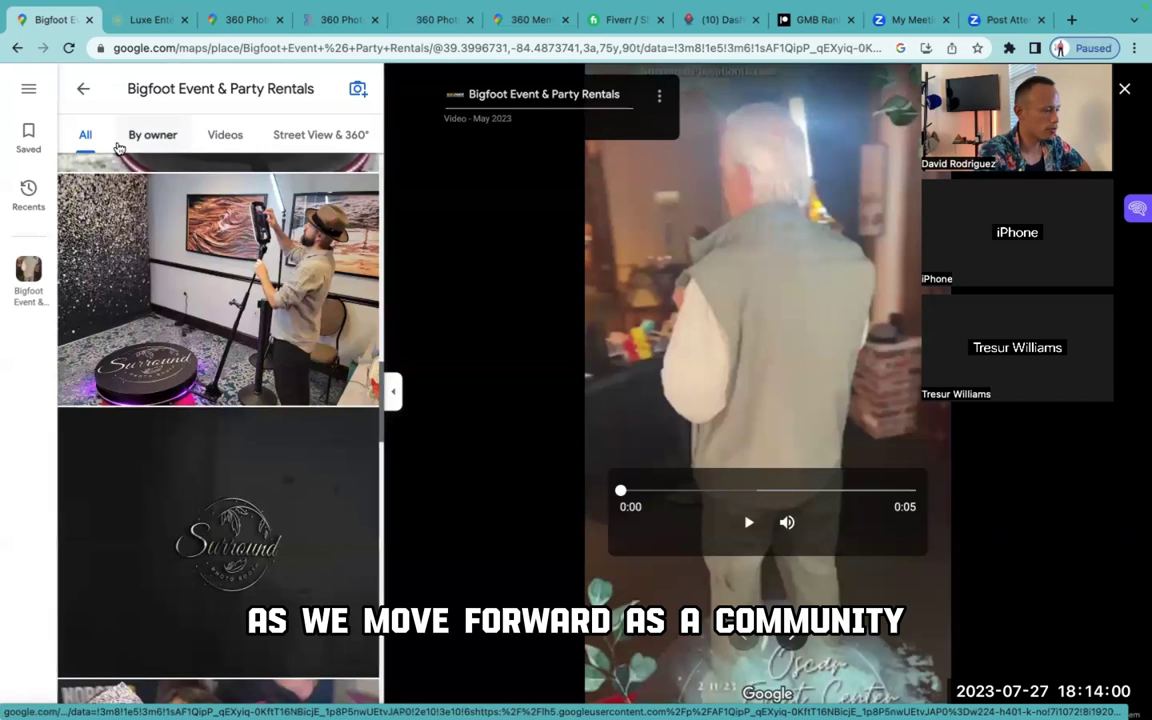
Close the photo viewer and copy the business name "Bigfoot Event & Party Rentals" from its Google Maps listing
{"action": "left_click", "coordinate": [83, 88]}
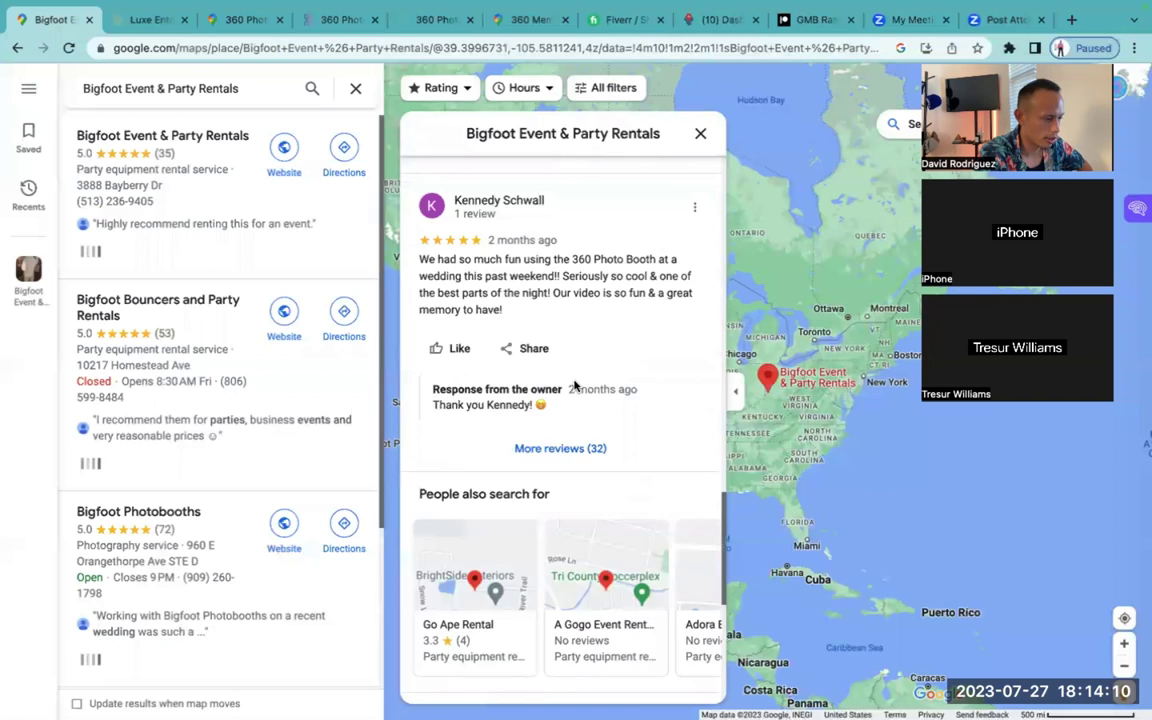
{"action": "scroll", "coordinate": [575, 385], "scroll_direction": "up", "scroll_amount": 10}
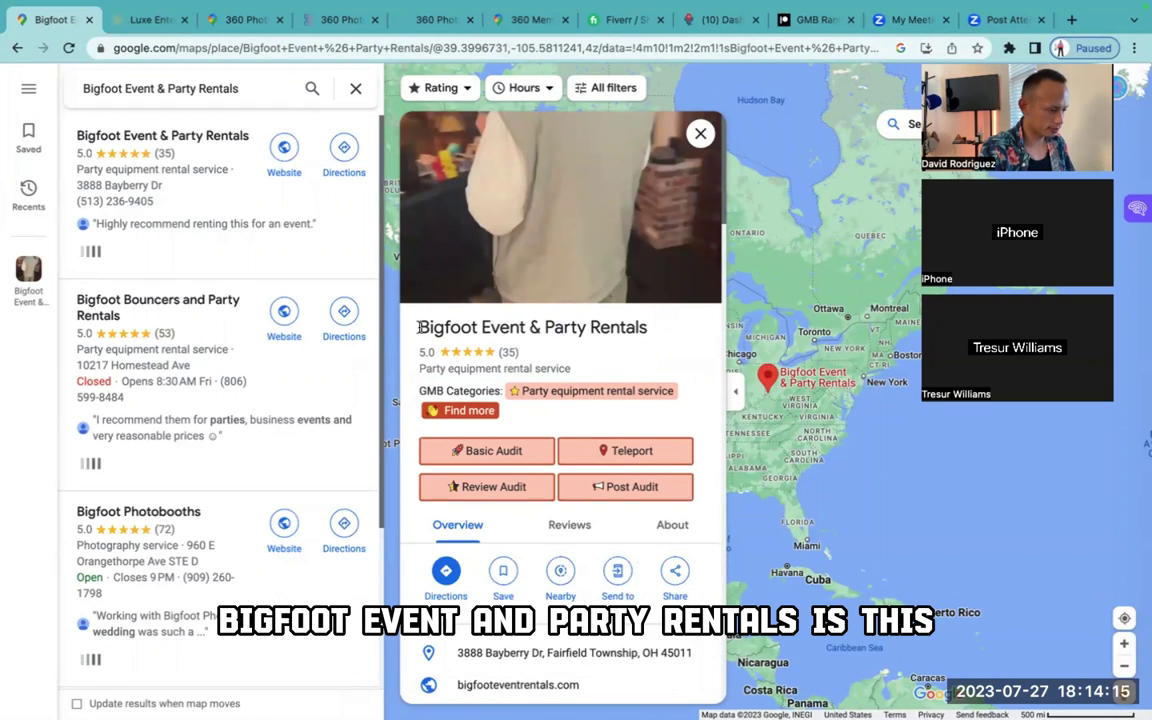
{"action": "left_click_drag", "start_coordinate": [418, 327], "coordinate": [651, 334]}
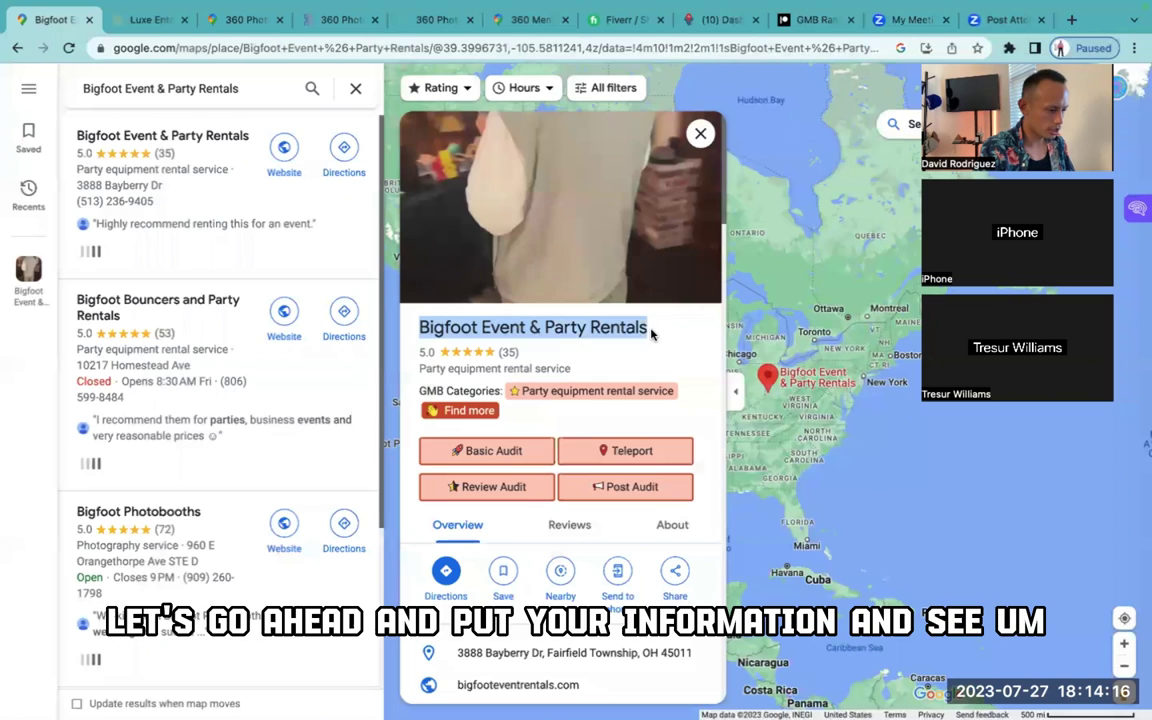
{"action": "right_click", "coordinate": [592, 330]}
{"action": "left_click", "coordinate": [627, 361]}
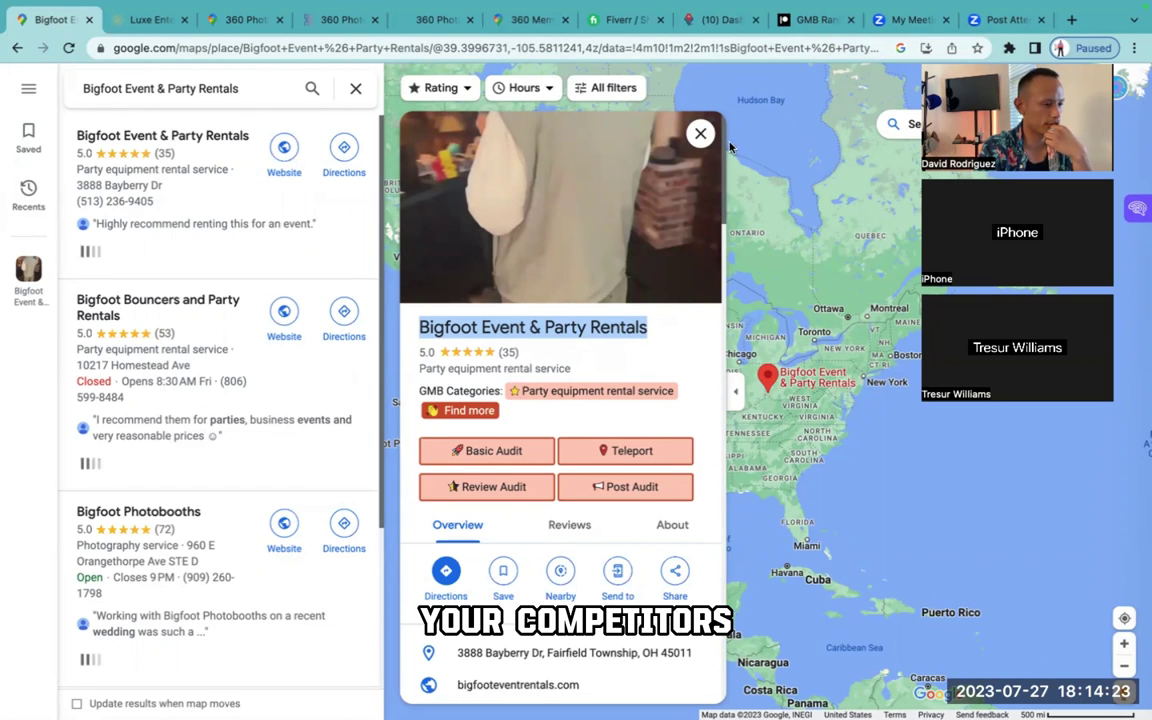
Switch to the Local Falcon dashboard in the browser and open the page for running a scan
{"action": "key", "text": "ctrl+Right"}
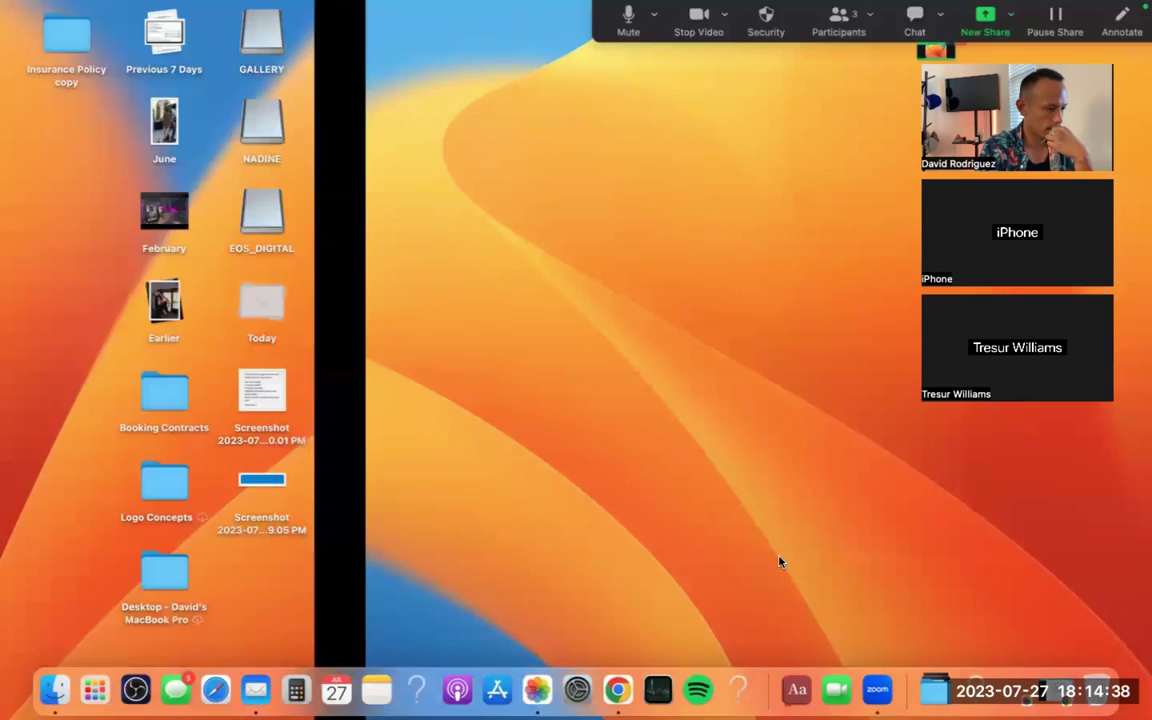
{"action": "key", "text": "ctrl+Right"}
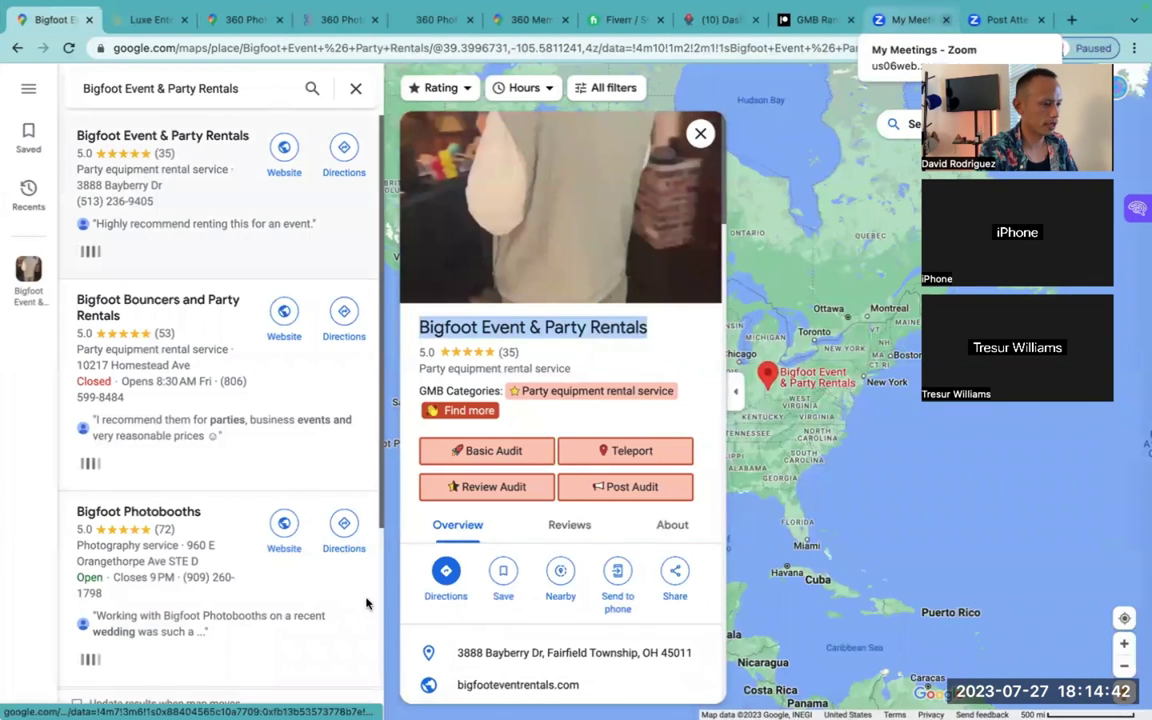
{"action": "left_click", "coordinate": [725, 20]}
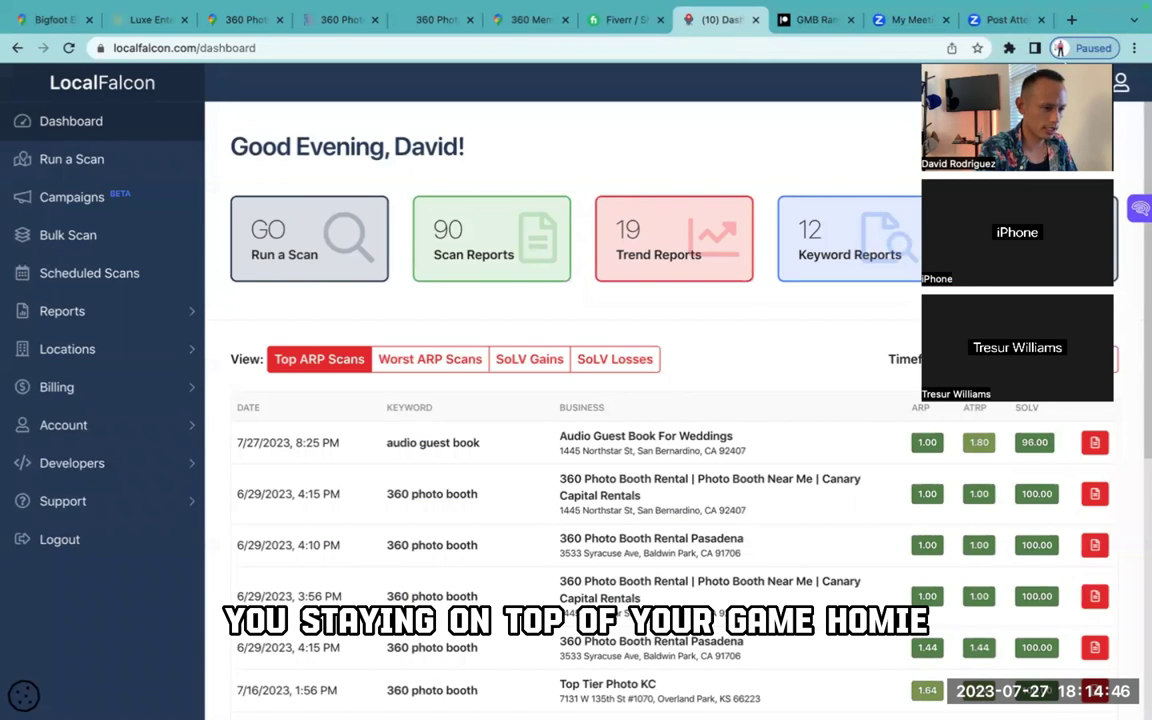
{"action": "left_click", "coordinate": [73, 161]}
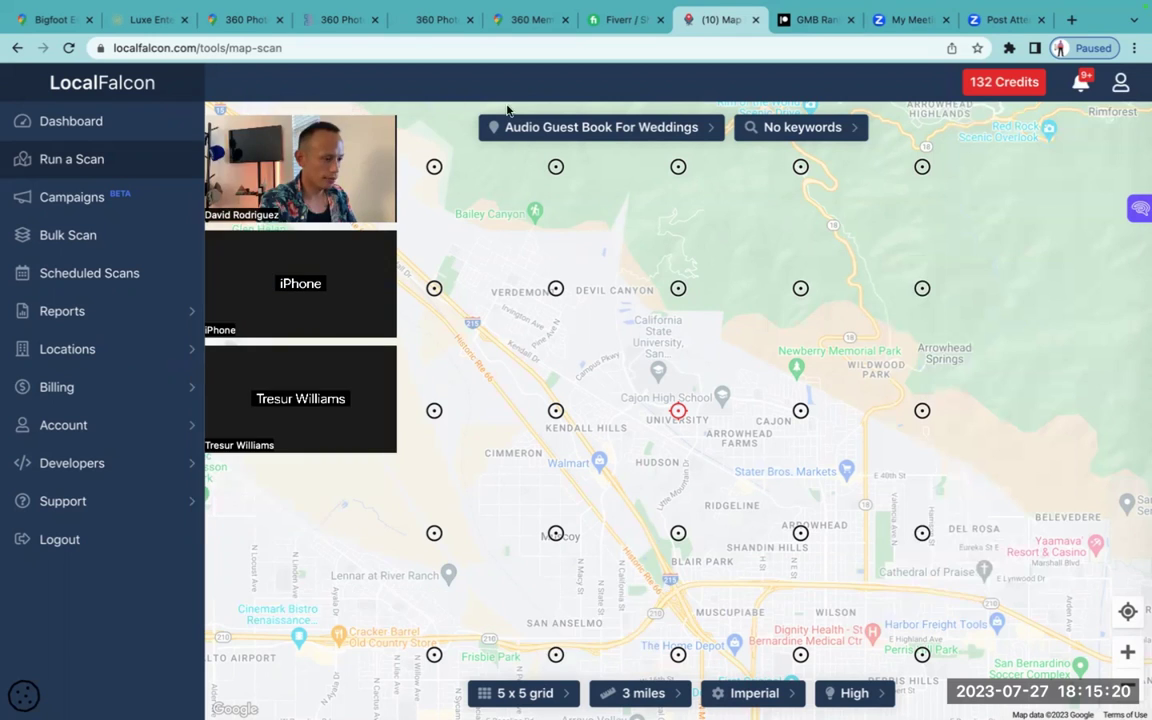
Search for the copied business name and add Bigfoot Event & Party Rentals in Fairfield Township as the scan location
{"action": "left_click", "coordinate": [592, 137]}
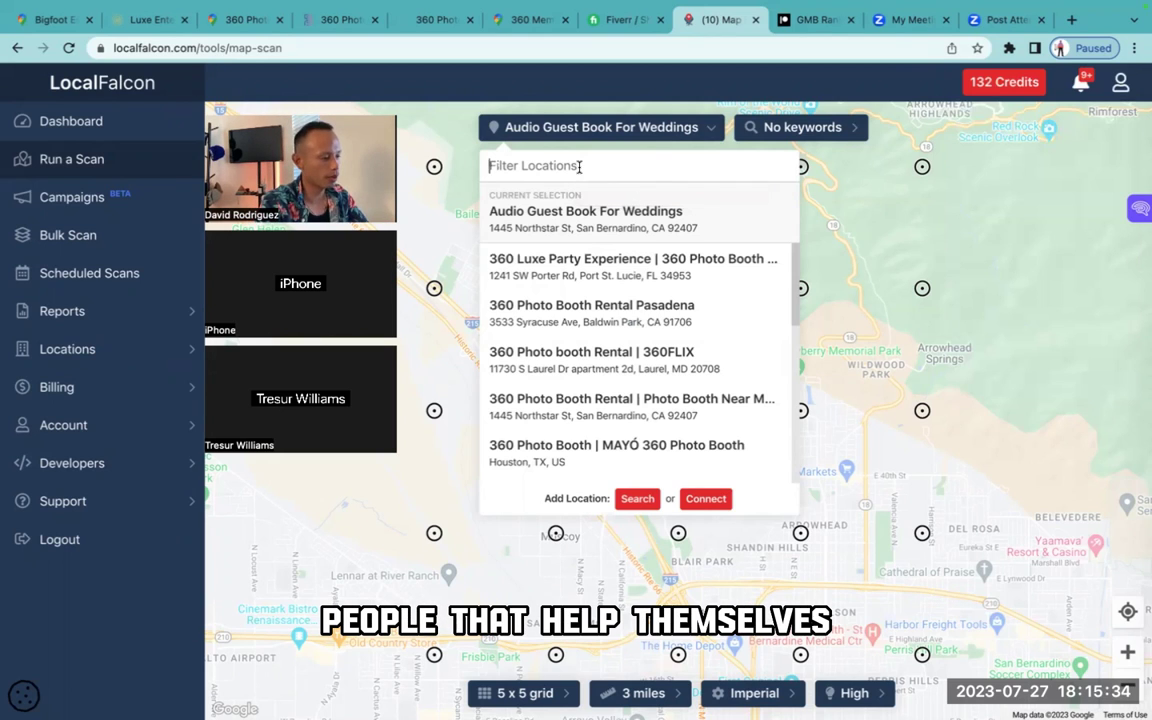
{"action": "key", "text": "ctrl+v"}
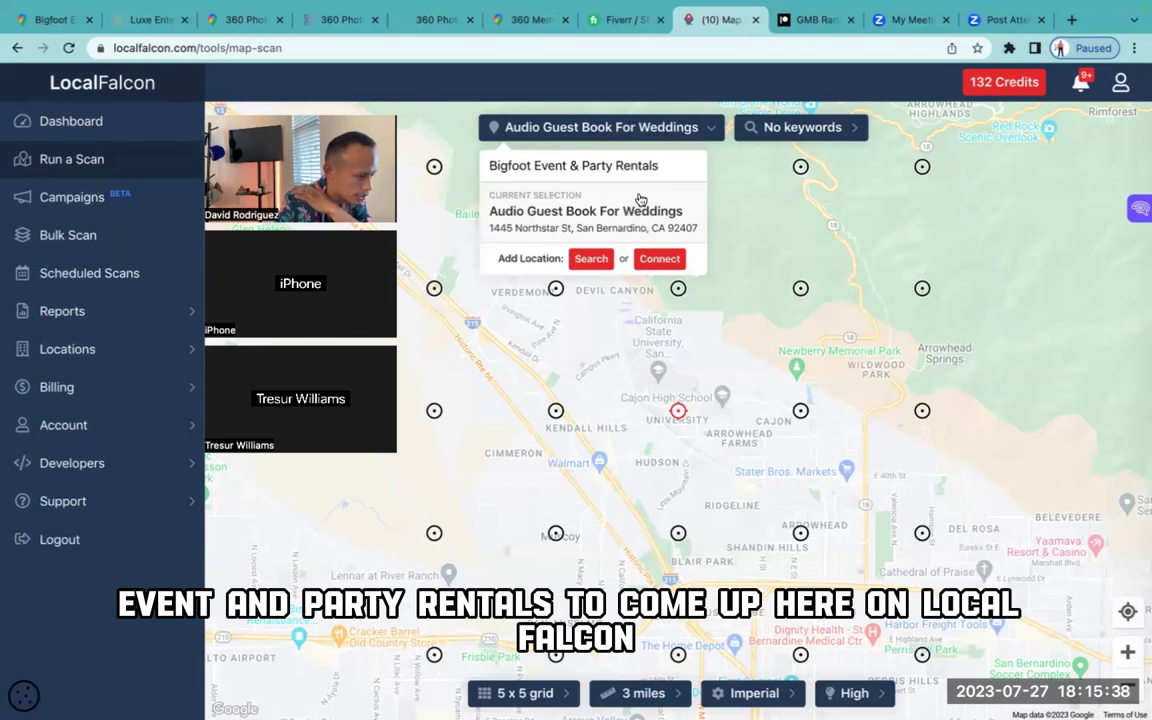
{"action": "left_click", "coordinate": [590, 258]}
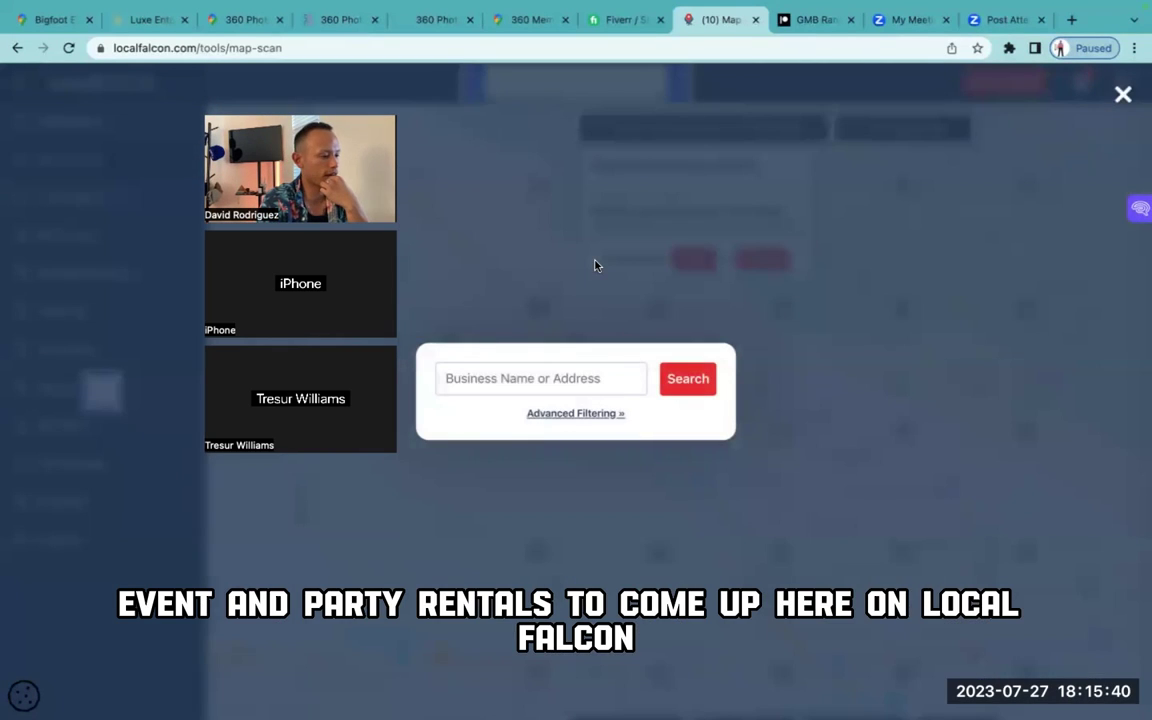
{"action": "left_click", "coordinate": [533, 378]}
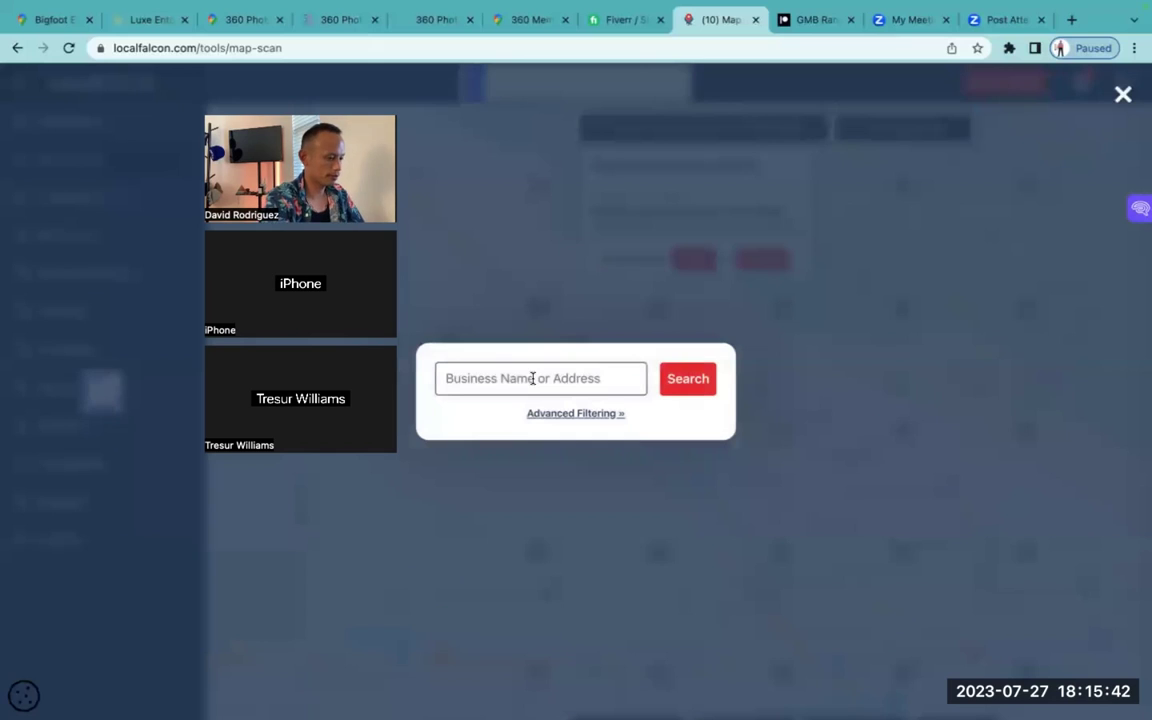
{"action": "key", "text": "ctrl+v"}
{"action": "left_click", "coordinate": [681, 386]}
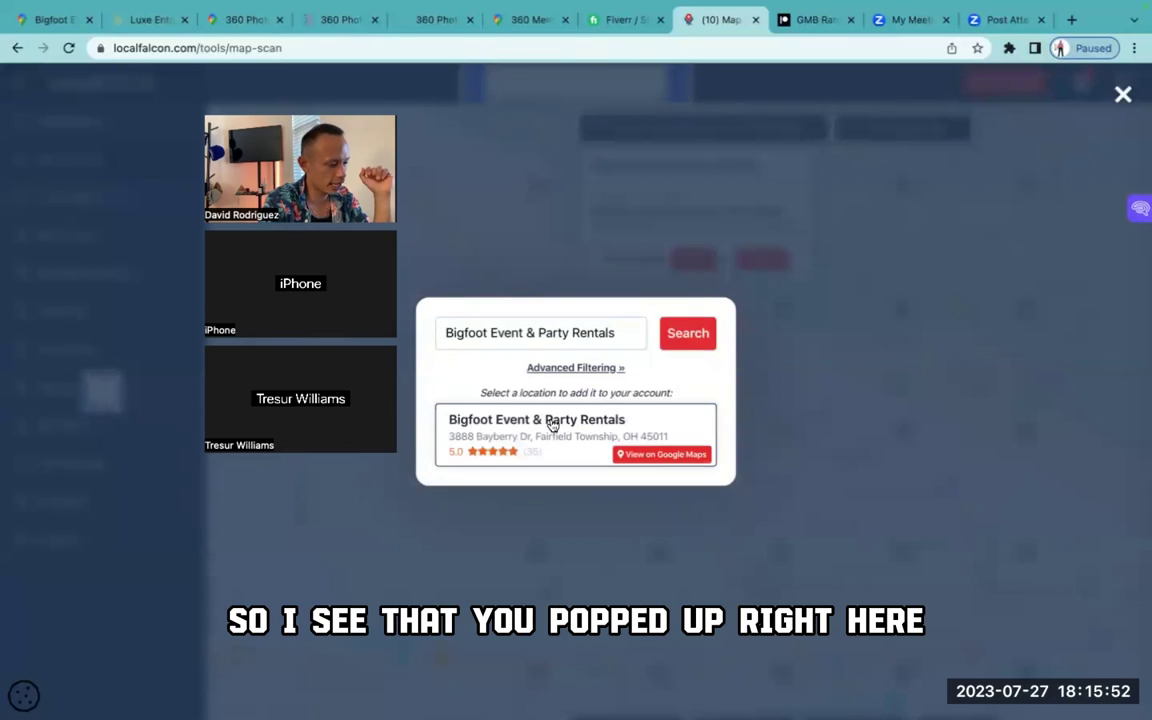
{"action": "left_click", "coordinate": [552, 425]}
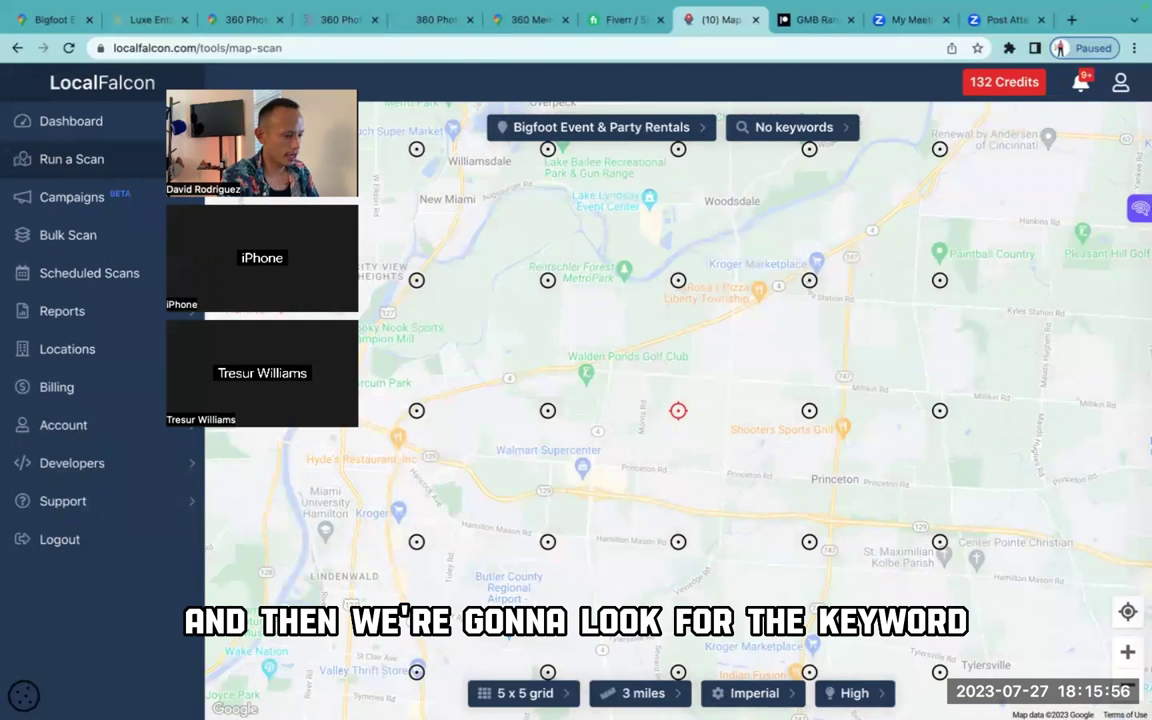
Add "360 photo booth" as the scan keyword
{"action": "scroll", "coordinate": [663, 288], "scroll_direction": "down", "scroll_amount": 2}
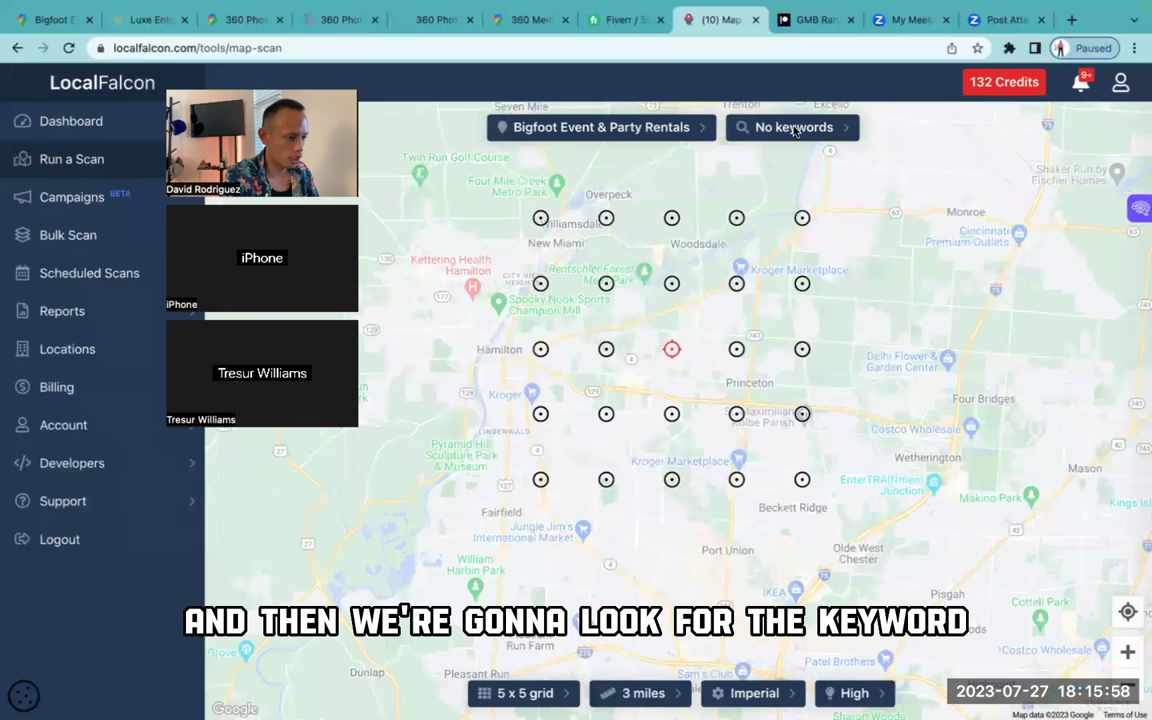
{"action": "left_click", "coordinate": [795, 128]}
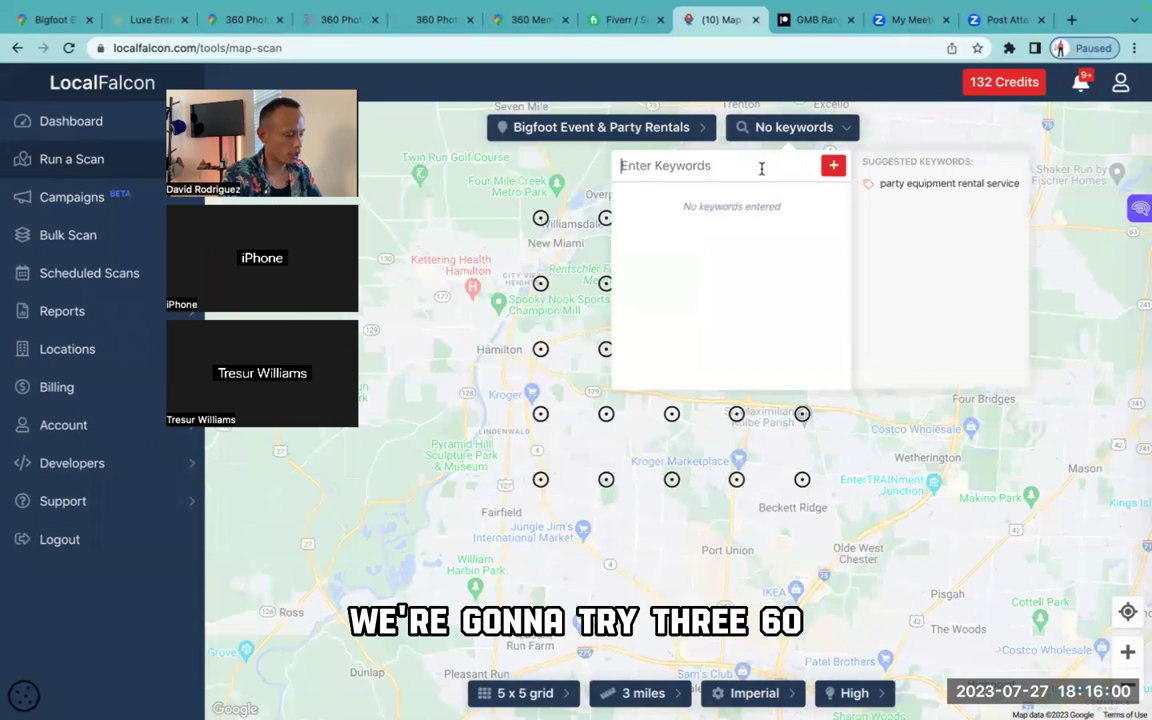
{"action": "type", "text": "360 ph"}
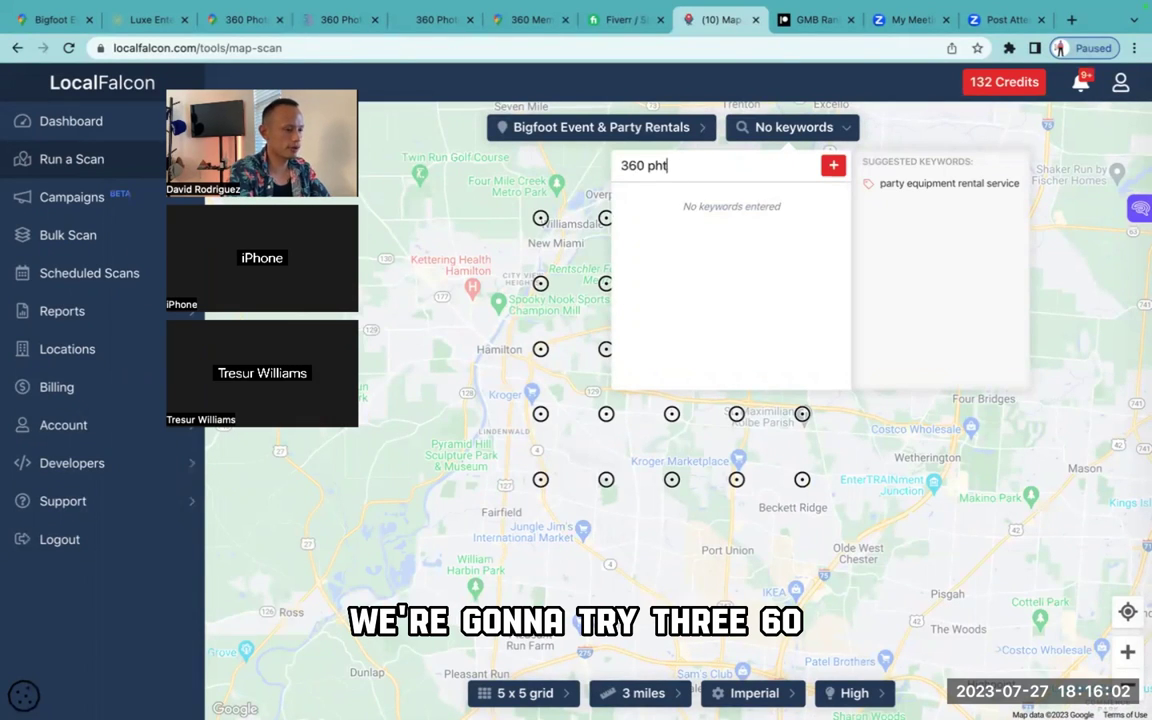
{"action": "type", "text": "oto booth"}
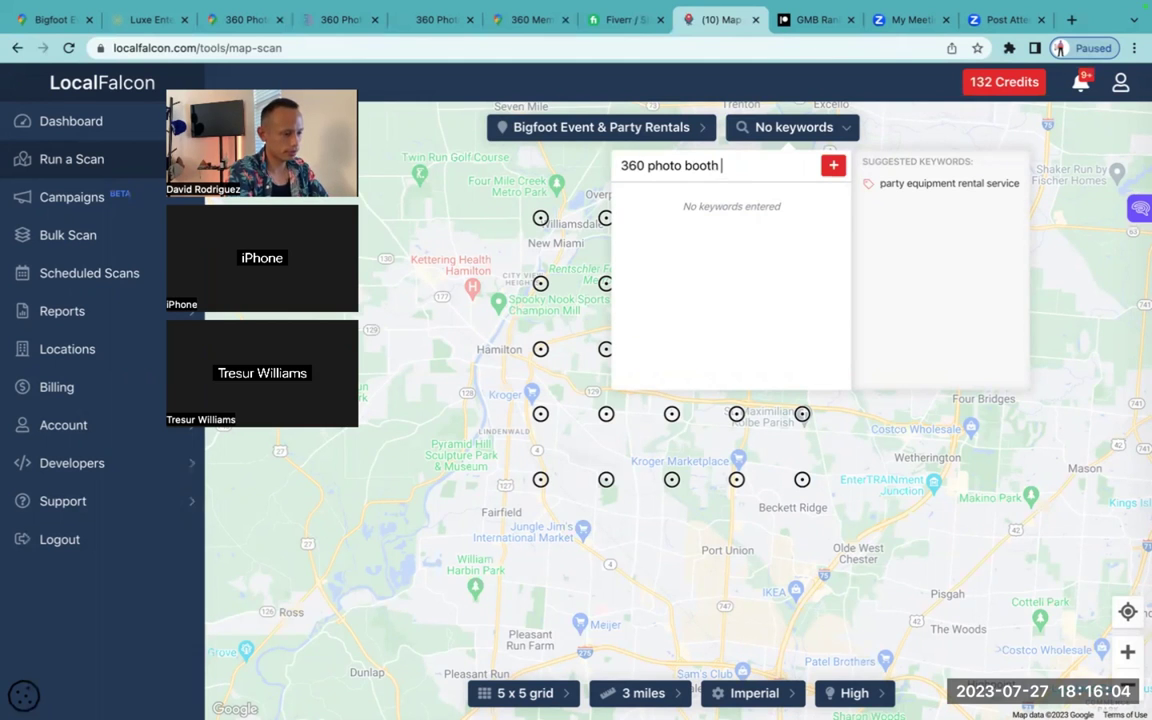
{"action": "left_click", "coordinate": [832, 170]}
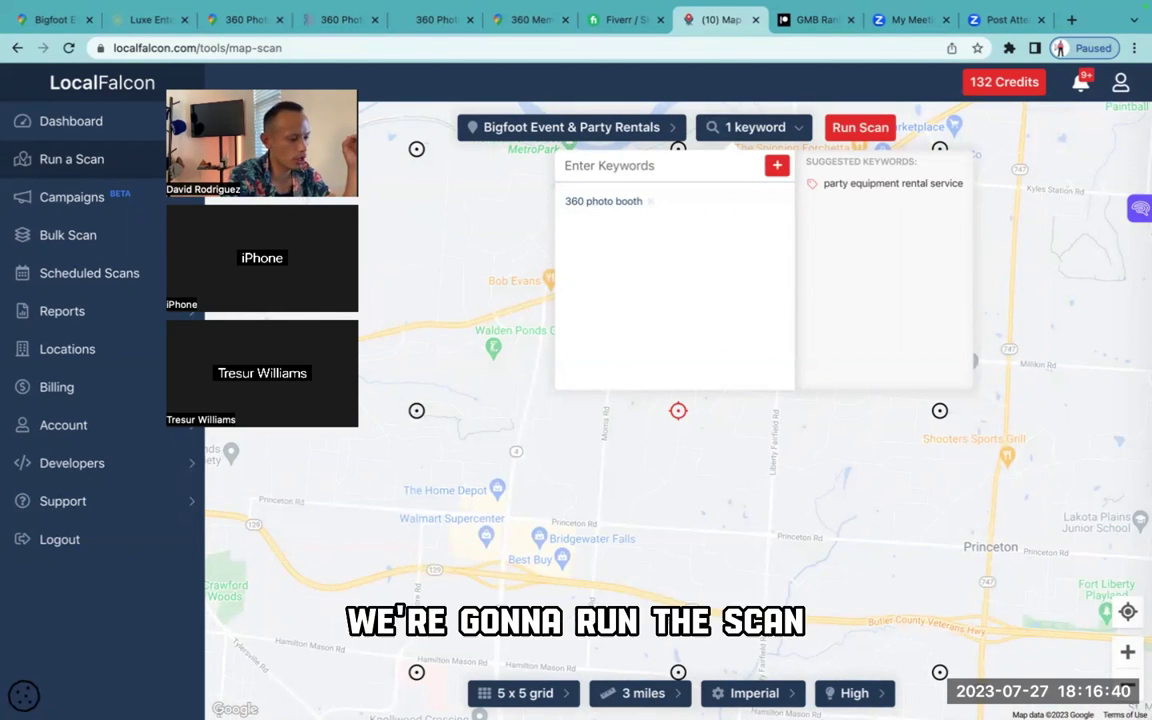
Set the scan grid's radius to 5.0 miles
{"action": "scroll", "coordinate": [663, 613], "scroll_direction": "down", "scroll_amount": 3}
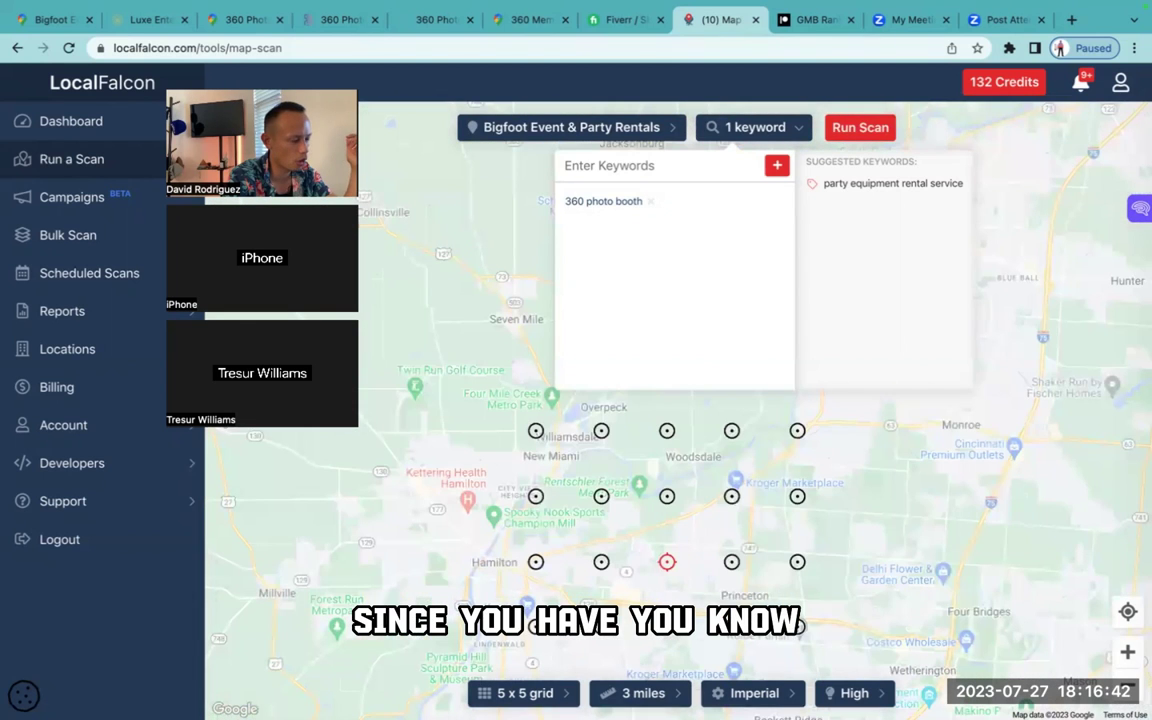
{"action": "left_click_drag", "start_coordinate": [859, 537], "coordinate": [859, 503]}
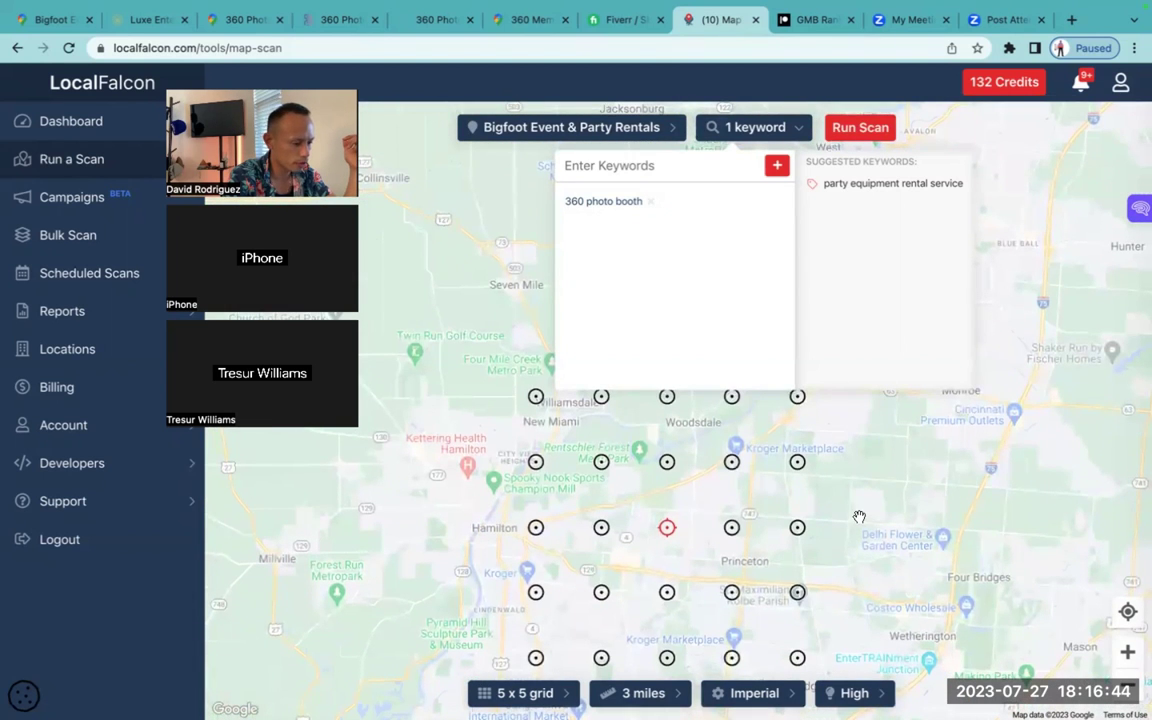
{"action": "left_click", "coordinate": [643, 693]}
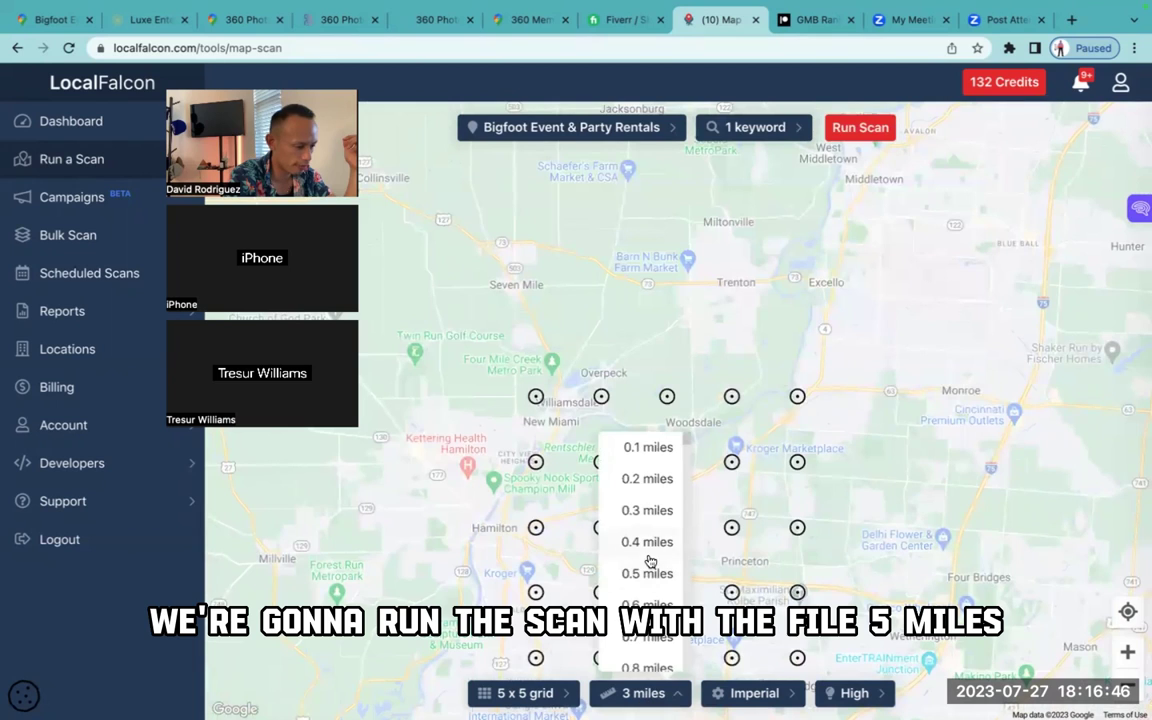
{"action": "scroll", "coordinate": [649, 561], "scroll_direction": "down", "scroll_amount": 15}
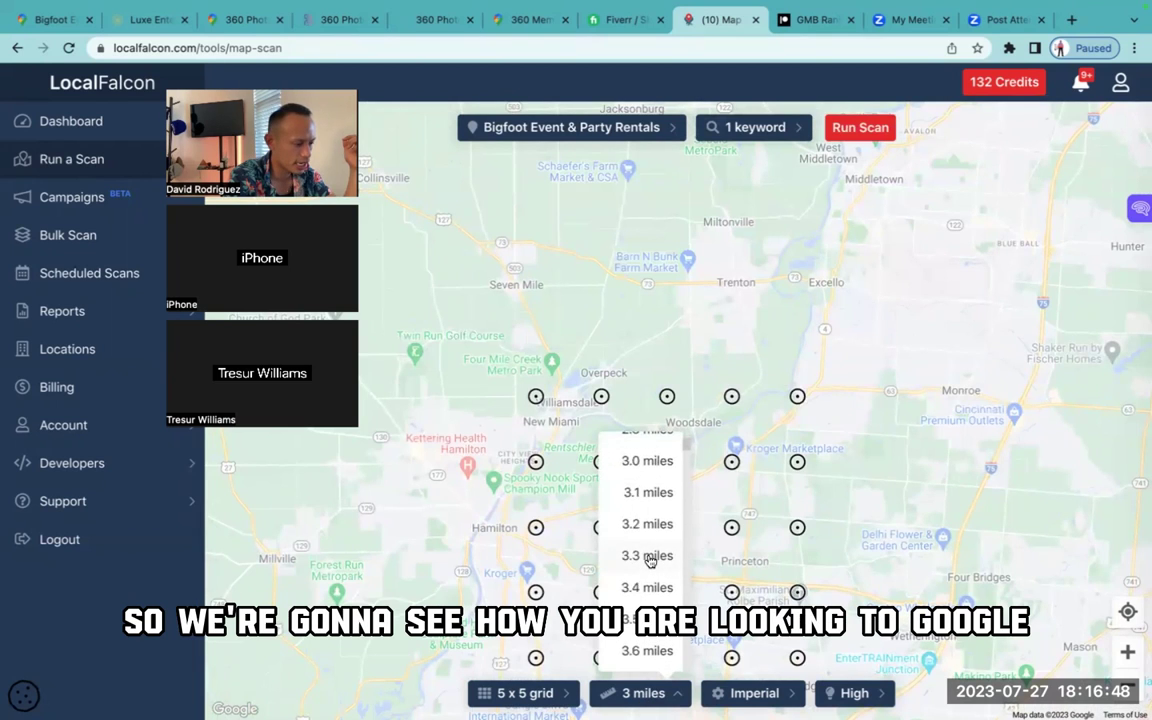
{"action": "scroll", "coordinate": [649, 561], "scroll_direction": "down", "scroll_amount": 10}
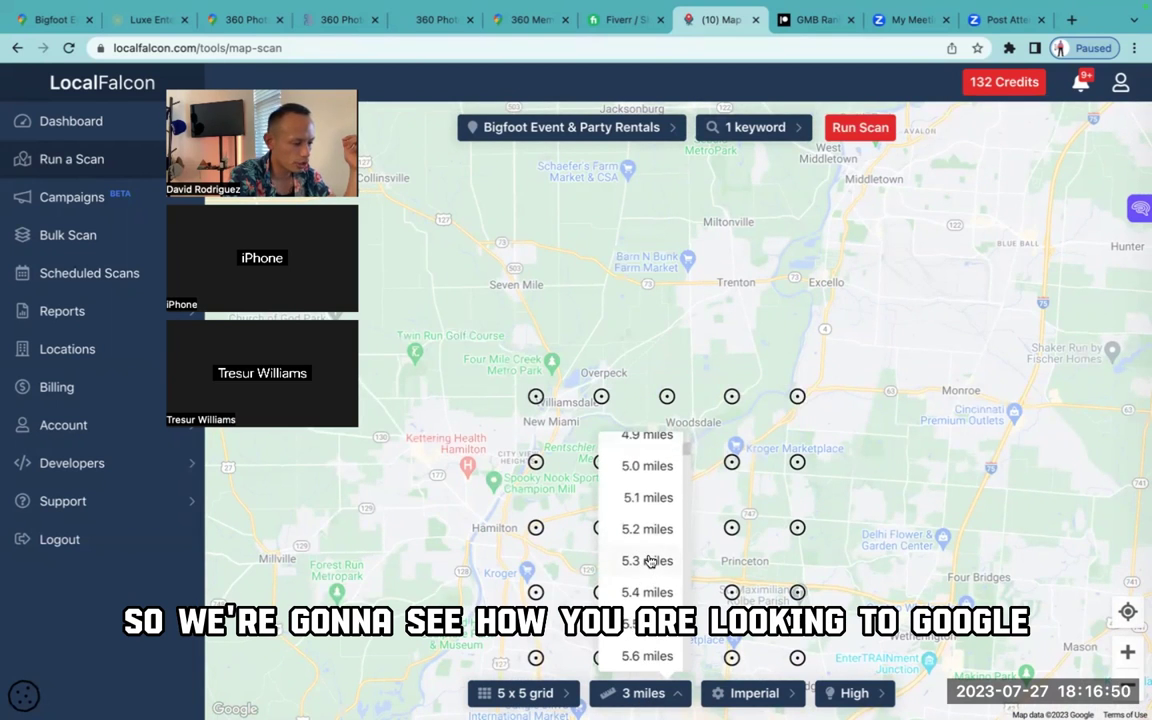
{"action": "scroll", "coordinate": [649, 555], "scroll_direction": "up", "scroll_amount": 1}
{"action": "left_click", "coordinate": [639, 512]}
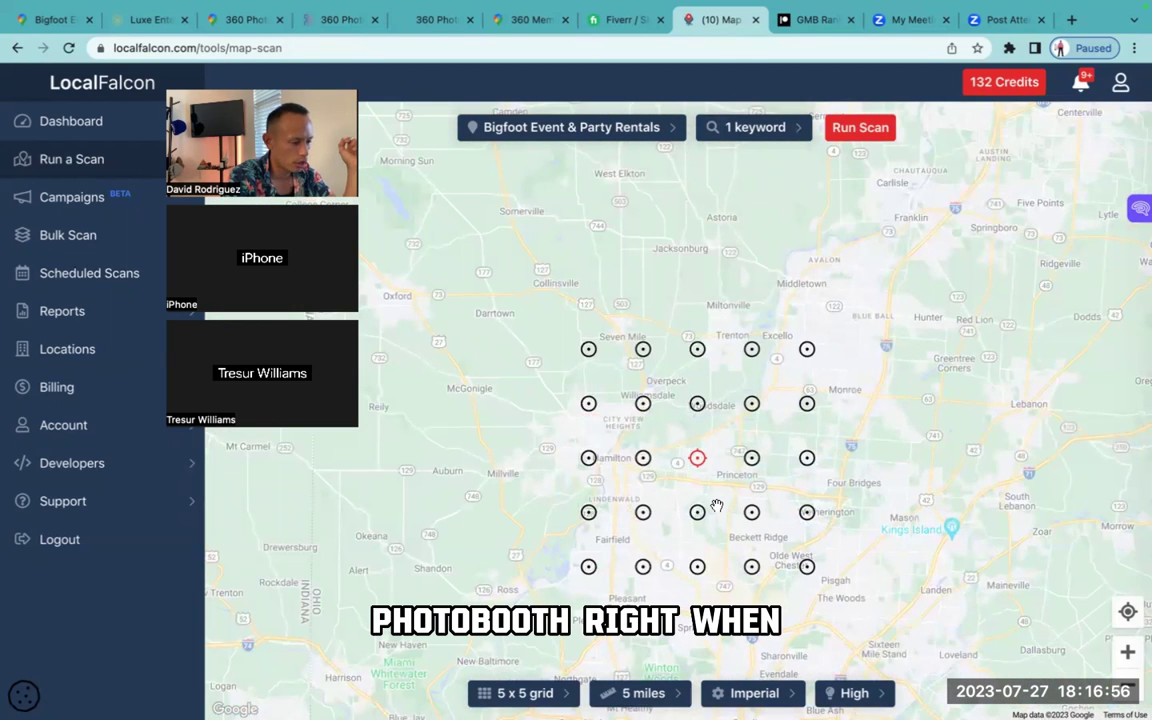
Run the scan and choose to wait for its results on the map
{"action": "left_click", "coordinate": [861, 134]}
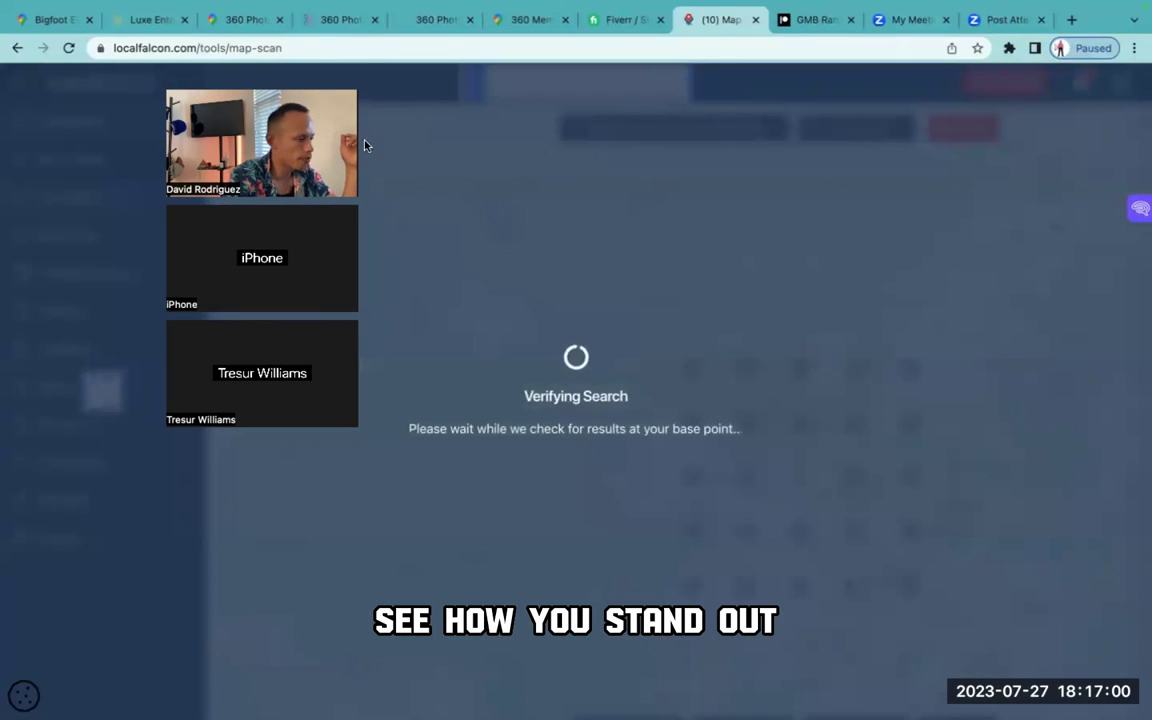
{"action": "left_click_drag", "start_coordinate": [335, 87], "coordinate": [251, 155]}
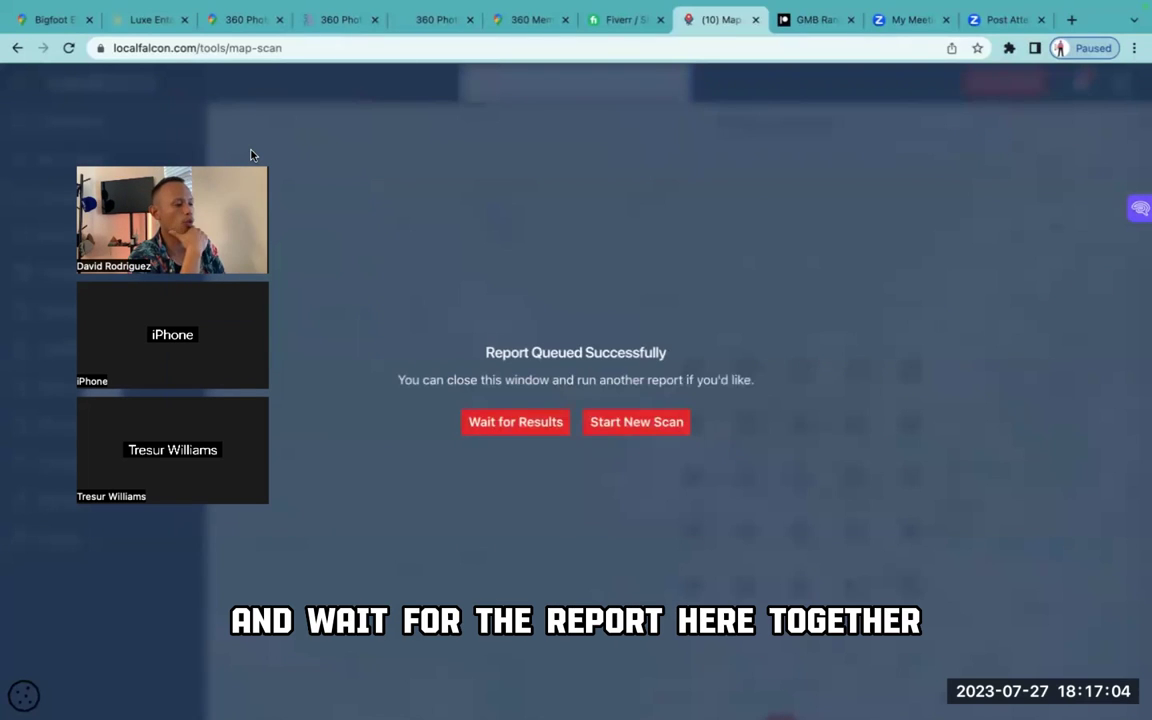
{"action": "left_click", "coordinate": [482, 421]}
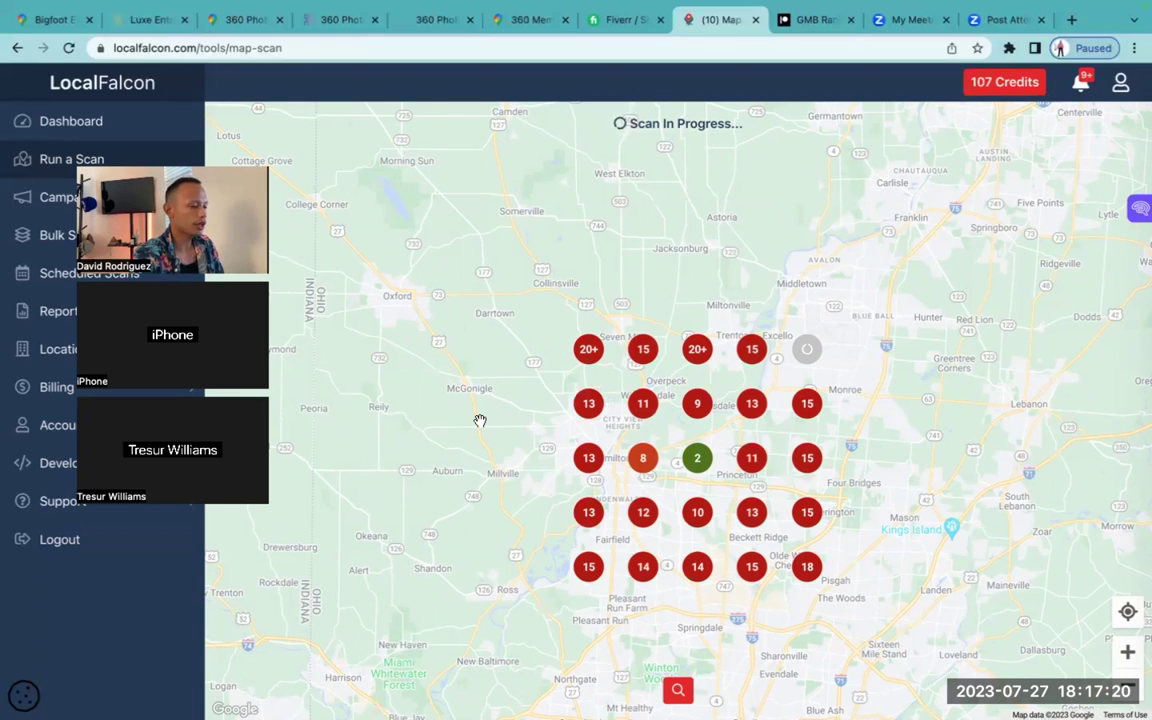
Examine the rankings across the map grid, including the competitor list at the centre point near Hamilton
{"action": "left_click_drag", "start_coordinate": [488, 532], "coordinate": [488, 455]}
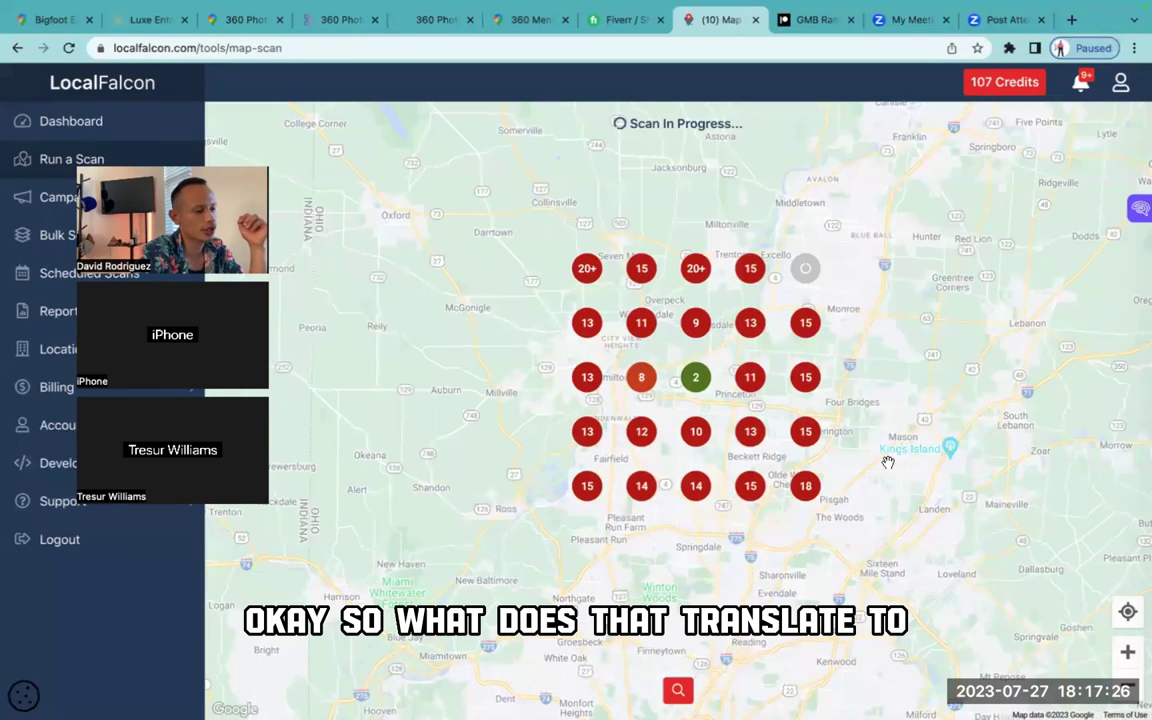
{"action": "scroll", "coordinate": [888, 462], "scroll_direction": "up", "scroll_amount": 1}
{"action": "left_click_drag", "start_coordinate": [827, 451], "coordinate": [1001, 556]}
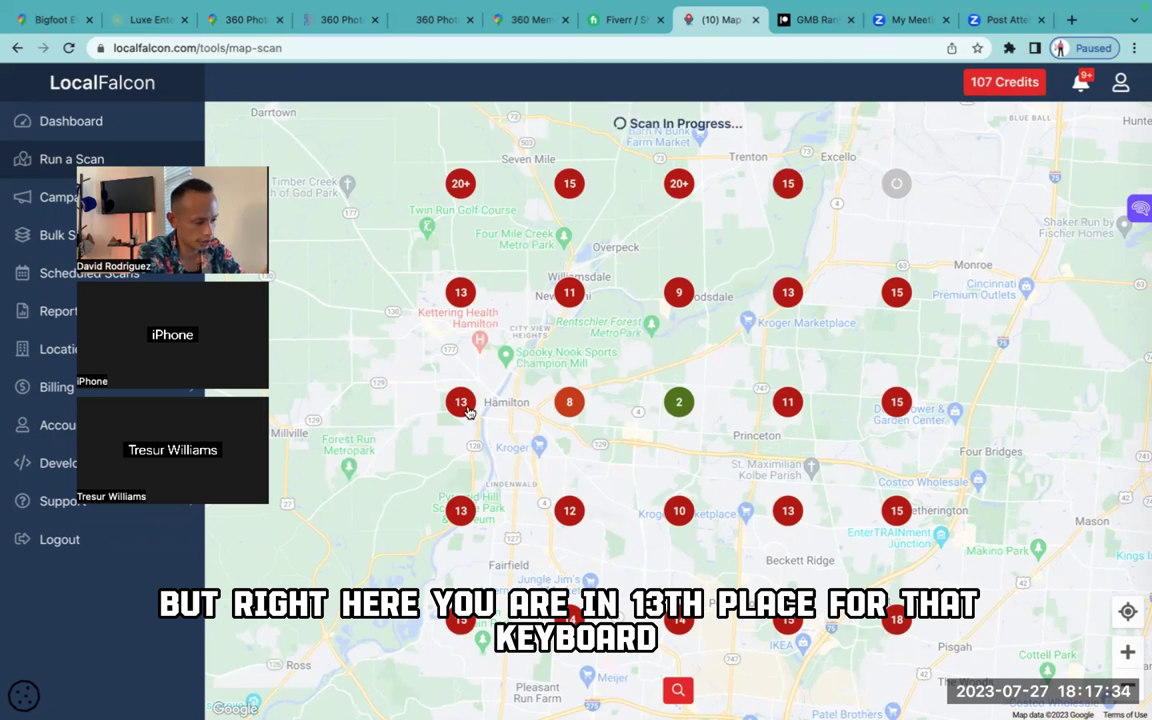
{"action": "mouse_move", "coordinate": [569, 410]}
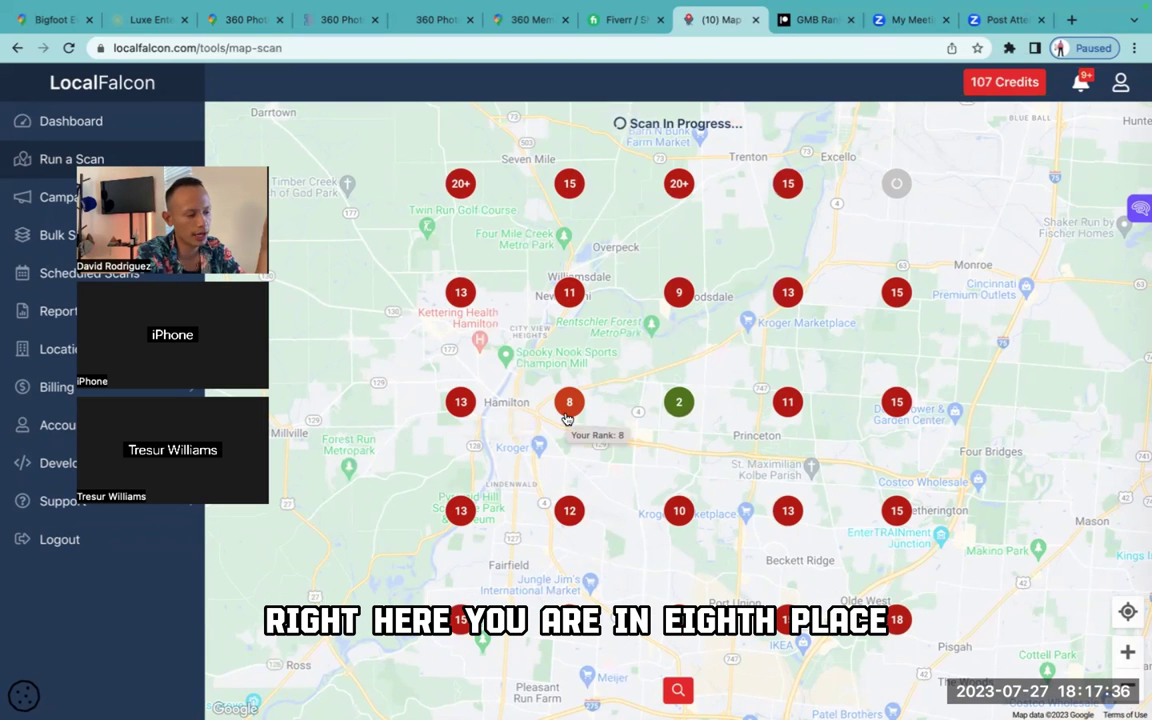
{"action": "left_click", "coordinate": [677, 403]}
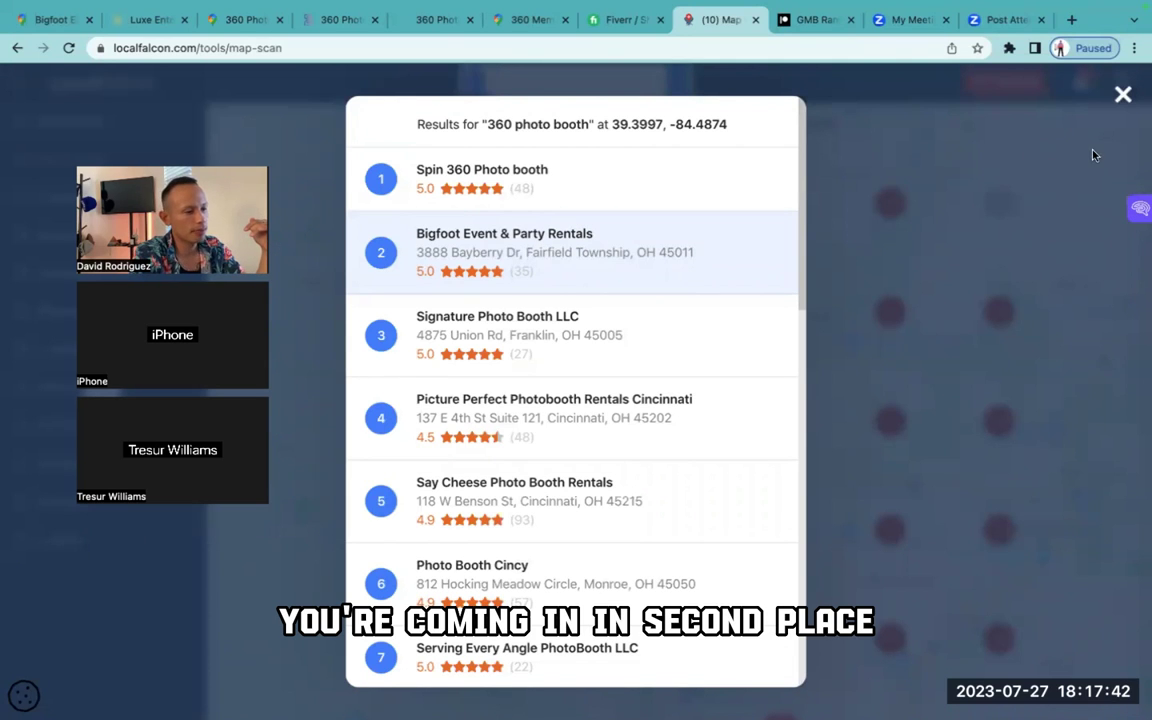
{"action": "left_click", "coordinate": [1122, 95]}
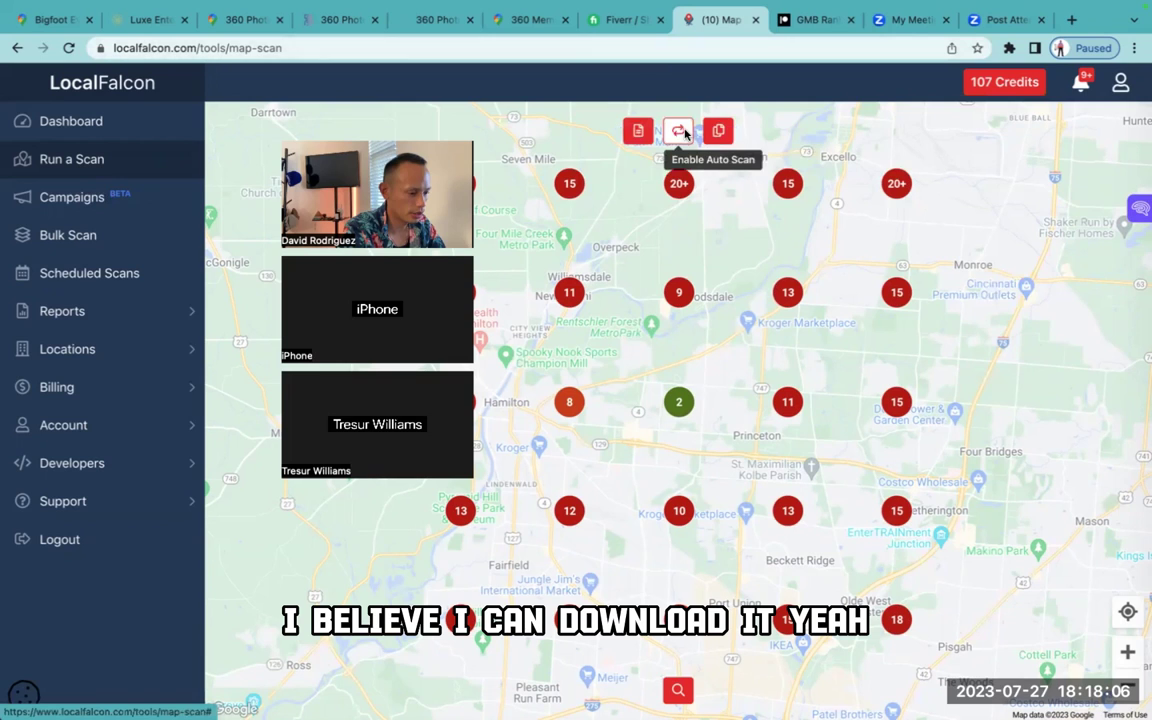
Open the full report of the finished scan and export it as a PDF
{"action": "left_click", "coordinate": [638, 131]}
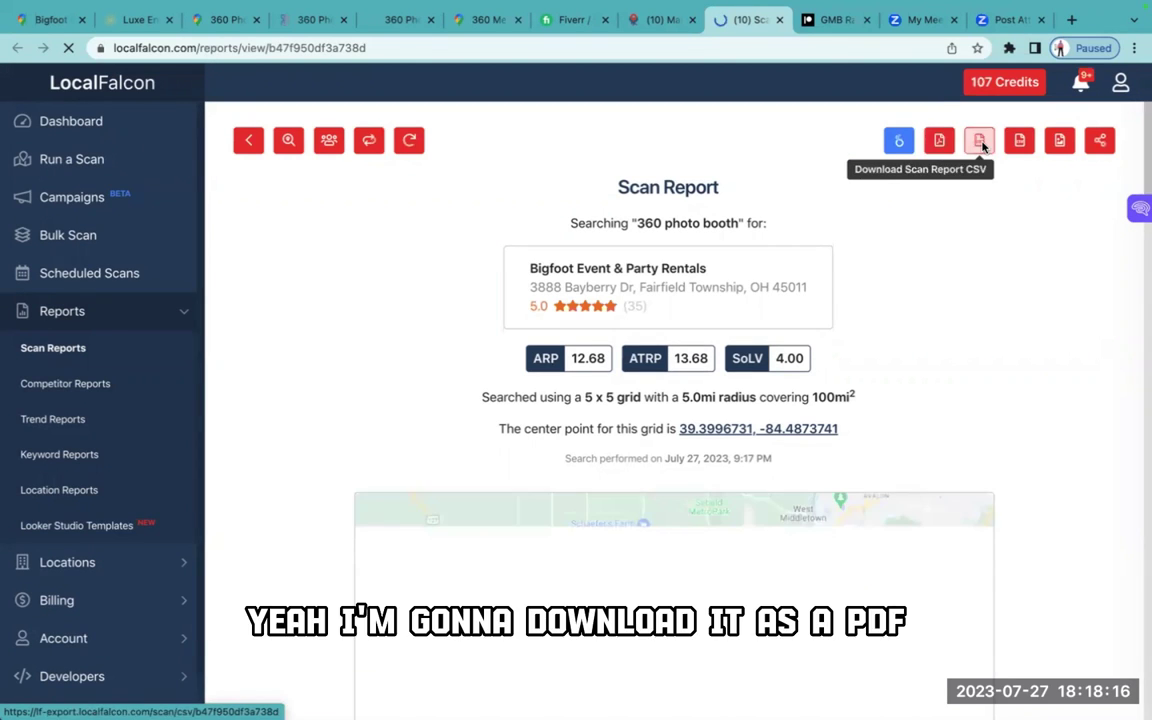
{"action": "left_click", "coordinate": [942, 147]}
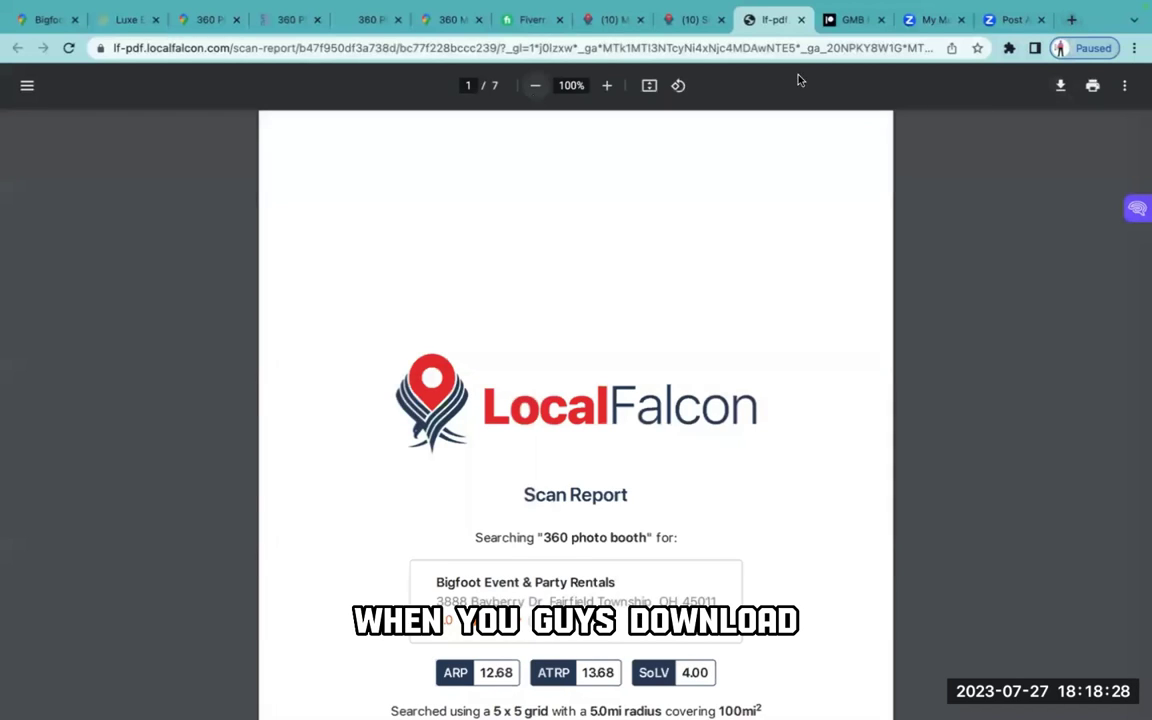
Download the scan report PDF to the Downloads folder under its suggested file name
{"action": "left_click", "coordinate": [1062, 88]}
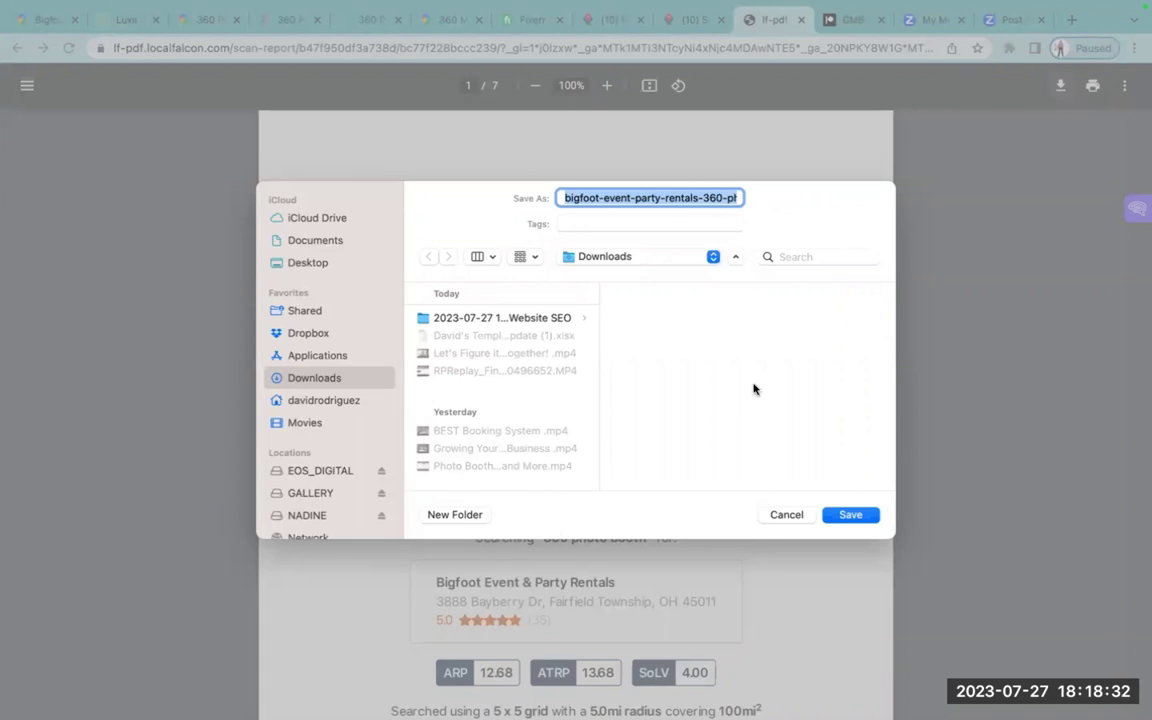
{"action": "left_click", "coordinate": [850, 515]}
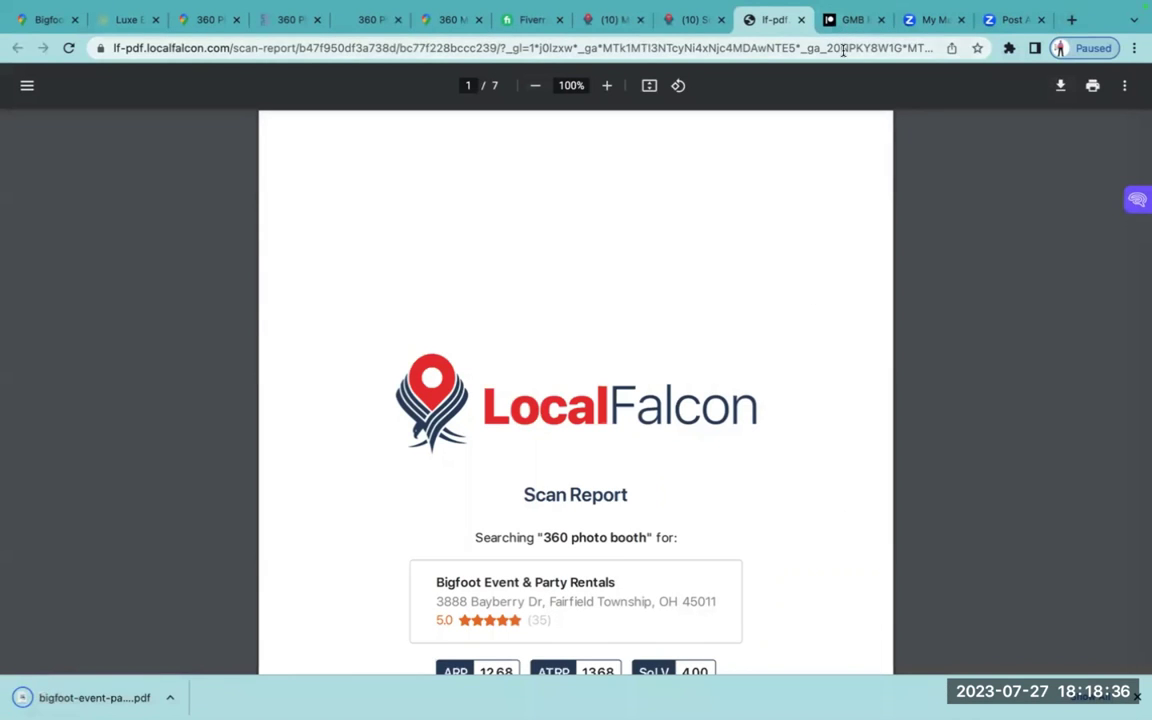
Go to google.com in place of the PDF and open Business Profile Manager
{"action": "left_click", "coordinate": [843, 49]}
{"action": "type", "text": "go"}
{"action": "key", "text": "Return"}
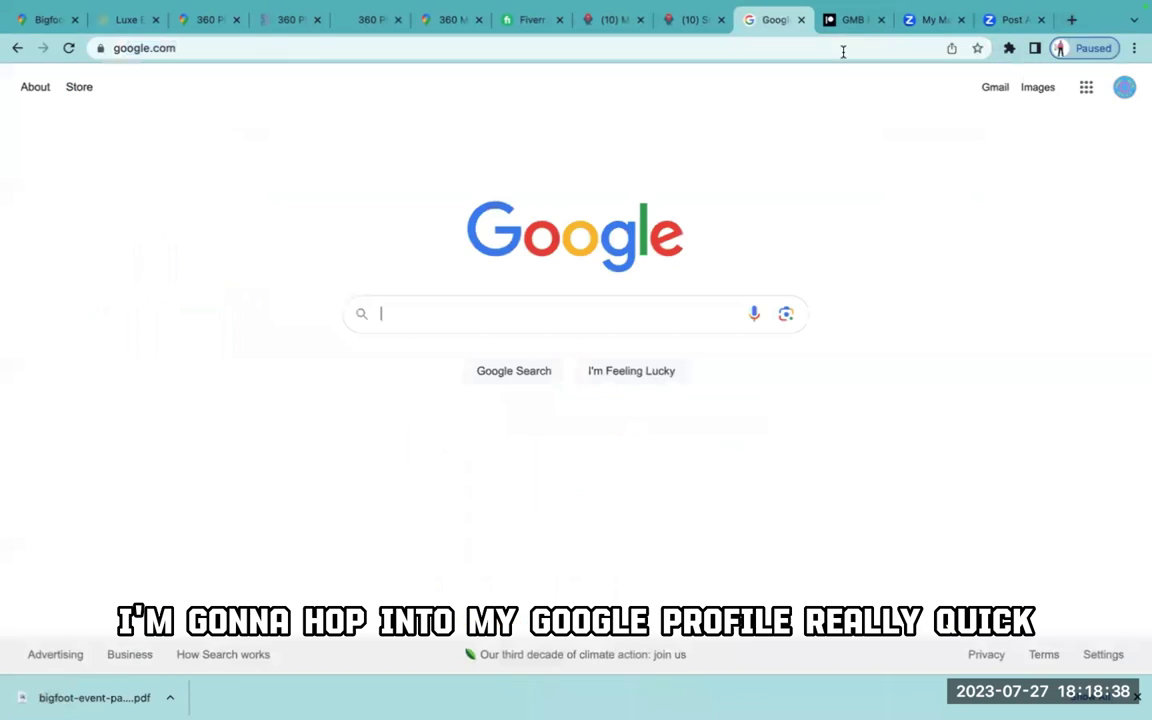
{"action": "left_click", "coordinate": [1086, 88]}
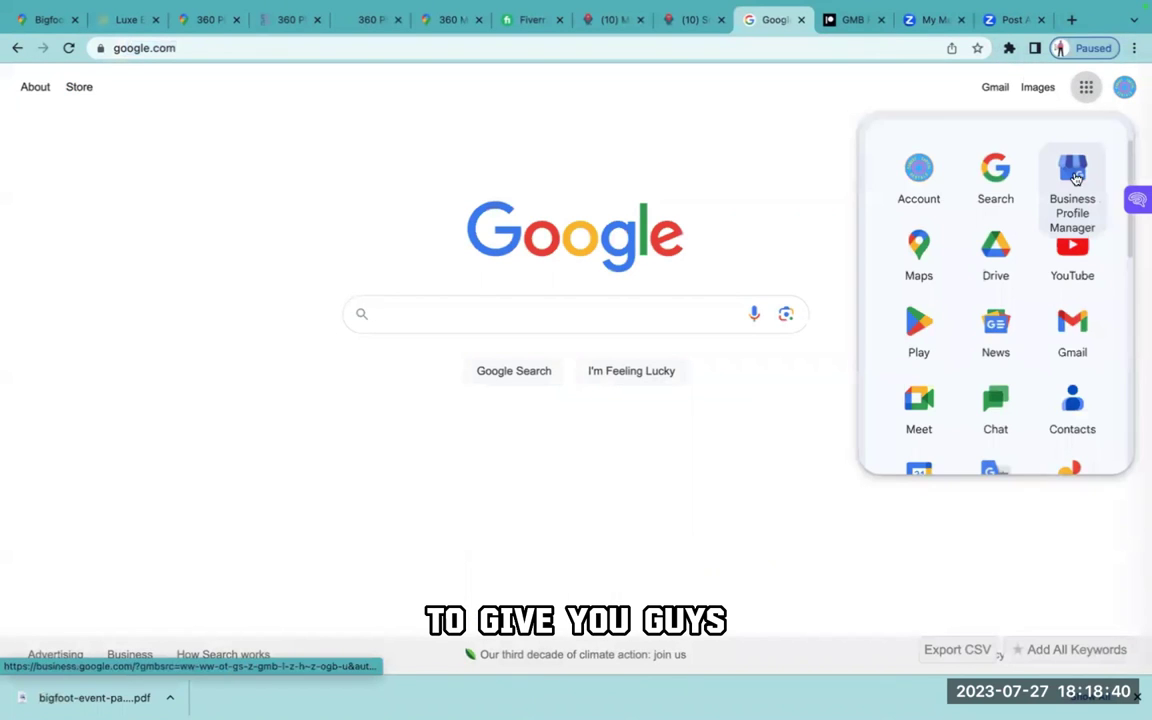
{"action": "left_click", "coordinate": [1073, 178]}
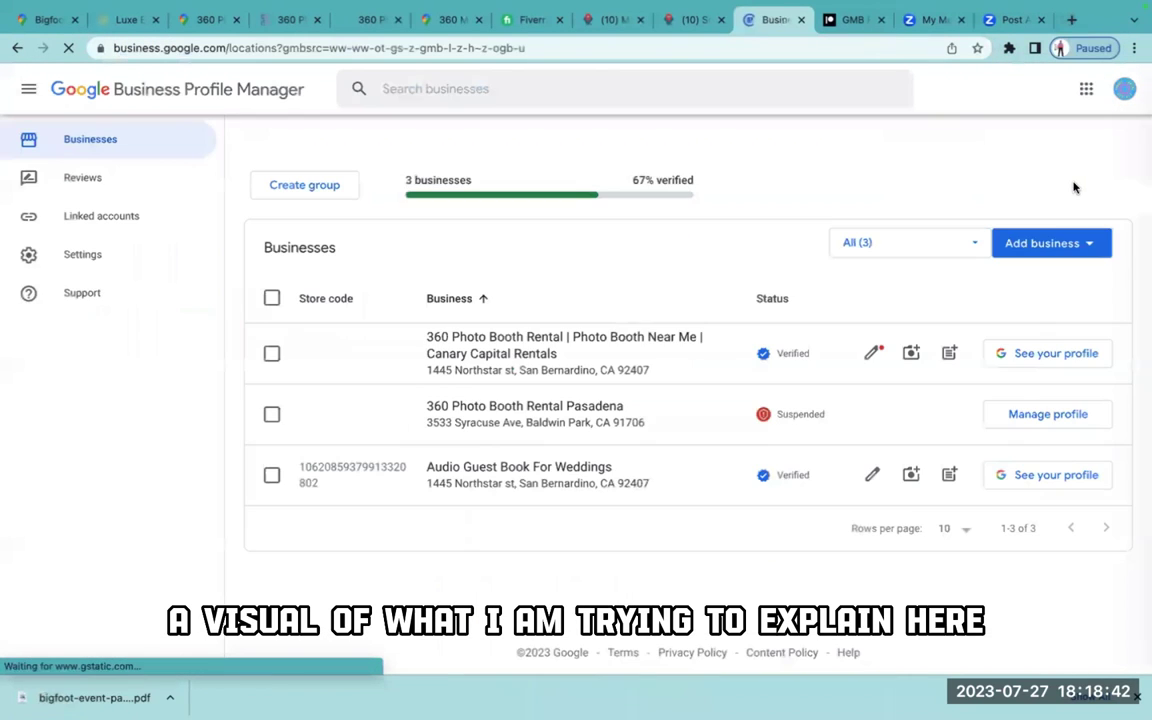
Open the verified 360 Photo Booth Rental | Canary Capital Rentals profile and start a new update post
{"action": "left_click", "coordinate": [528, 355]}
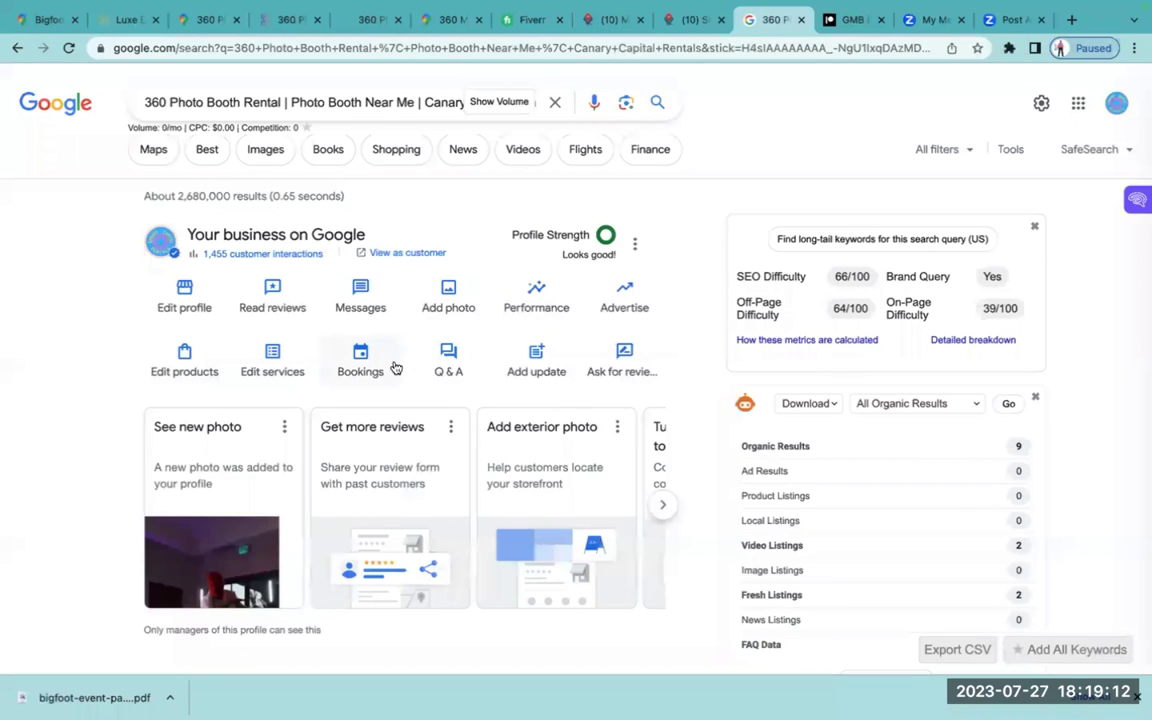
{"action": "left_click", "coordinate": [530, 368]}
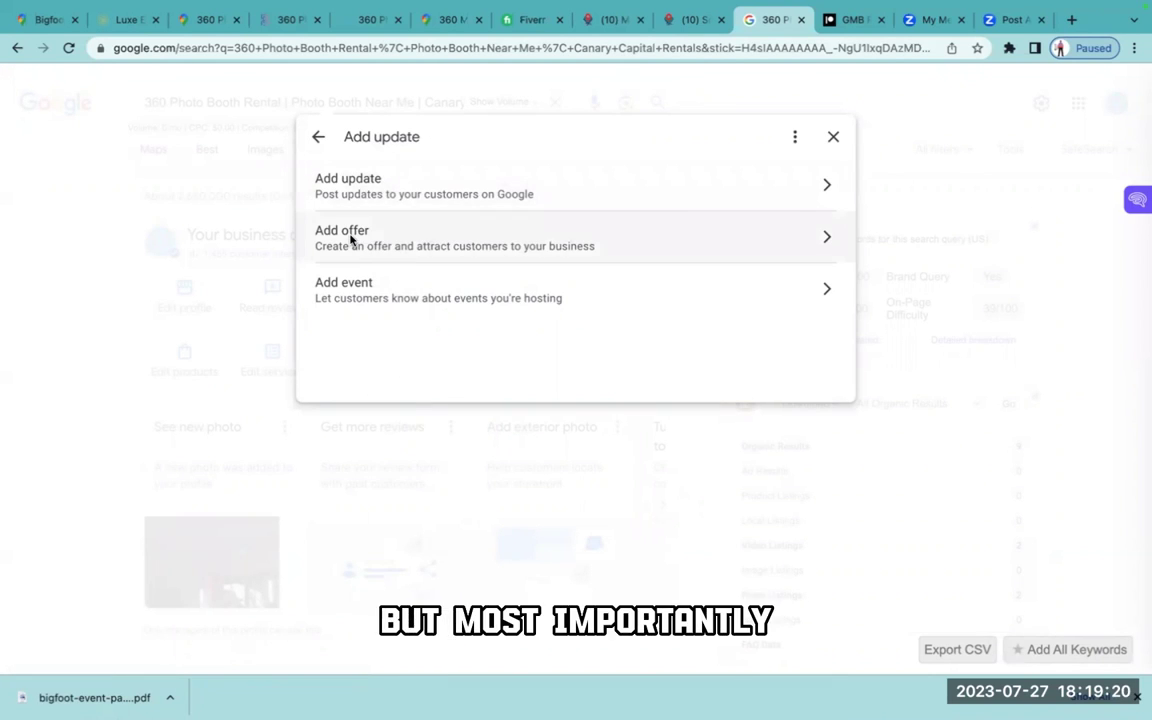
{"action": "left_click", "coordinate": [449, 191]}
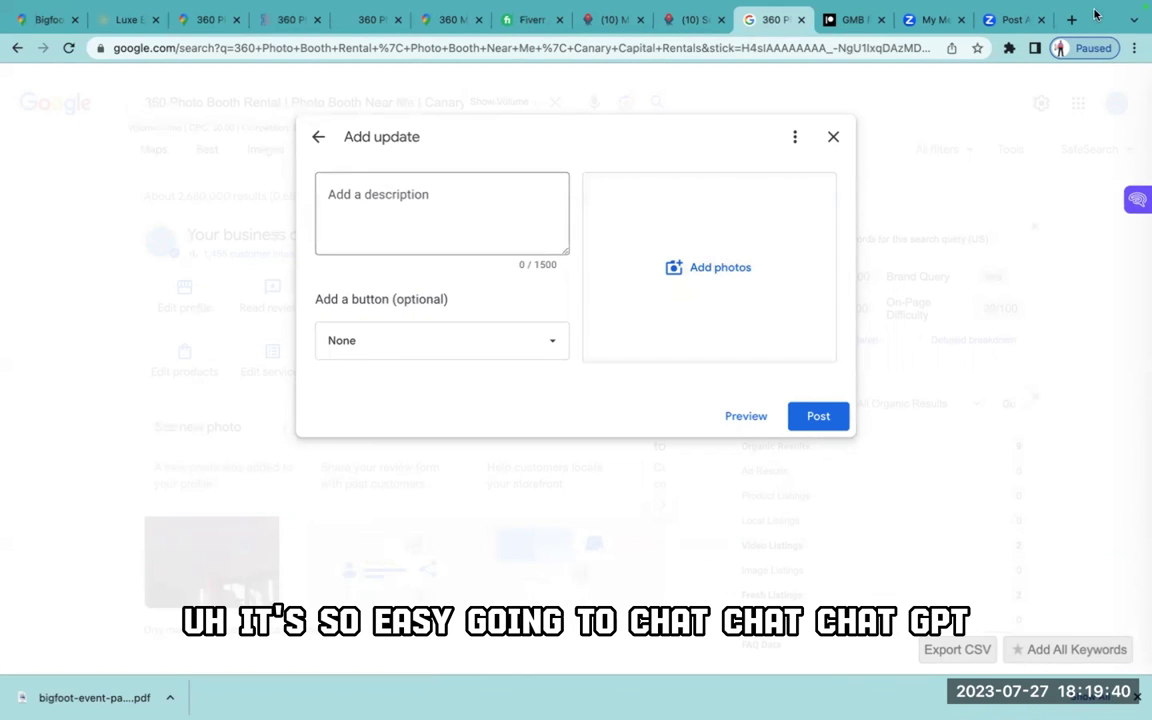
Open chat.openai.com in a new tab and dismiss the notice about switching to AIPRM for ChatGPT
{"action": "key", "text": "ctrl+t"}
{"action": "type", "text": "chat.openai.com"}
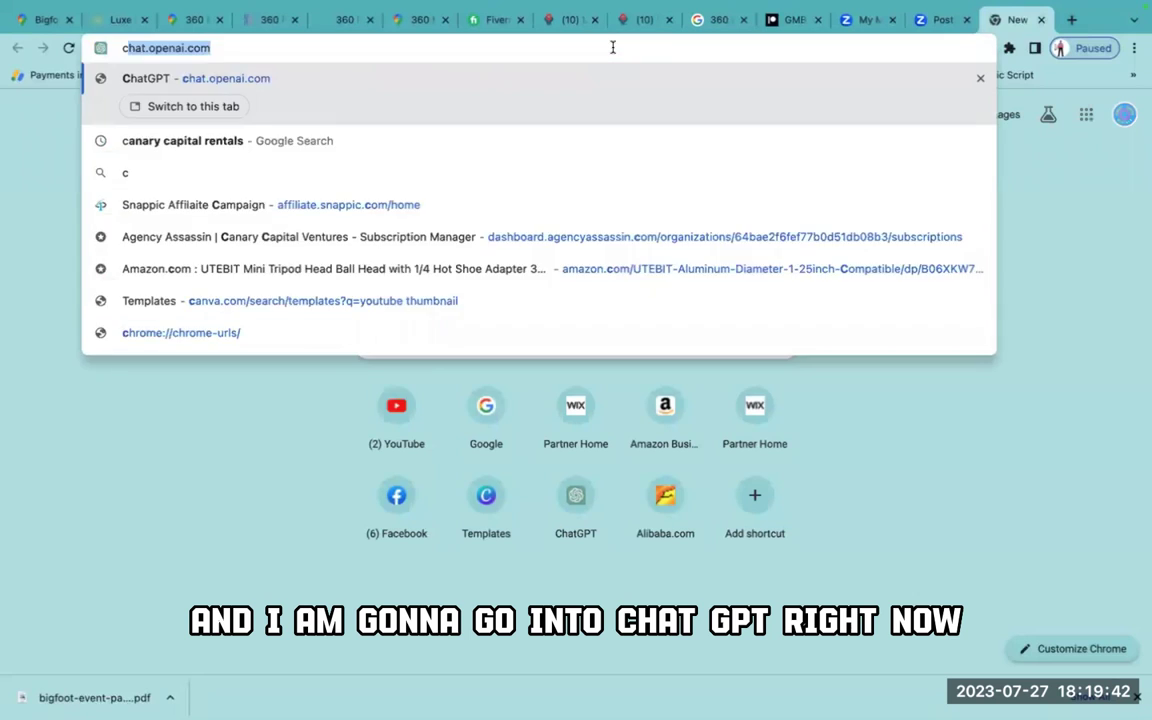
{"action": "key", "text": "Return"}
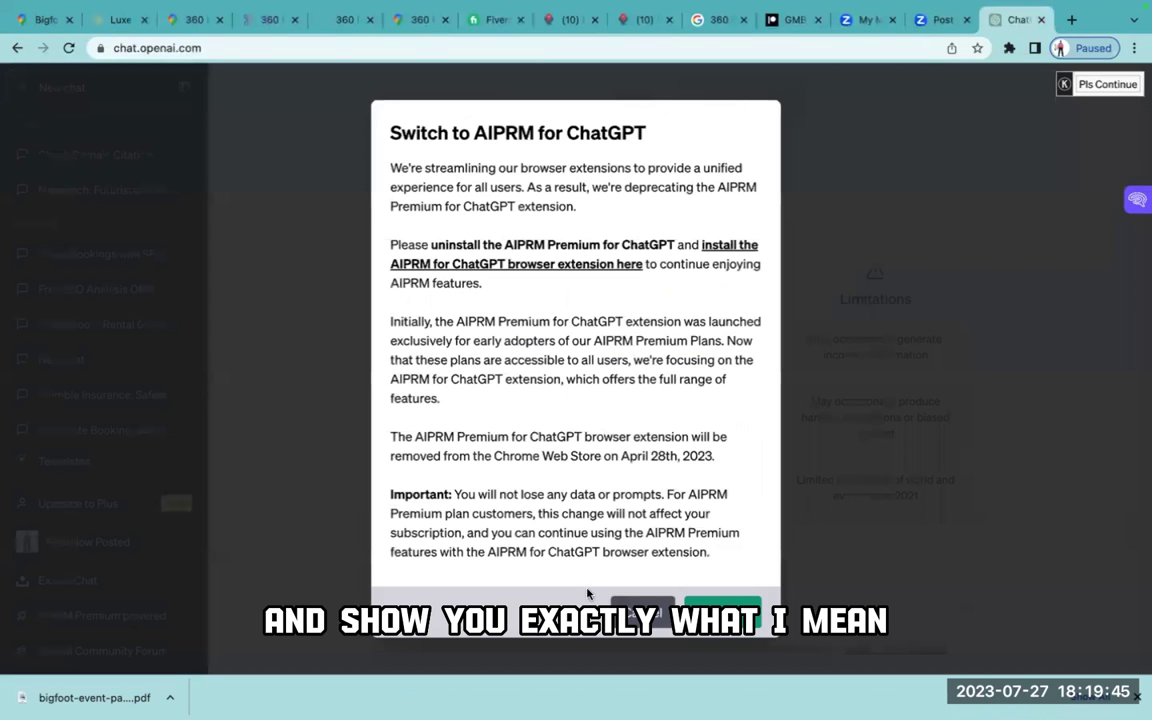
{"action": "left_click", "coordinate": [640, 612]}
{"action": "scroll", "coordinate": [605, 300], "scroll_direction": "down", "scroll_amount": 10}
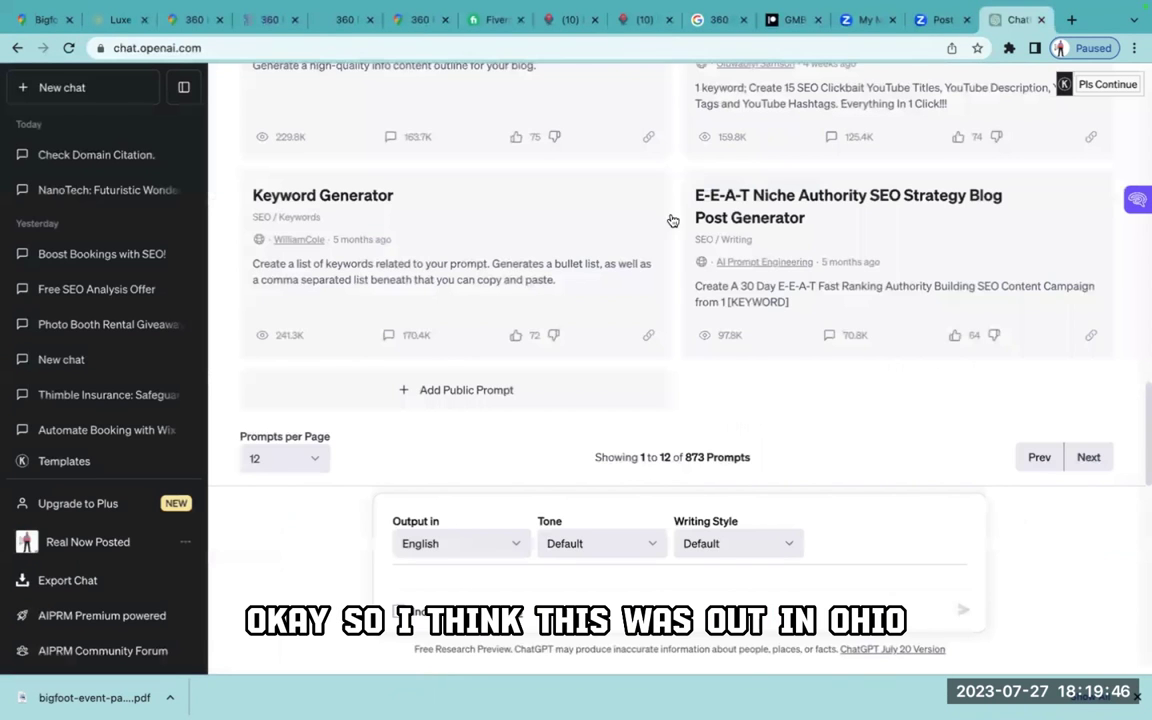
Check Bigfoot's location on Google Maps, and begin the ChatGPT prompt with "please write a fun and captivating post for my google profile."
{"action": "left_click", "coordinate": [51, 18]}
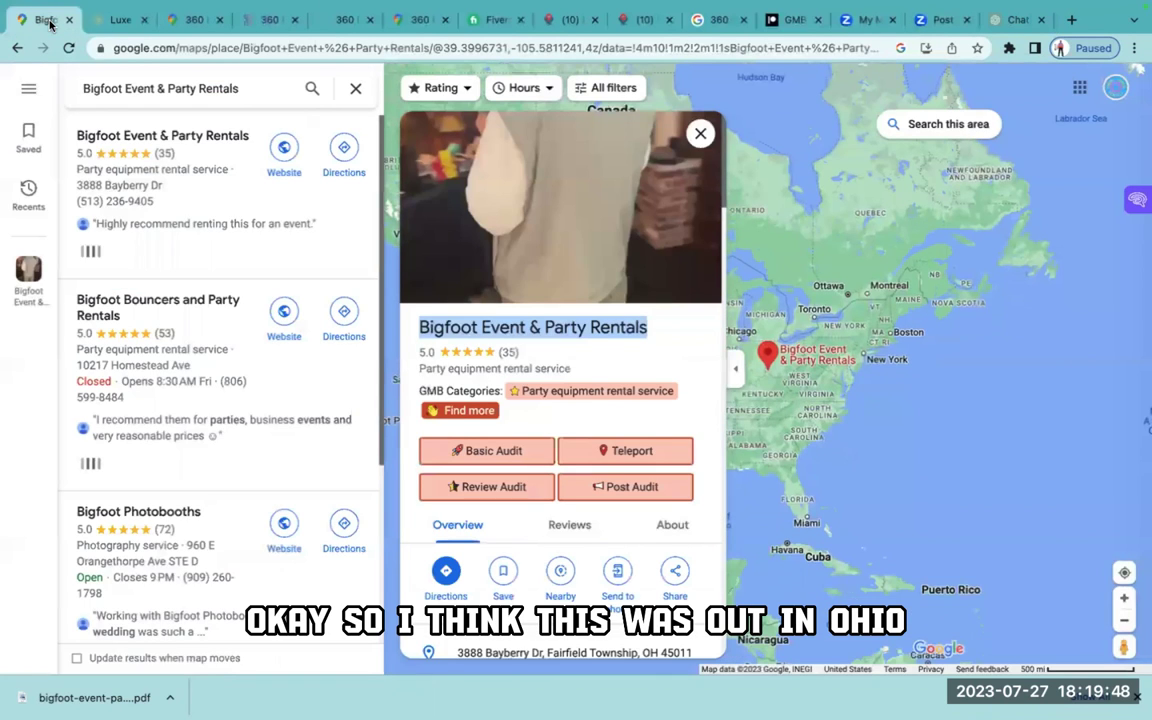
{"action": "scroll", "coordinate": [512, 393], "scroll_direction": "down", "scroll_amount": 2}
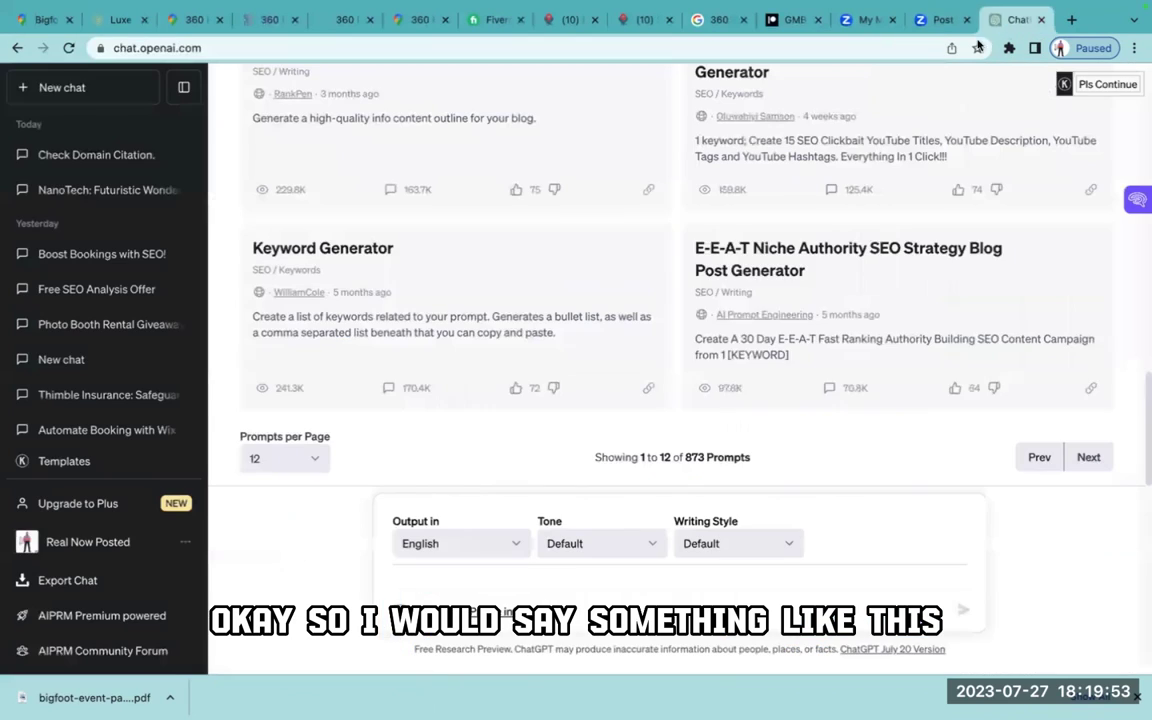
{"action": "left_click", "coordinate": [1015, 19]}
{"action": "left_click", "coordinate": [502, 572]}
{"action": "type", "text": "please"}
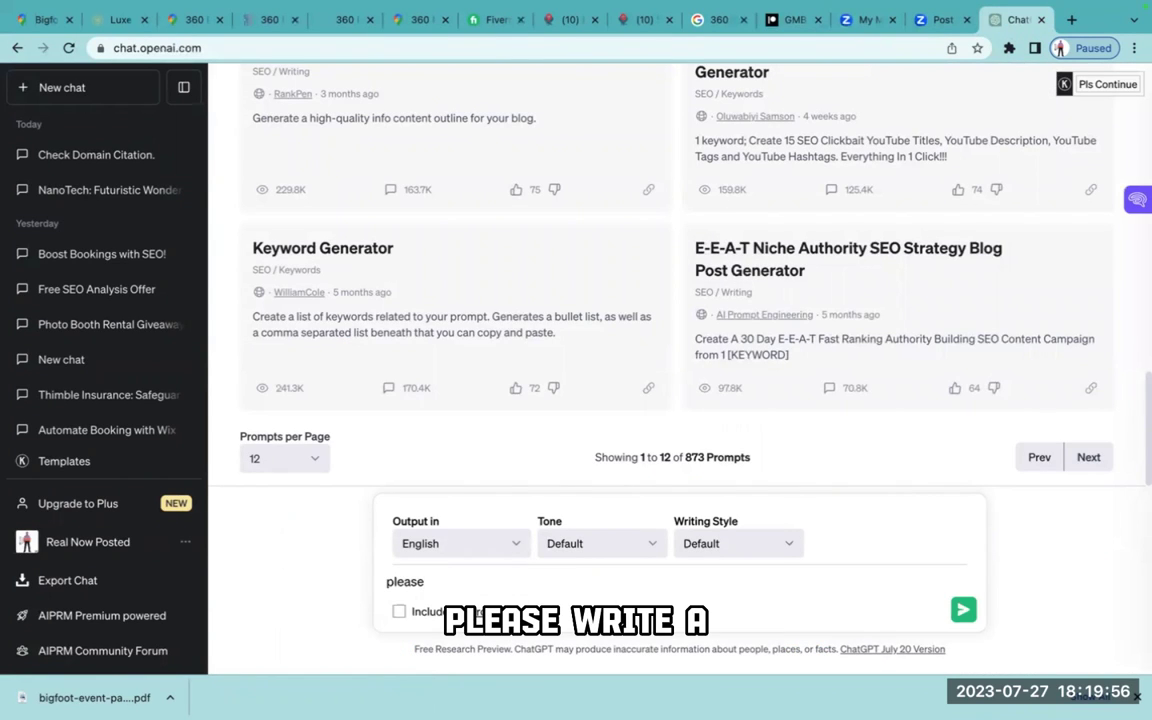
{"action": "type", "text": " write a"}
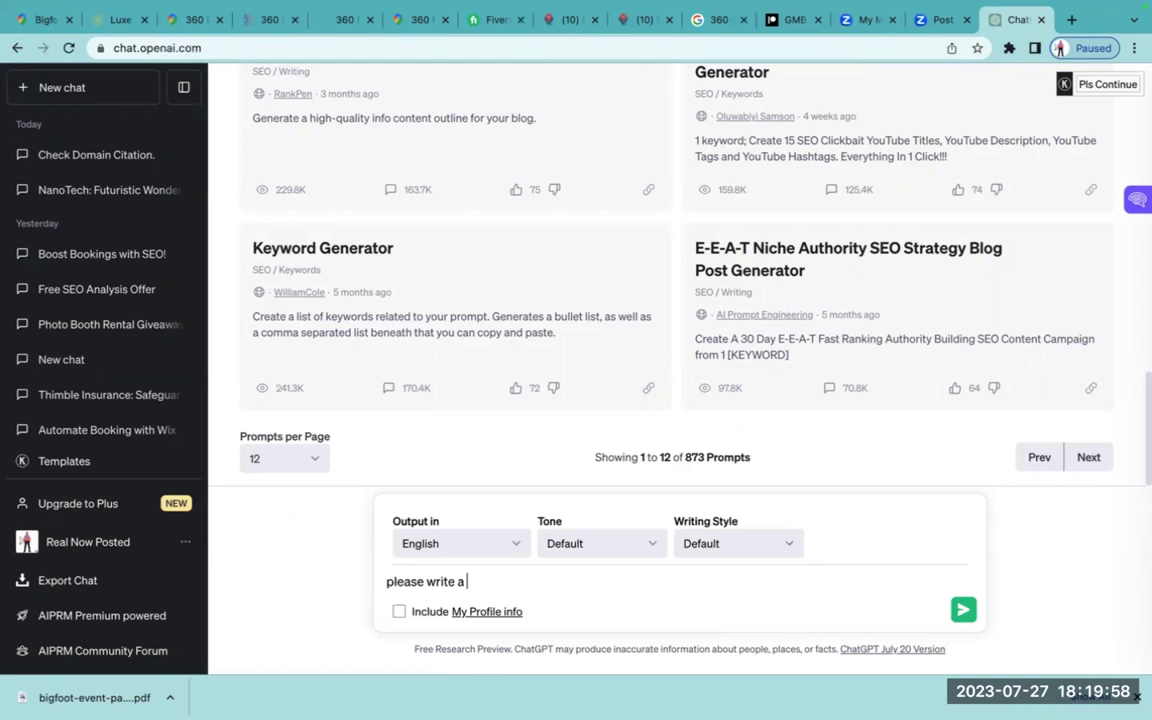
{"action": "type", "text": " fun and e"}
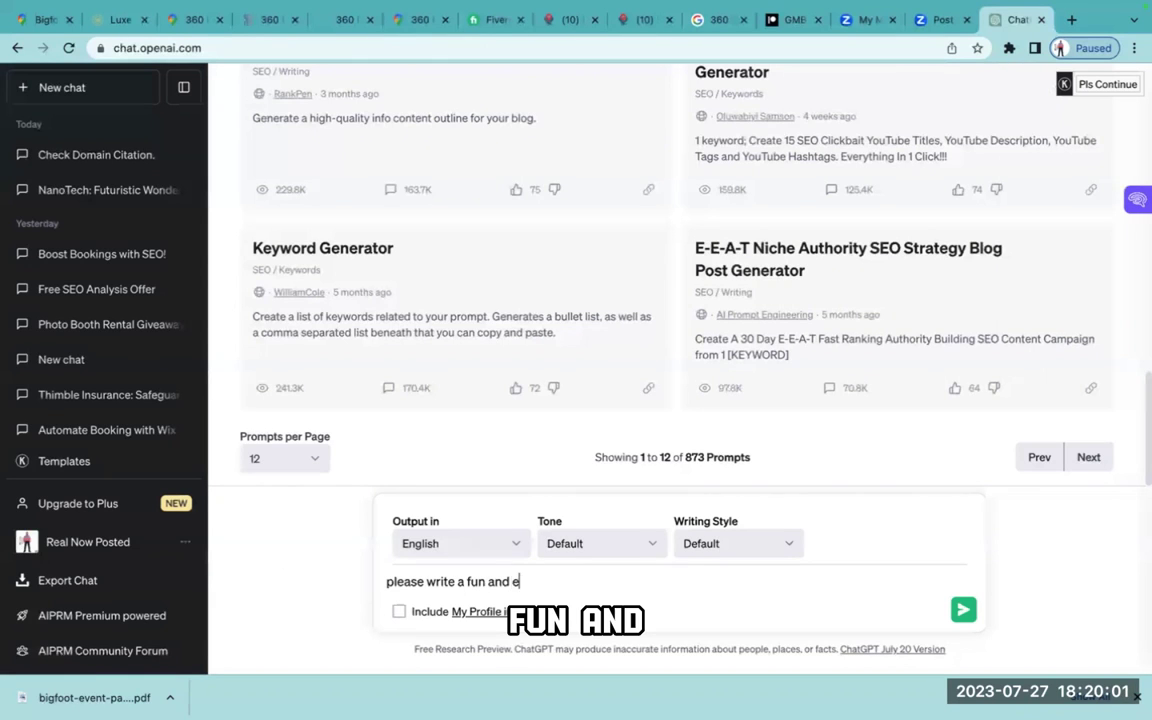
{"action": "key", "text": "BackSpace"}
{"action": "type", "text": "ca"}
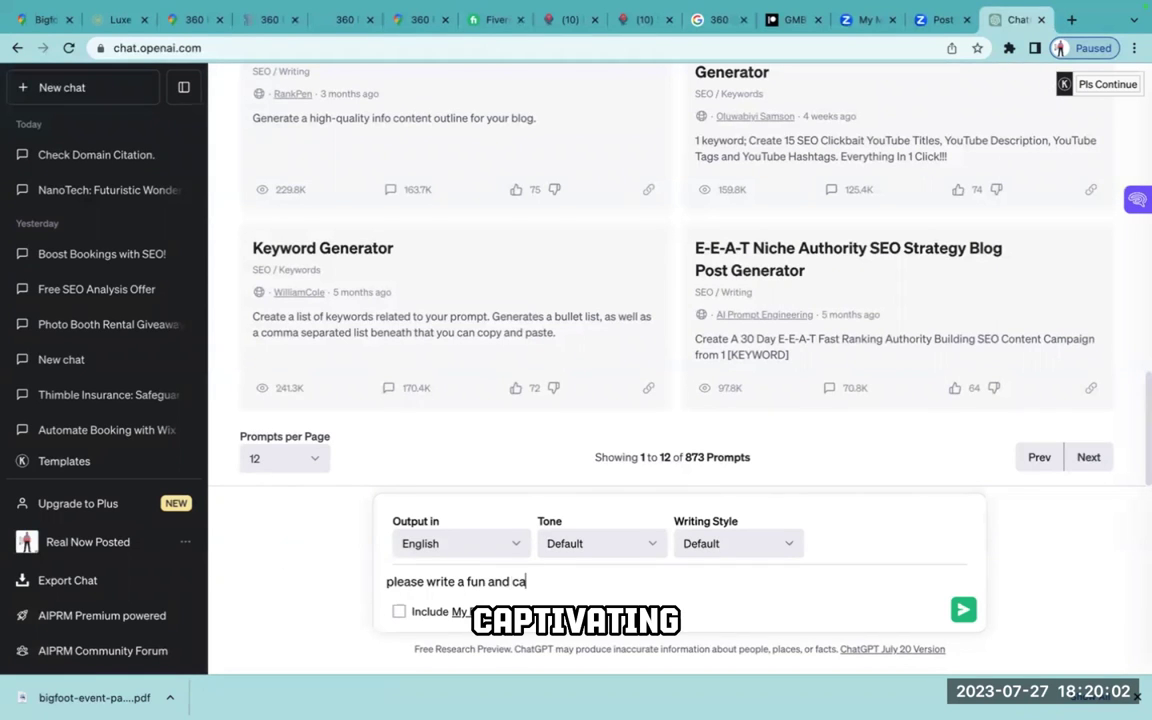
{"action": "type", "text": "ptivation"}
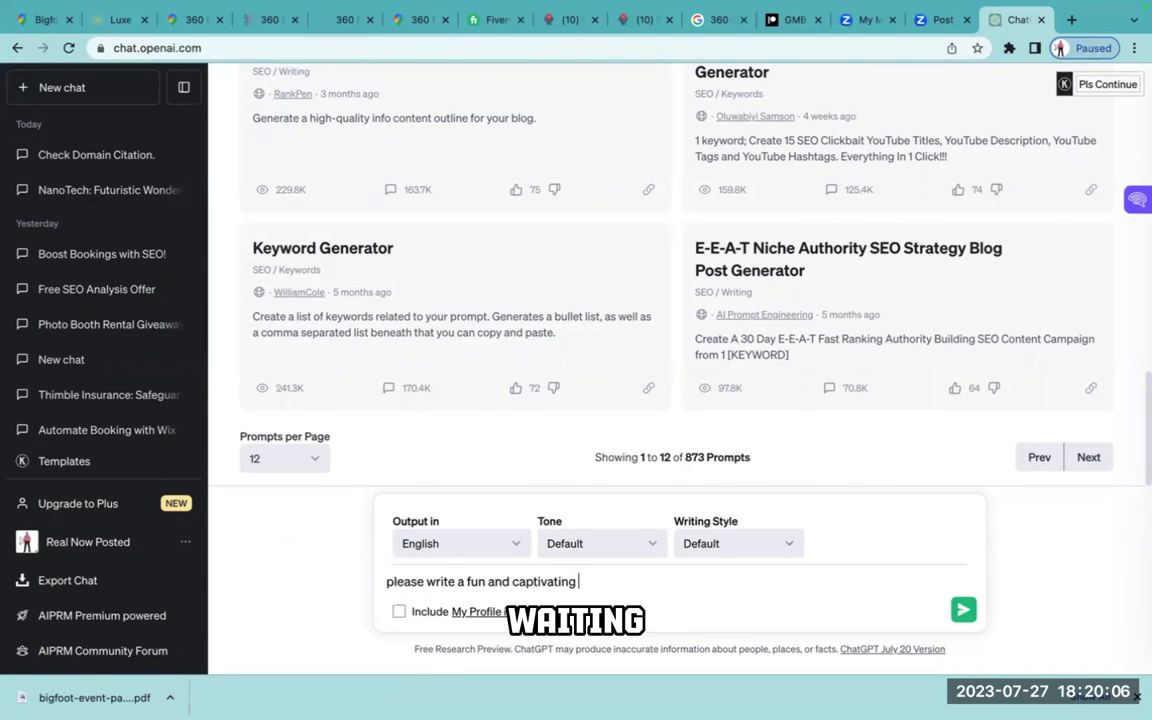
{"action": "type", "text": " post fo"}
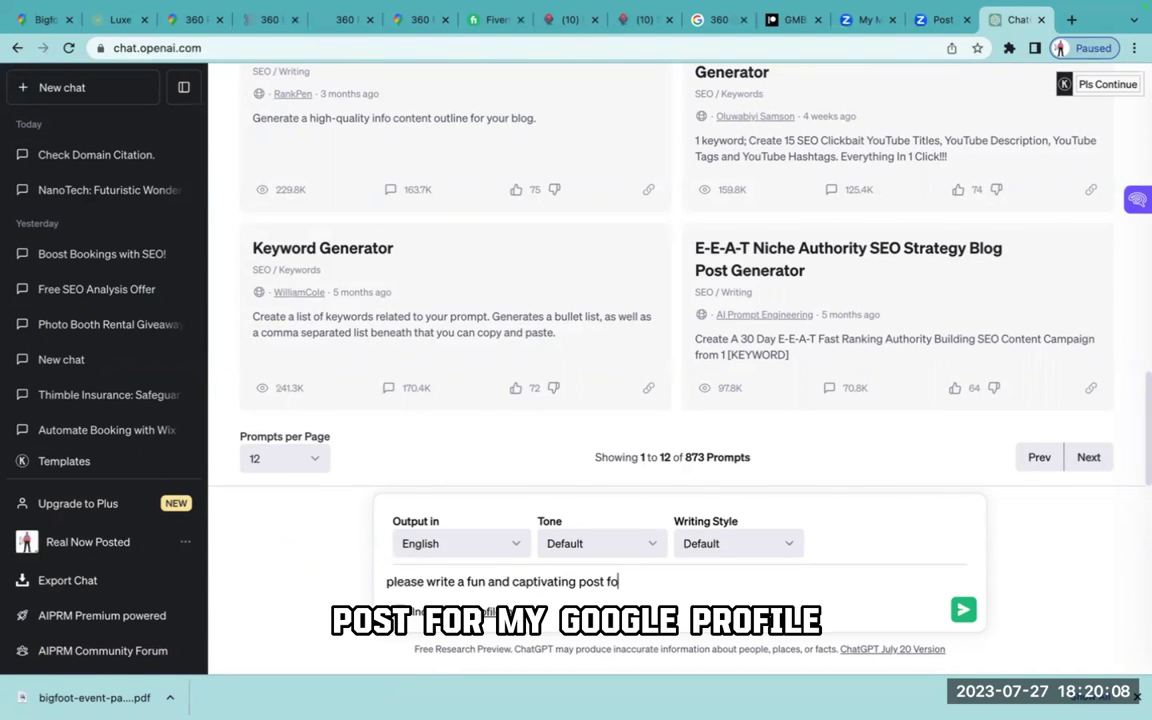
{"action": "type", "text": "r my google pro"}
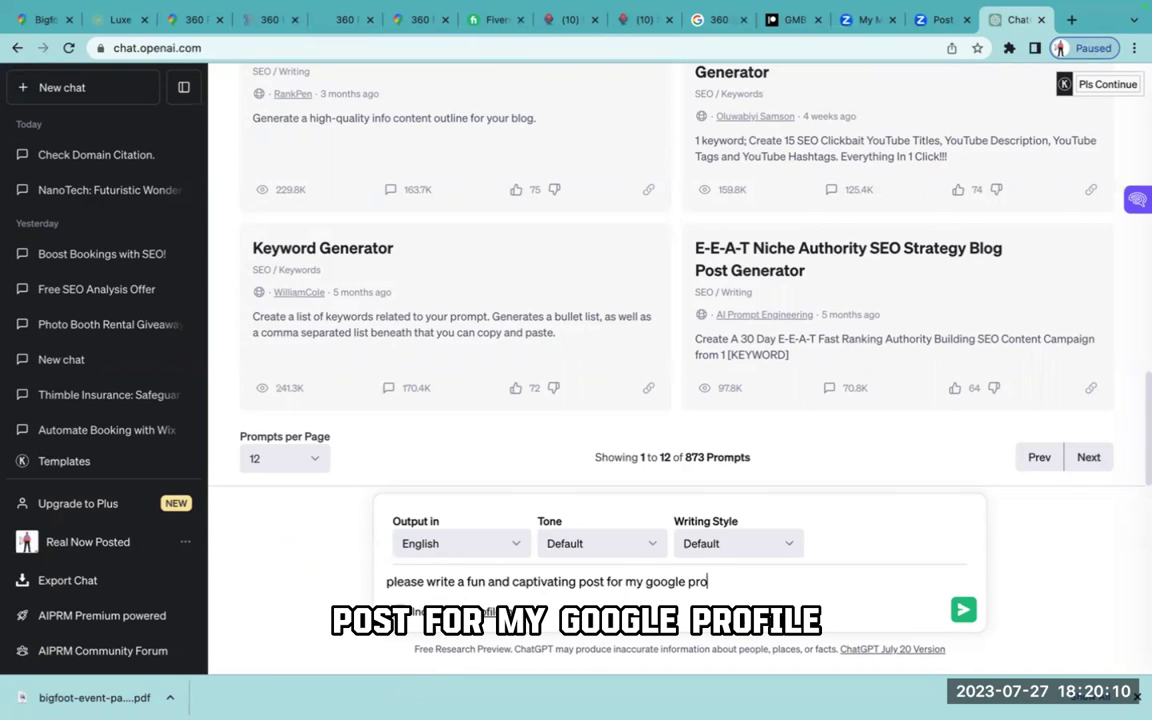
{"action": "type", "text": "file."}
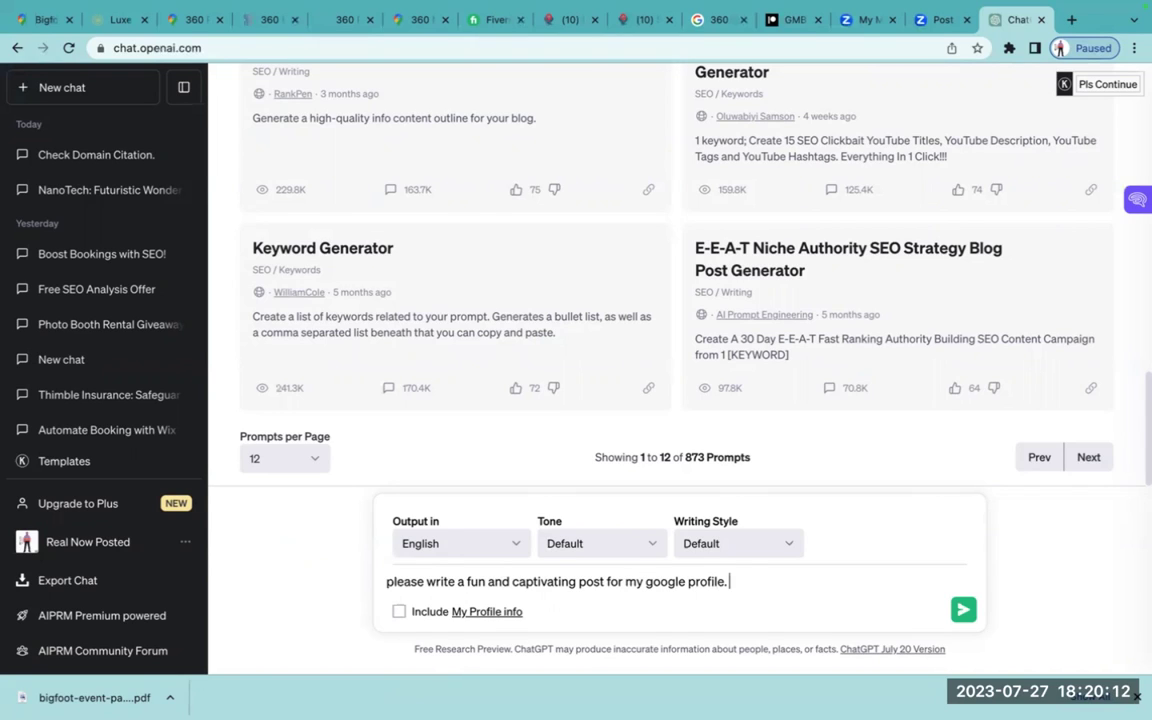
Add the sentence "For my party rental business." to the prompt
{"action": "type", "text": " Mybu"}
{"action": "key", "text": "BackSpace"}
{"action": "key", "text": "BackSpace"}
{"action": "key", "text": "BackSpace"}
{"action": "key", "text": "BackSpace"}
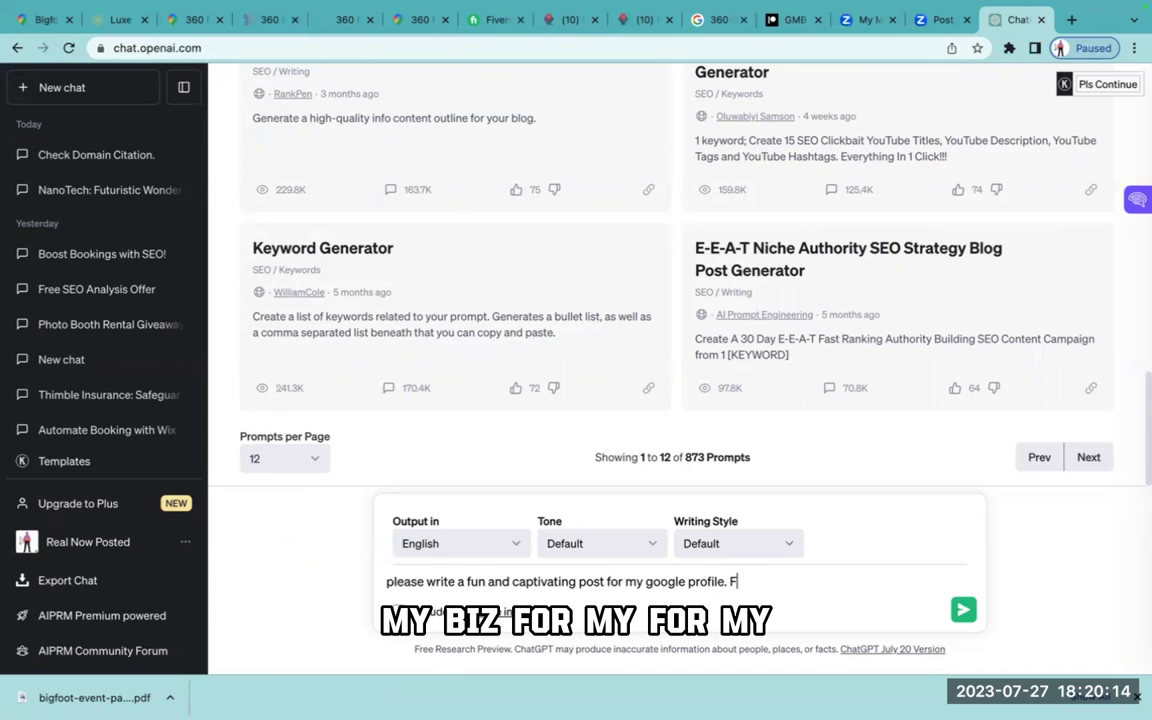
{"action": "type", "text": "ost for my google profile. For m"}
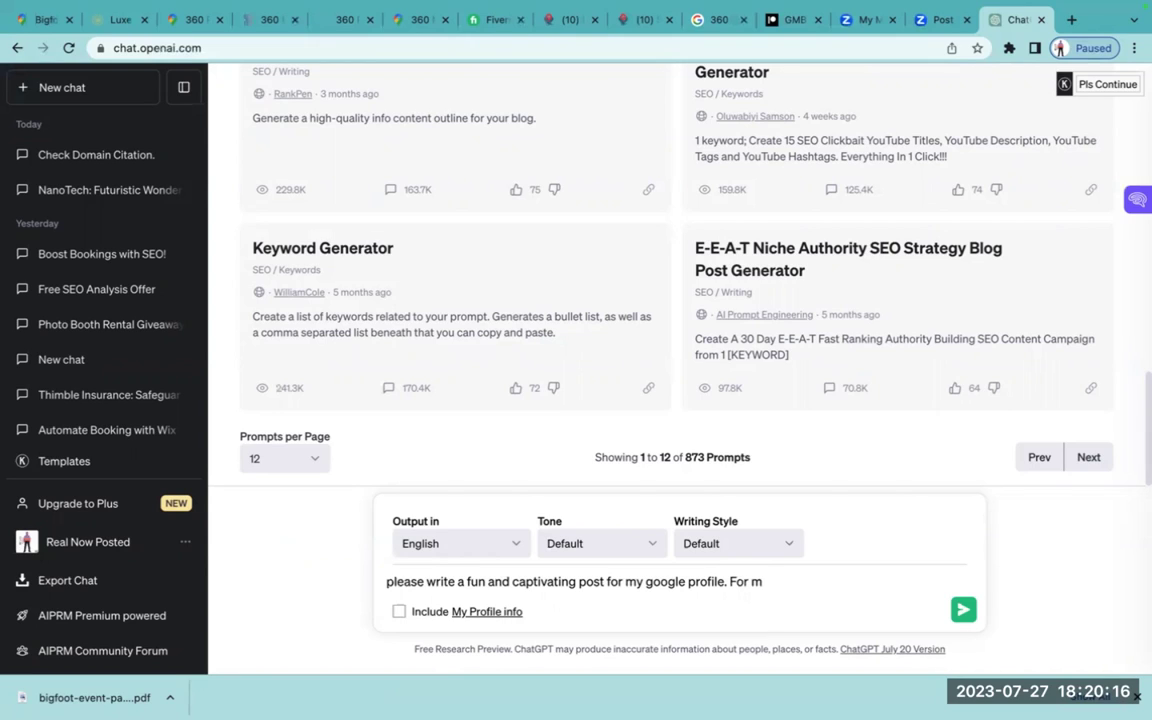
{"action": "type", "text": "y party rental"}
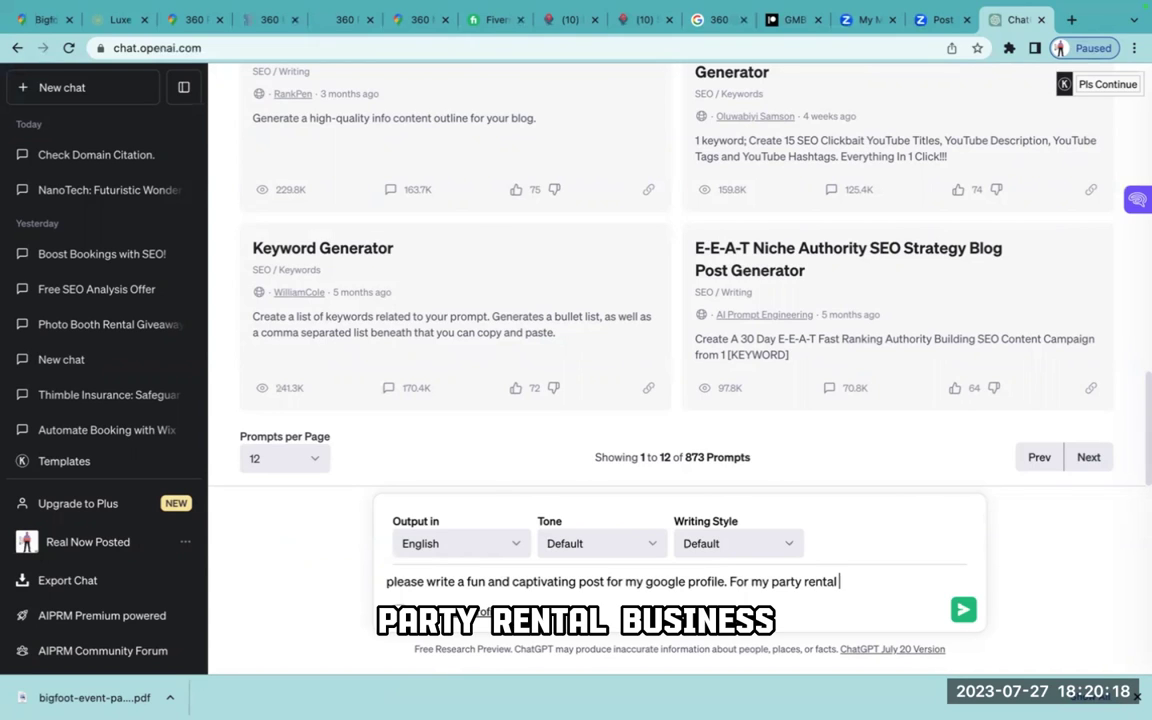
{"action": "type", "text": " business."}
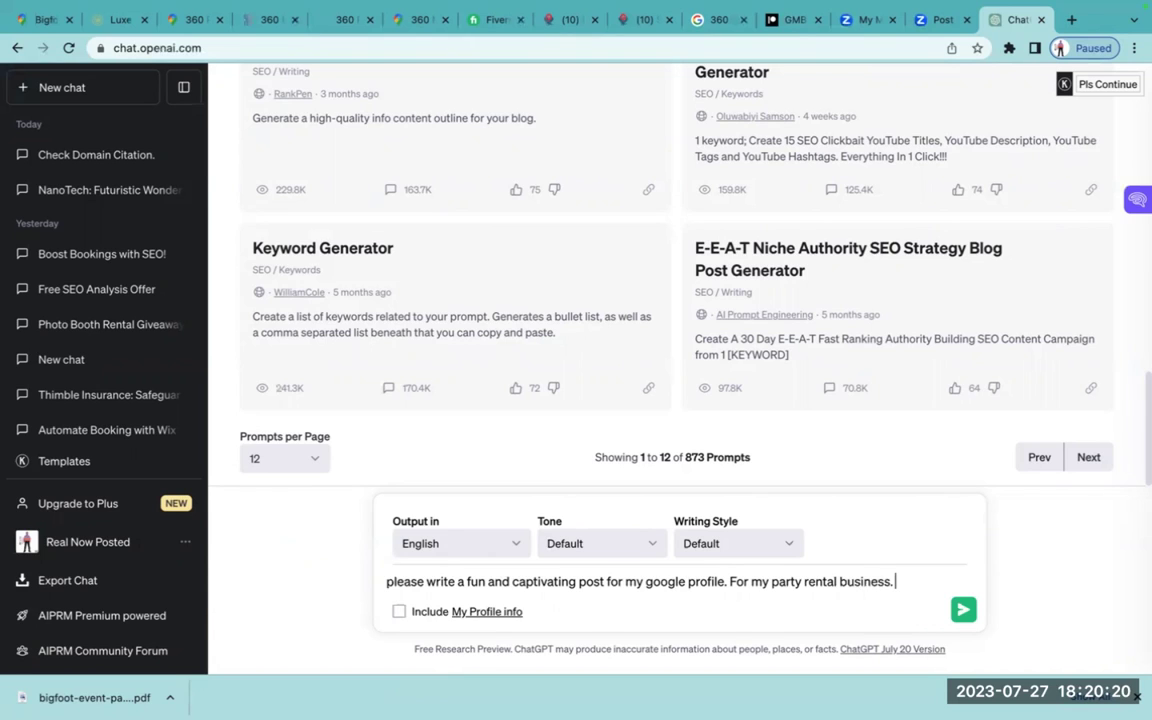
Extend the prompt with "Focus on the 360 photo booth service. Include my city"
{"action": "type", "text": " Focus on the"}
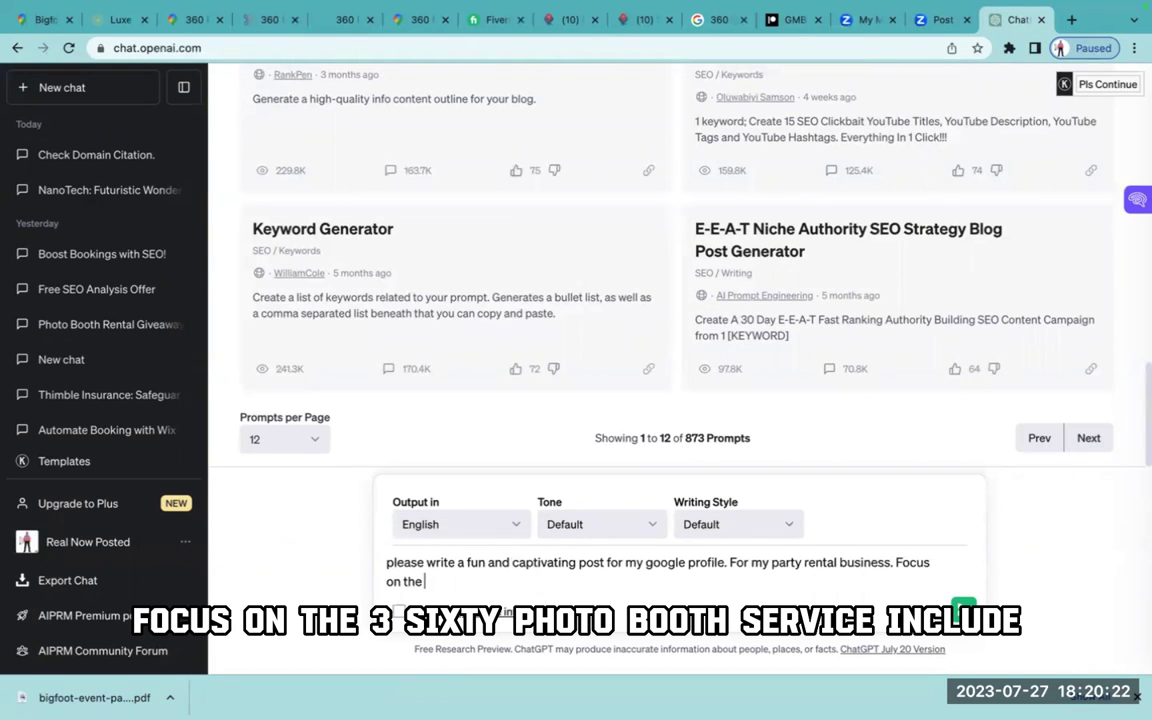
{"action": "type", "text": " 360 photo booth service. In"}
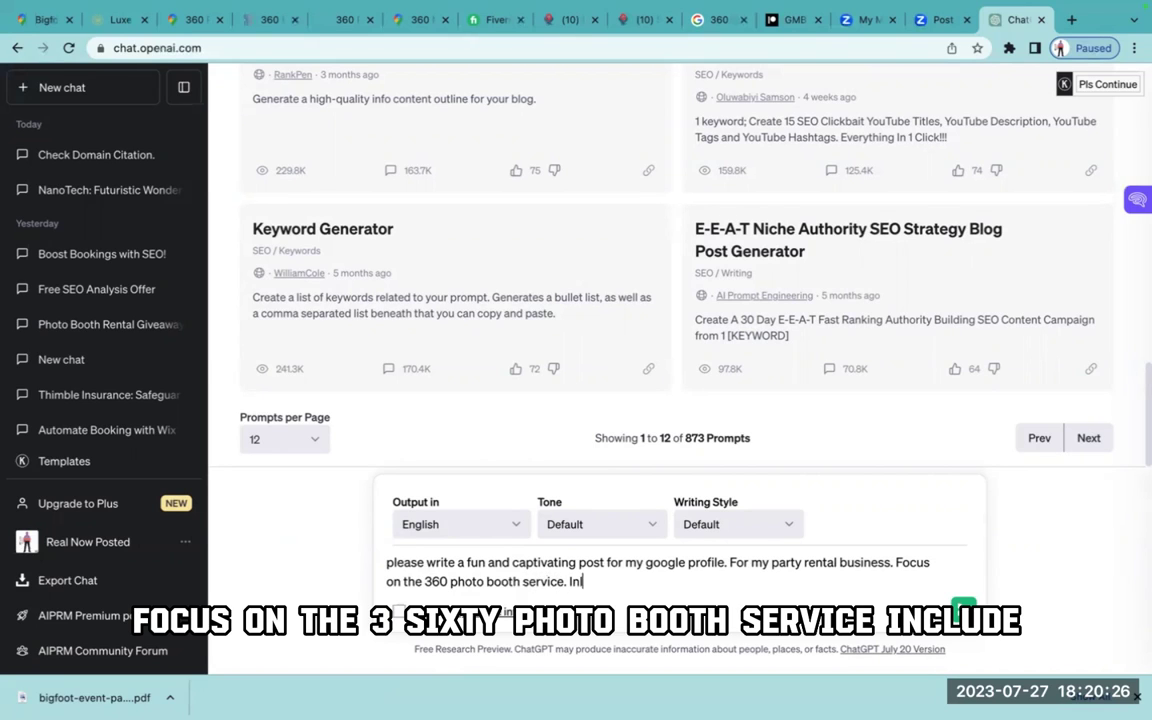
{"action": "type", "text": "lcude"}
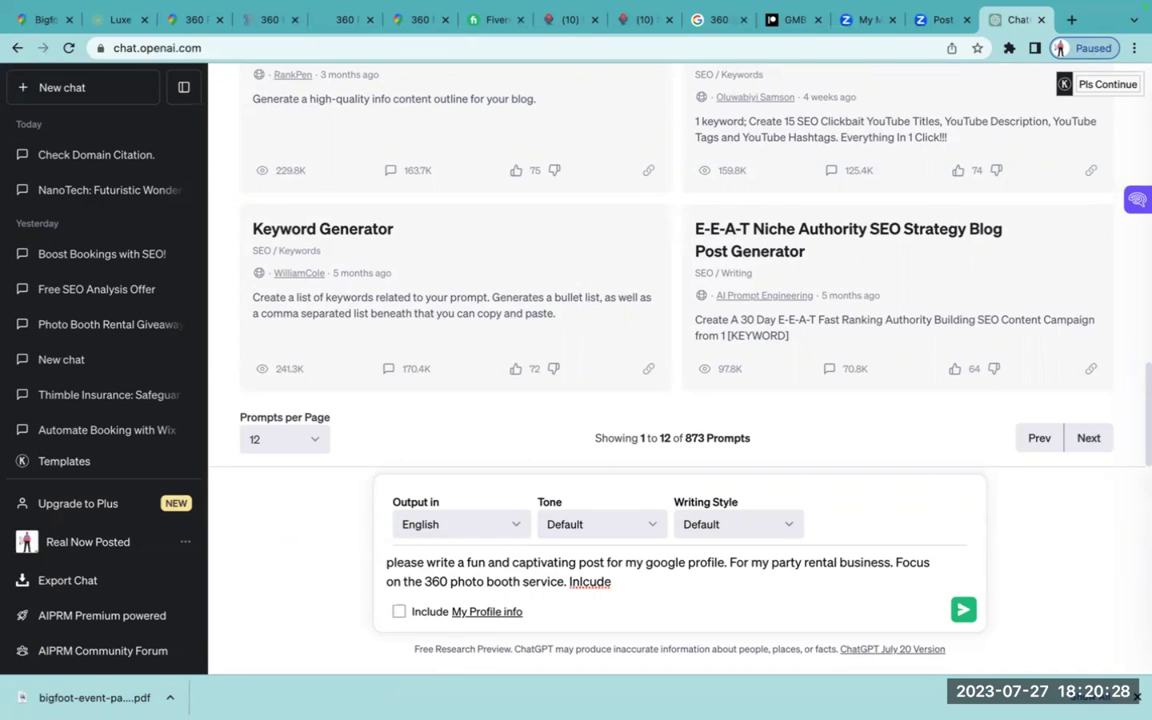
{"action": "key", "text": "BackSpace"}
{"action": "key", "text": "BackSpace"}
{"action": "key", "text": "BackSpace"}
{"action": "key", "text": "BackSpace"}
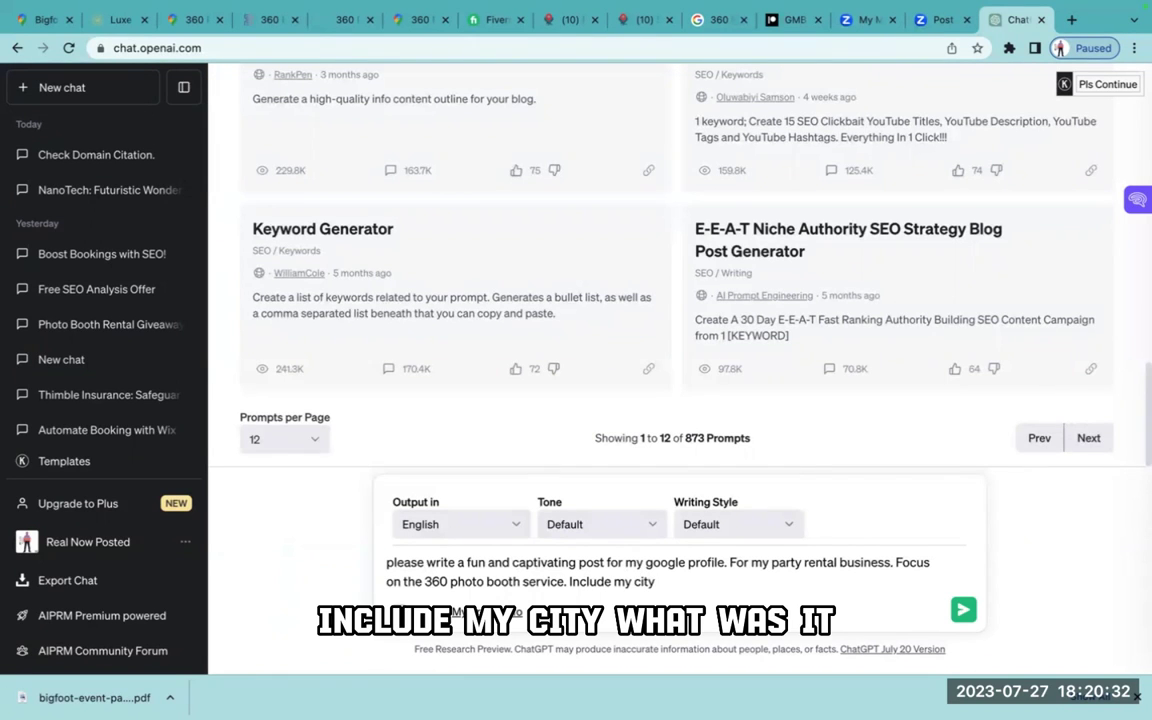
Copy the business address from the Bigfoot Event & Party Rentals listing on Google Maps and paste it at the end of the ChatGPT prompt
{"action": "left_click", "coordinate": [50, 22]}
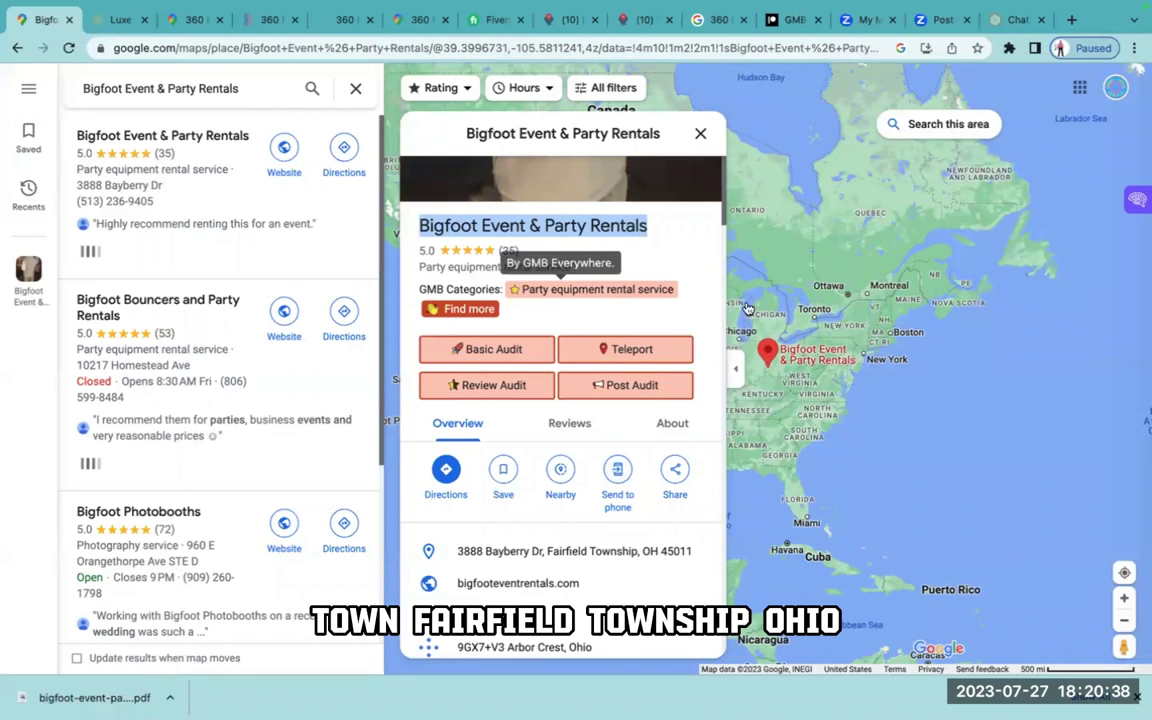
{"action": "key", "text": "ctrl+shift+Tab"}
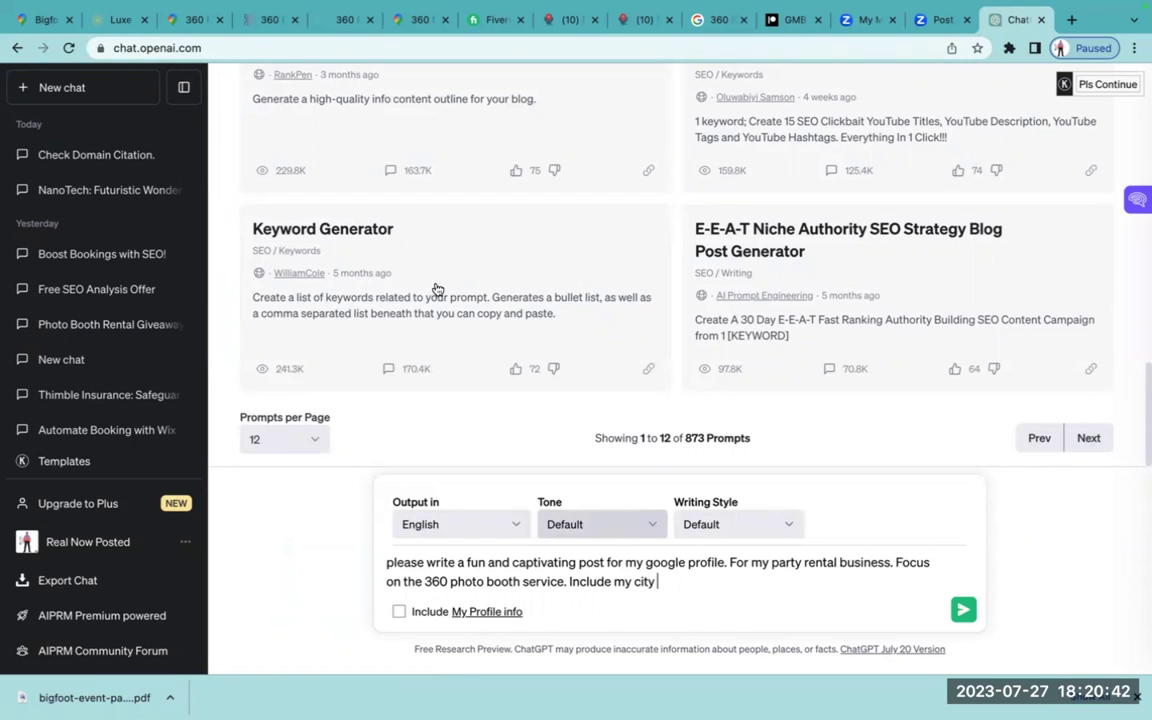
{"action": "key", "text": "ctrl+Tab"}
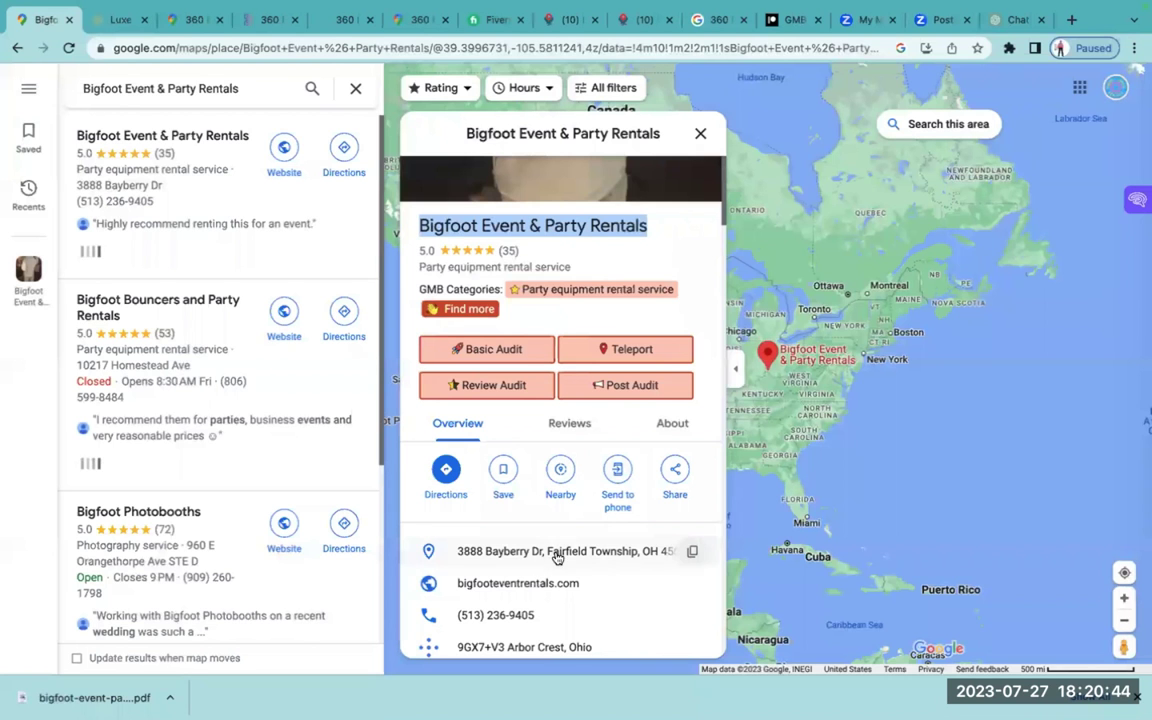
{"action": "left_click", "coordinate": [694, 555]}
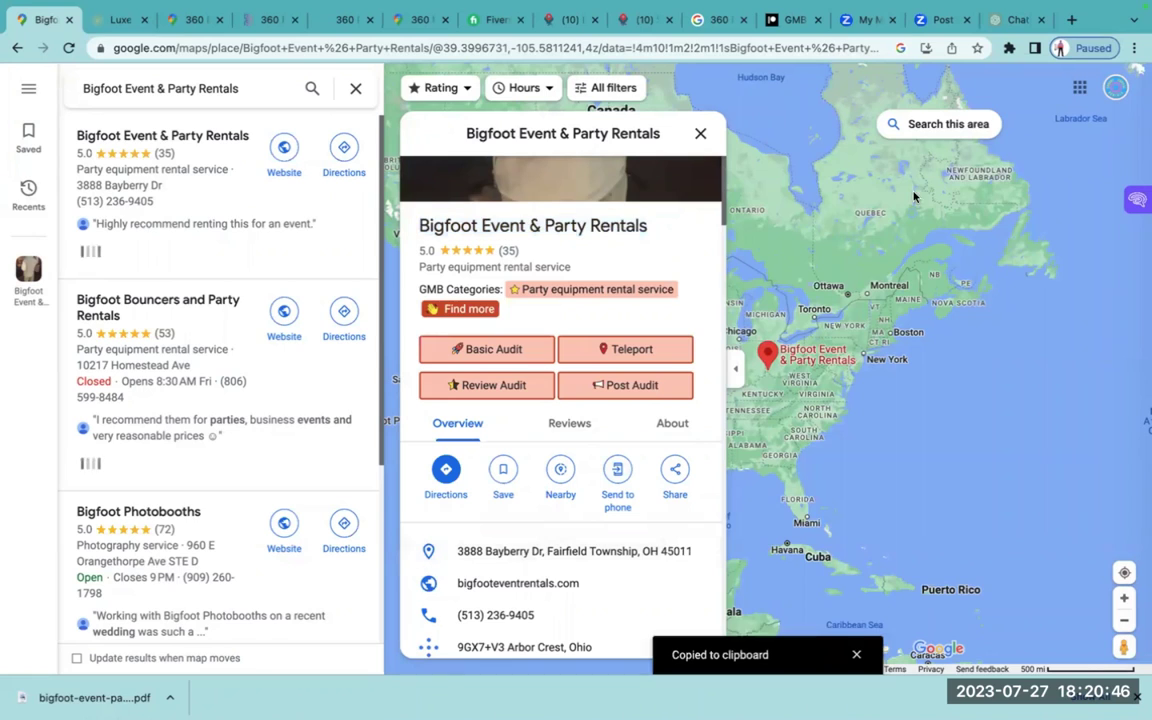
{"action": "left_click", "coordinate": [1015, 19]}
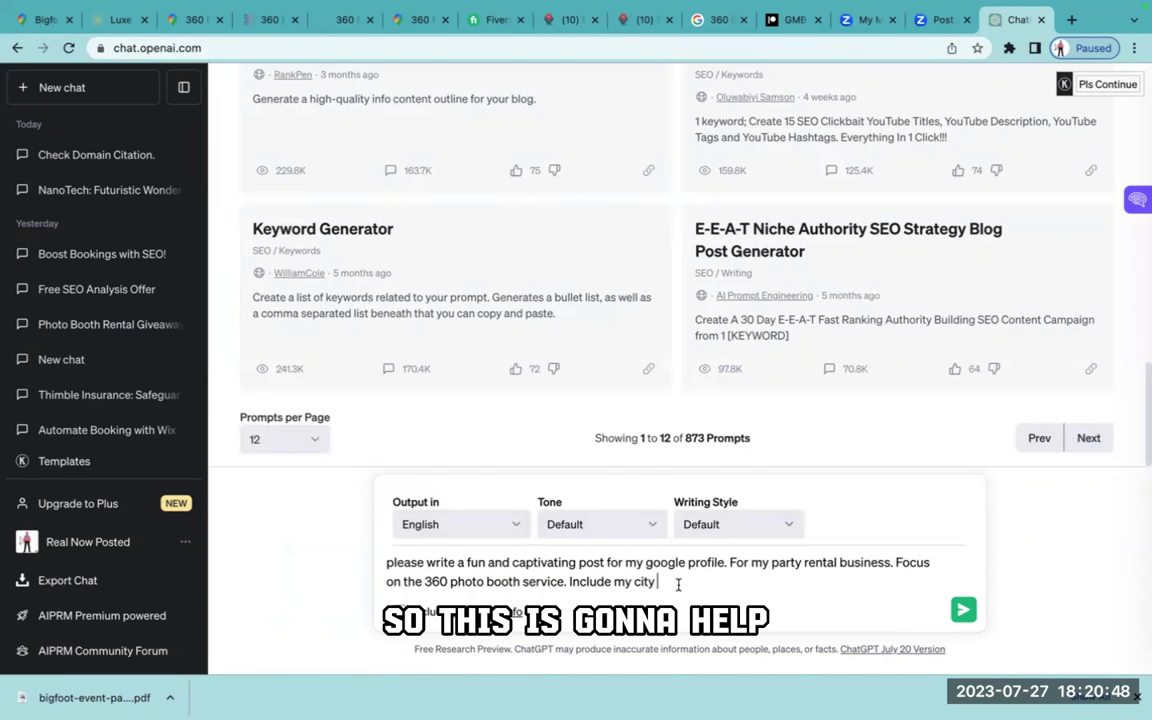
{"action": "key", "text": "ctrl+v"}
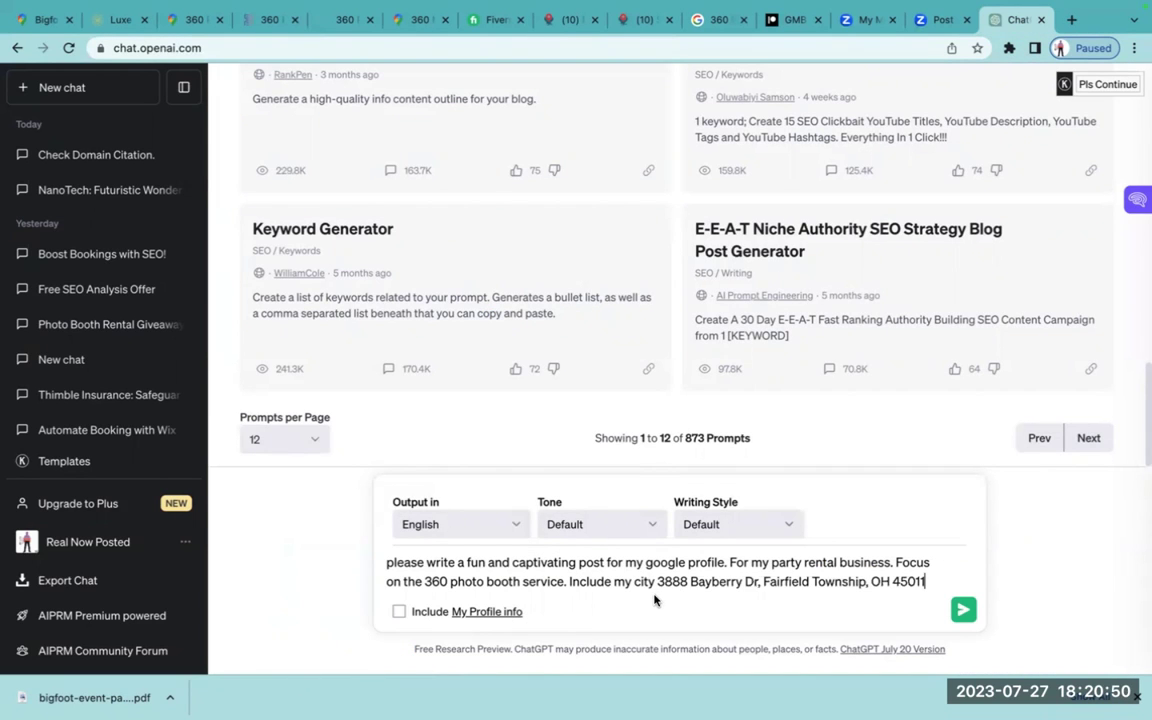
Add "Include high volume relevant keywords to help with ranking" after the business address in the prompt and submit it
{"action": "type", "text": ". INc"}
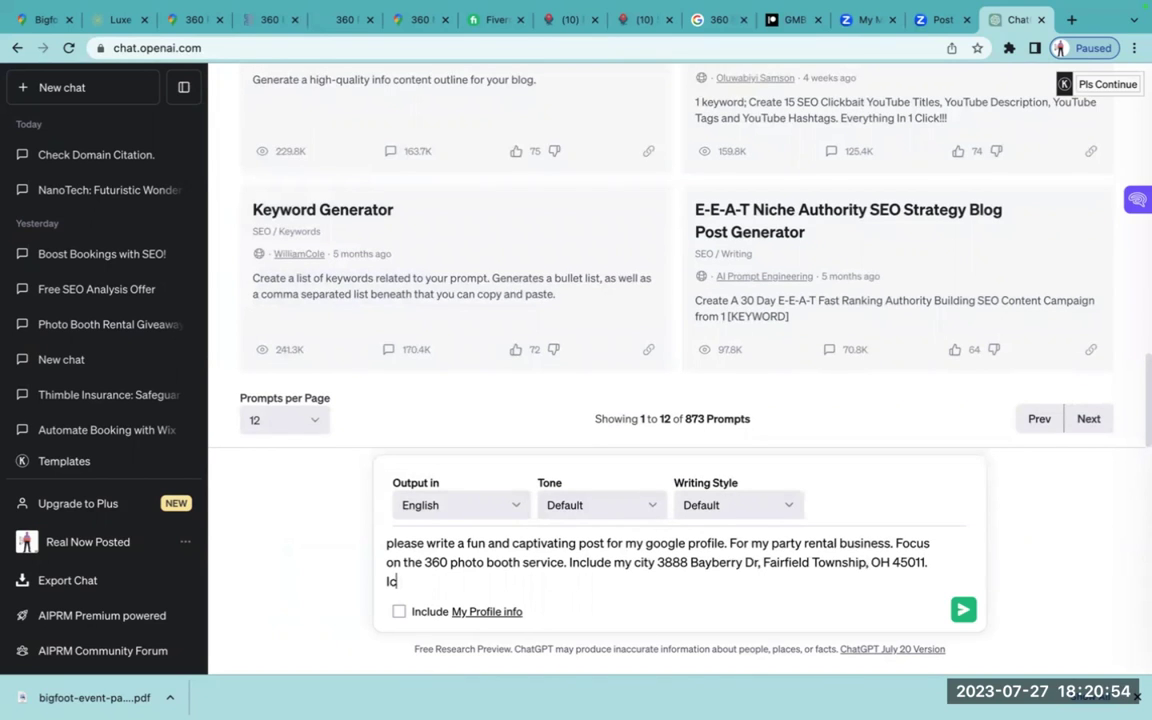
{"action": "key", "text": "BackSpace"}
{"action": "type", "text": "nclude high"}
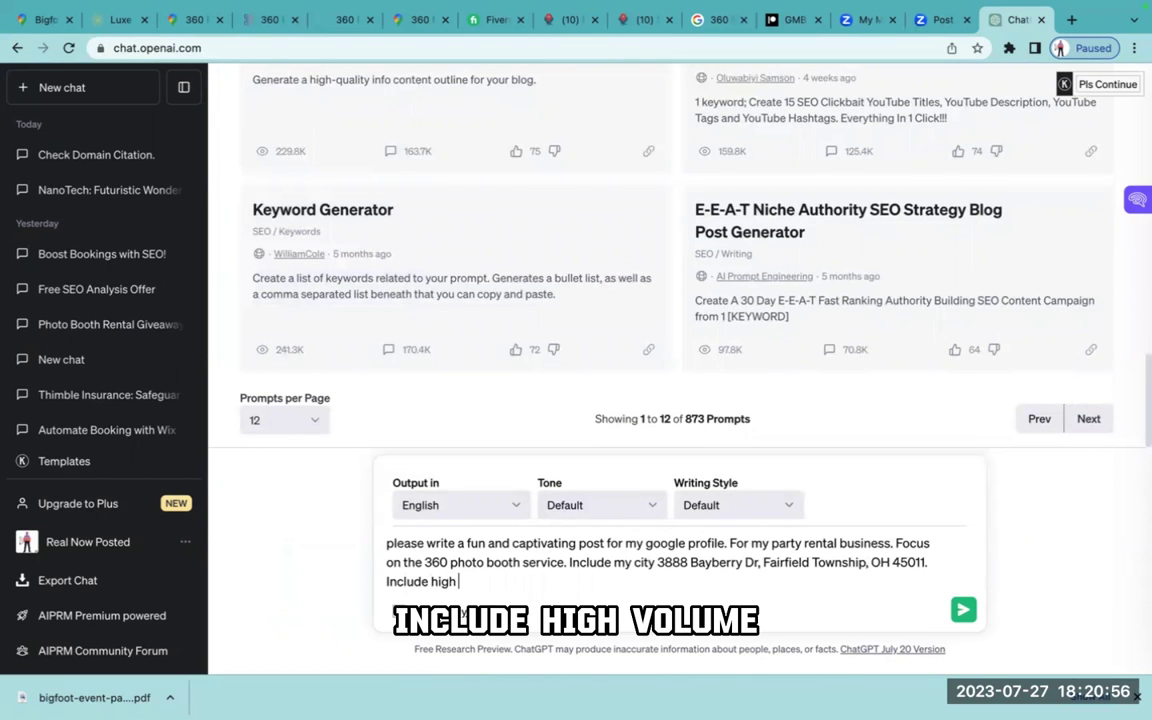
{"action": "key", "text": "BackSpace"}
{"action": "key", "text": "BackSpace"}
{"action": "type", "text": "ou"}
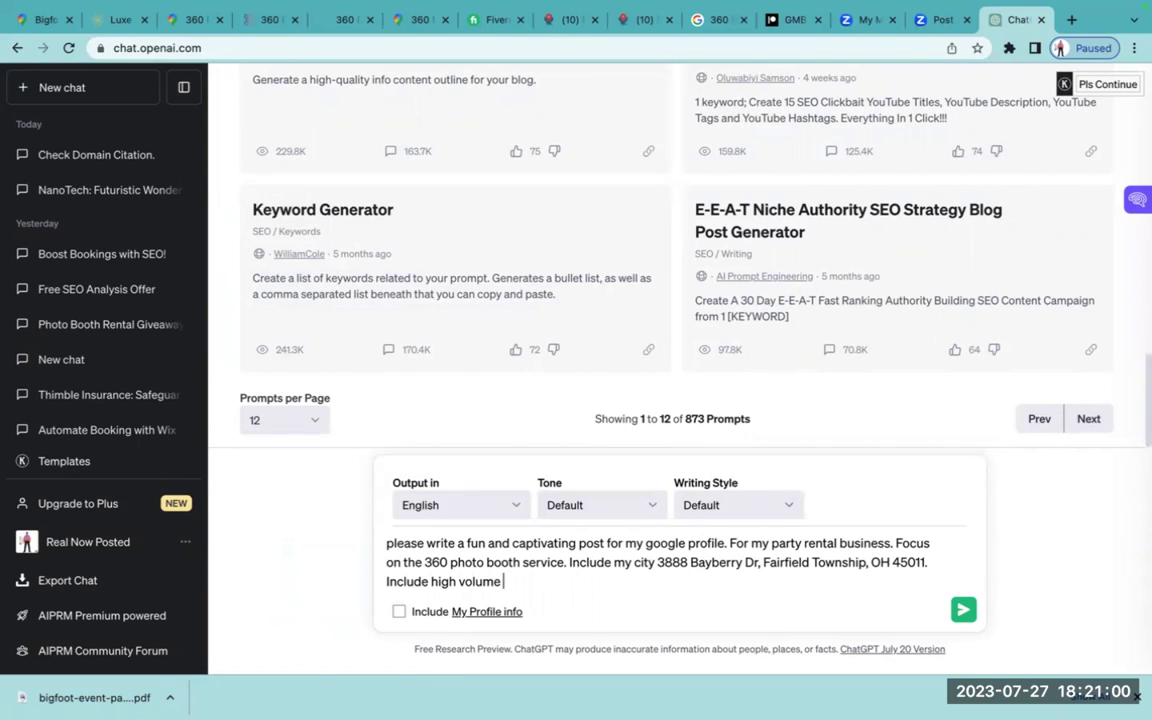
{"action": "key", "text": "BackSpace"}
{"action": "key", "text": "BackSpace"}
{"action": "type", "text": "rel"}
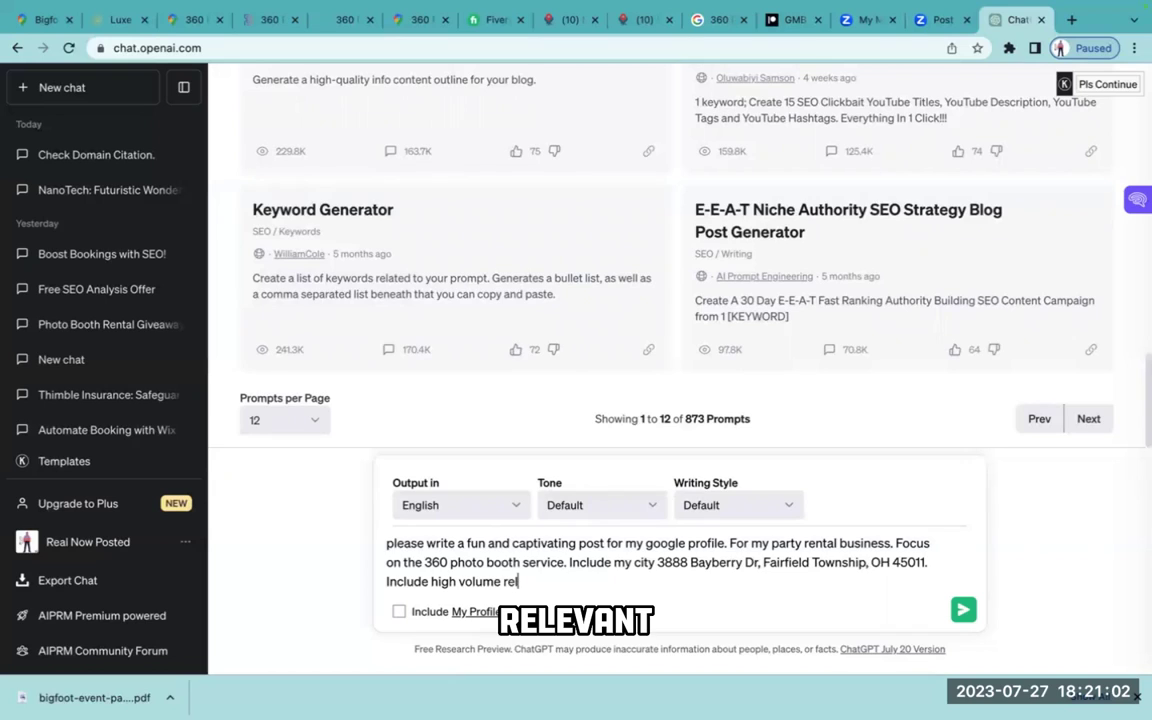
{"action": "type", "text": "evant "}
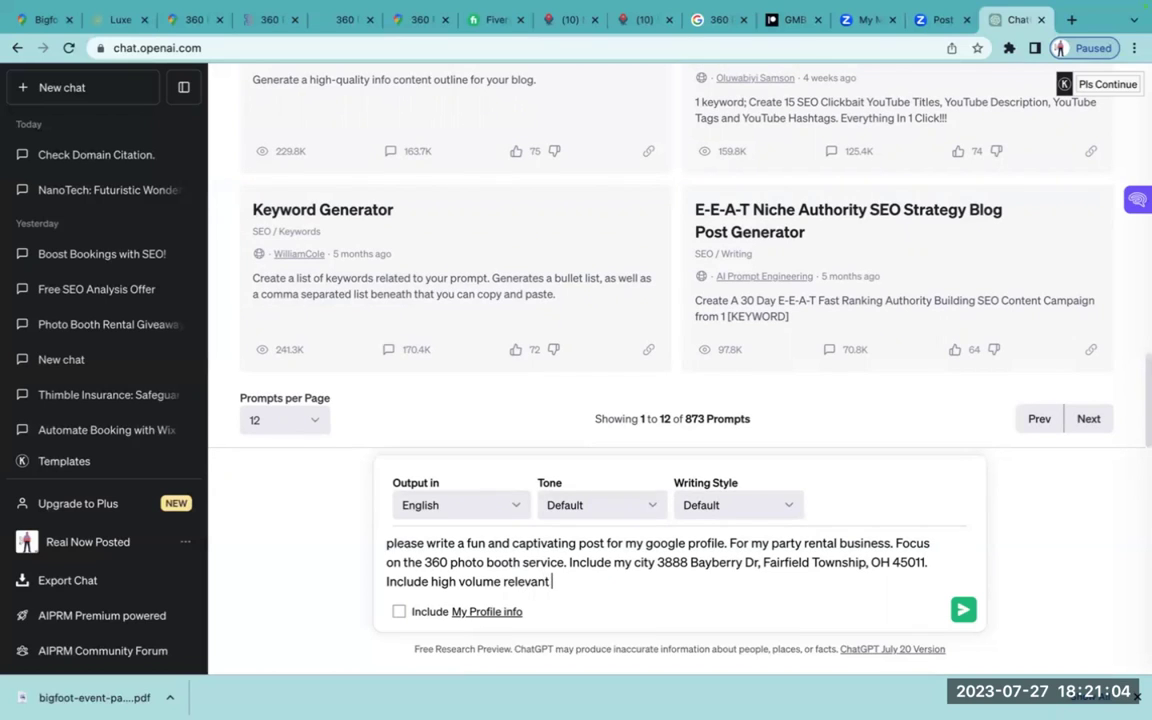
{"action": "type", "text": "keywords to hl"}
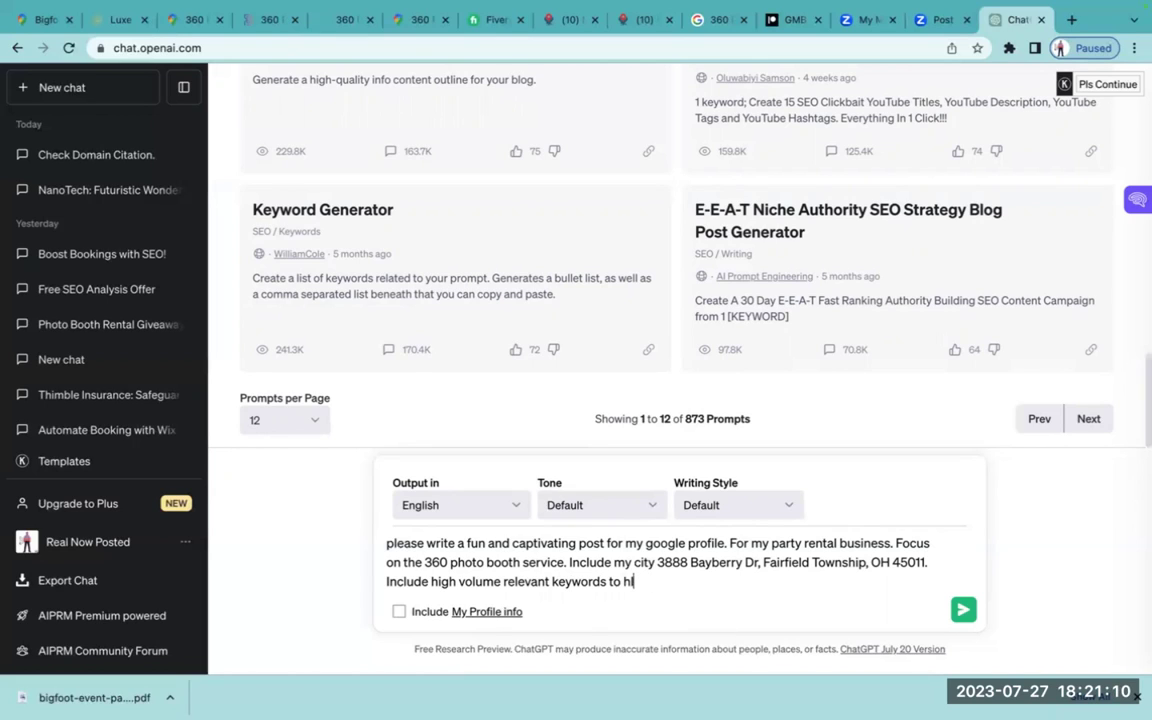
{"action": "type", "text": "elp with ranking"}
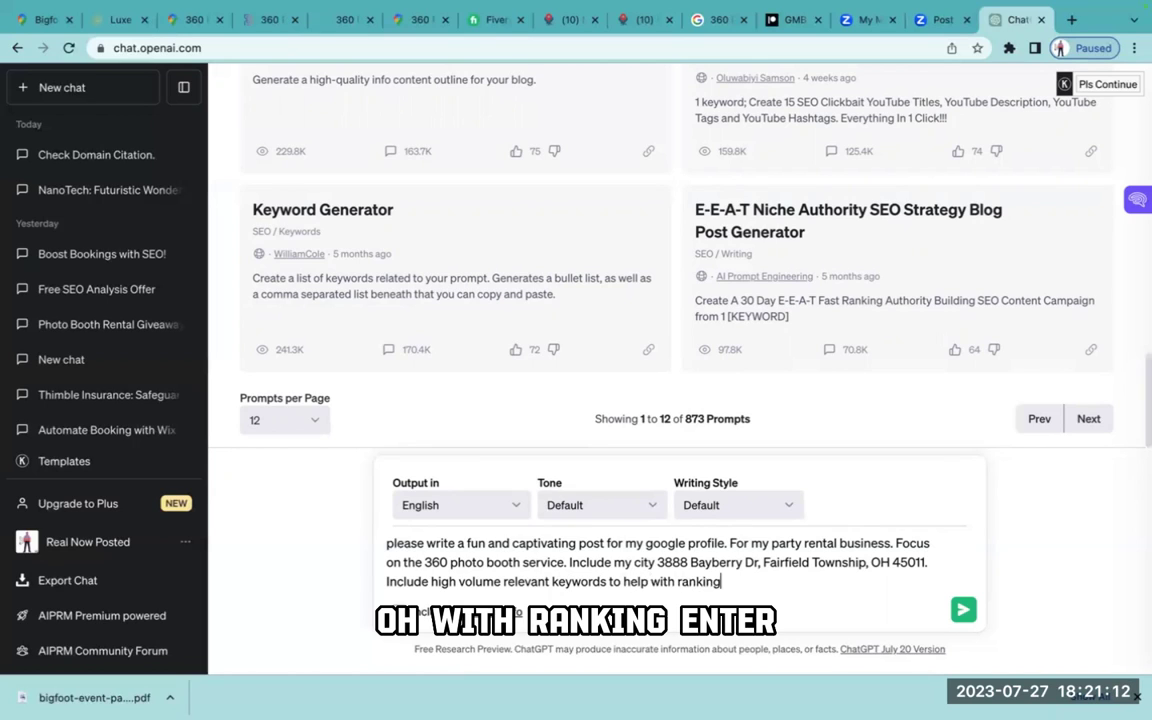
{"action": "key", "text": "Return"}
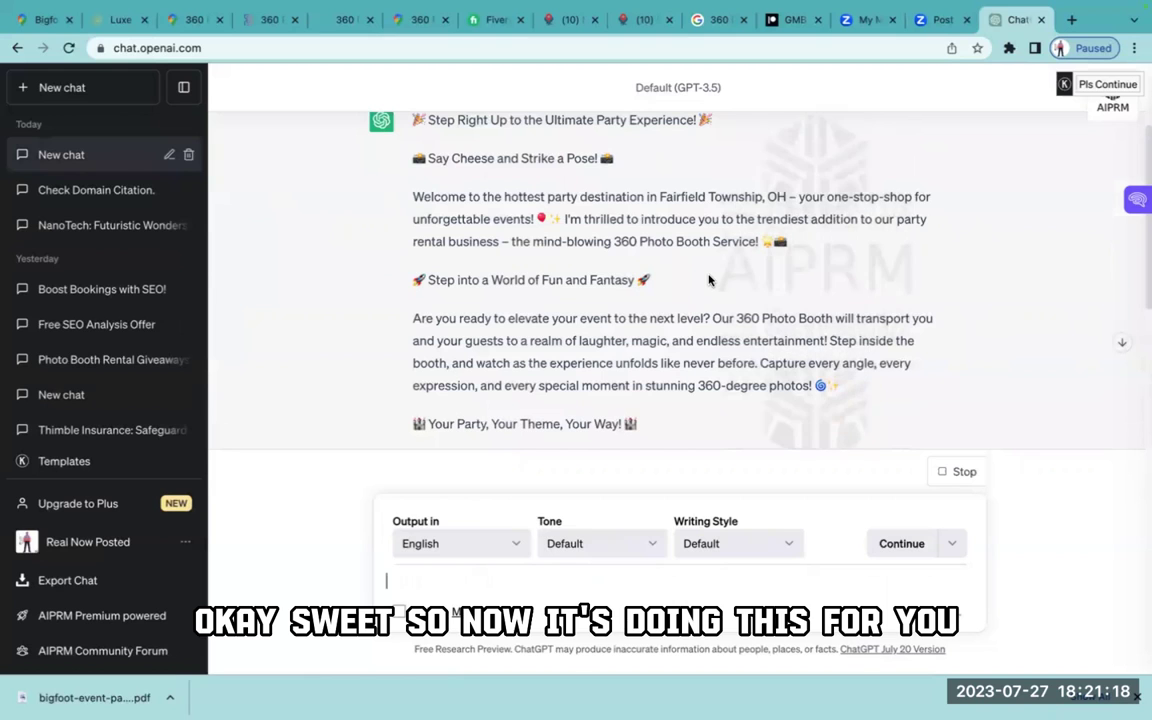
Review the generated post from opening to hashtags, including its length and the phone number and website placeholders
{"action": "scroll", "coordinate": [700, 253], "scroll_direction": "up", "scroll_amount": 1}
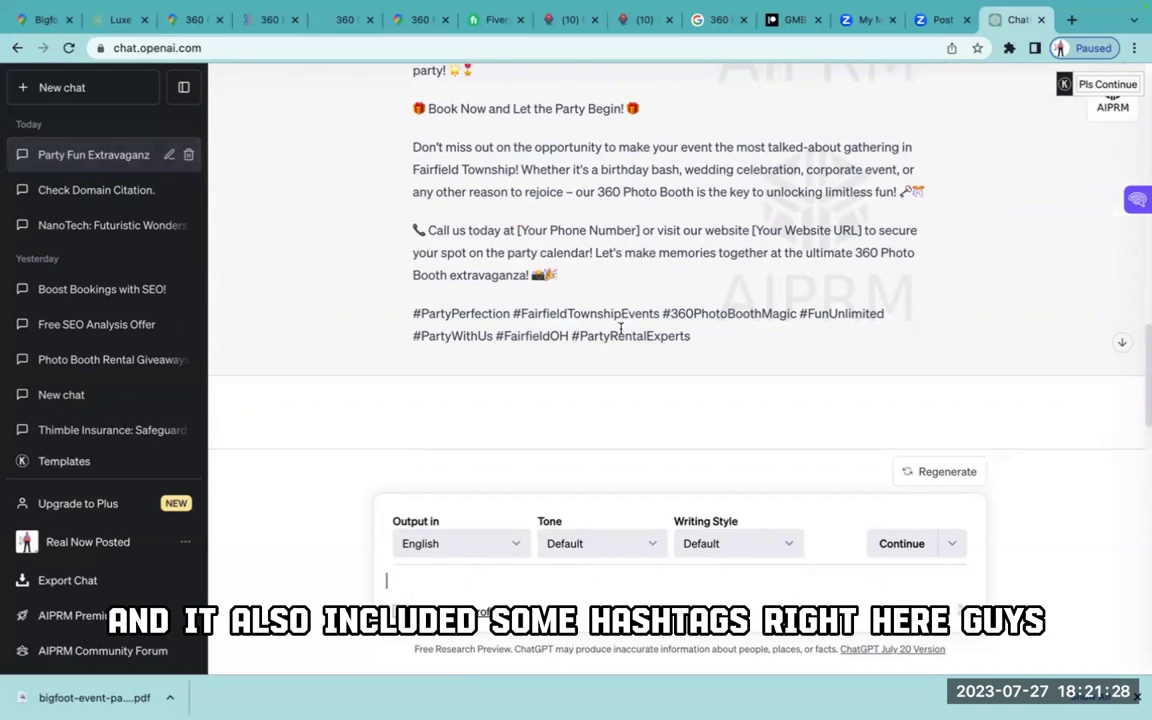
{"action": "scroll", "coordinate": [621, 328], "scroll_direction": "up", "scroll_amount": 1}
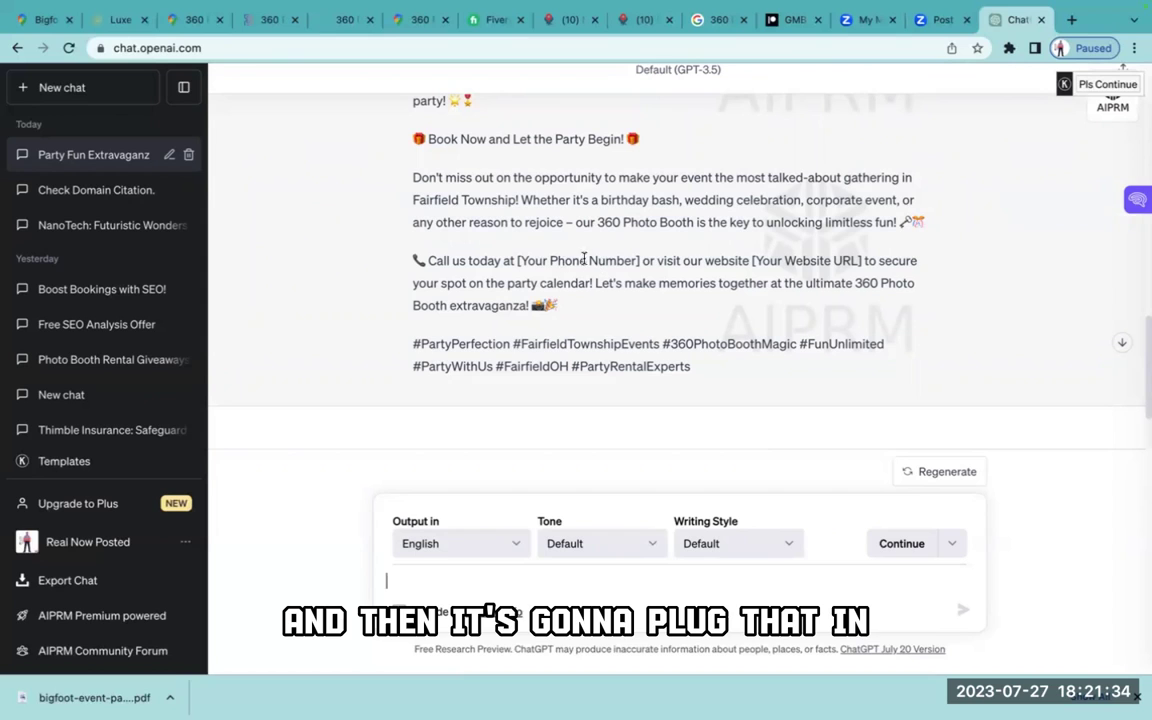
{"action": "scroll", "coordinate": [700, 282], "scroll_direction": "up", "scroll_amount": 1}
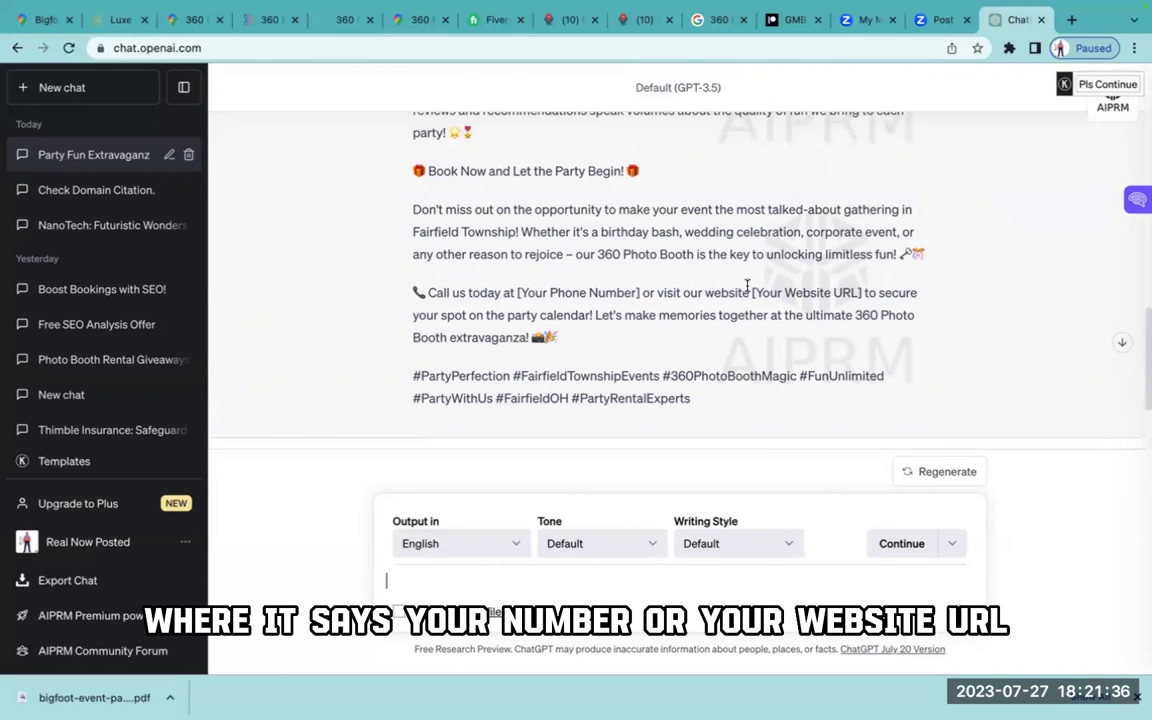
{"action": "scroll", "coordinate": [645, 400], "scroll_direction": "up", "scroll_amount": 10}
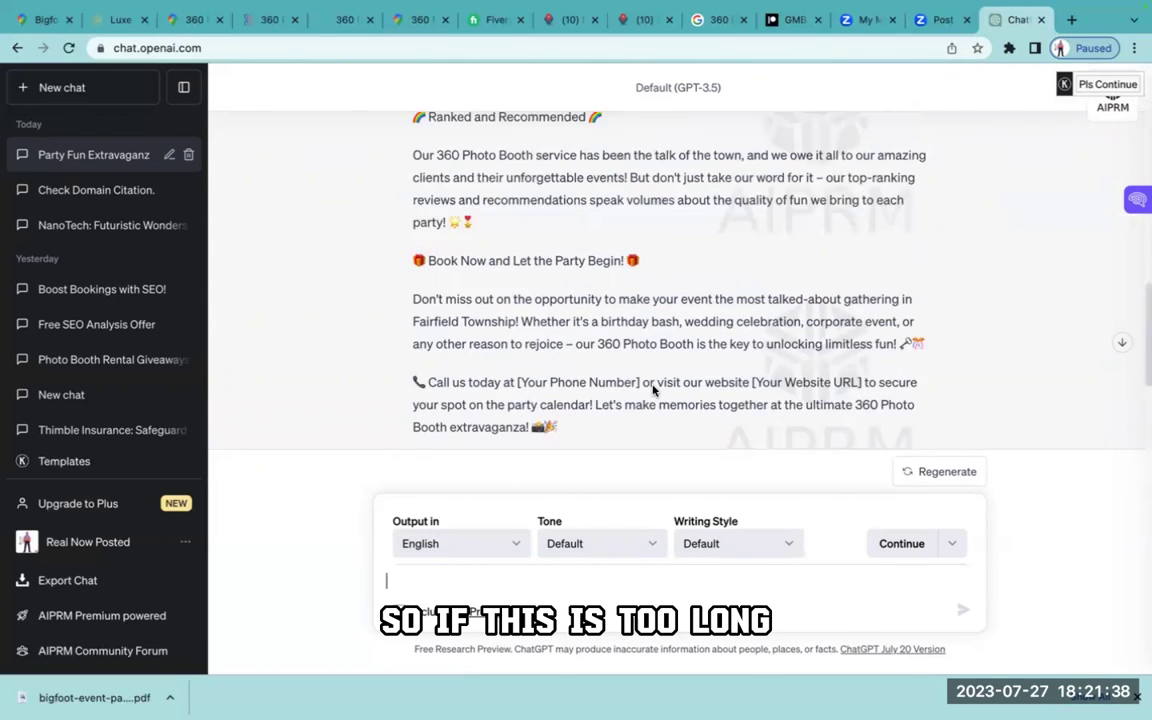
{"action": "scroll", "coordinate": [653, 390], "scroll_direction": "up", "scroll_amount": 3}
{"action": "scroll", "coordinate": [653, 390], "scroll_direction": "down", "scroll_amount": 10}
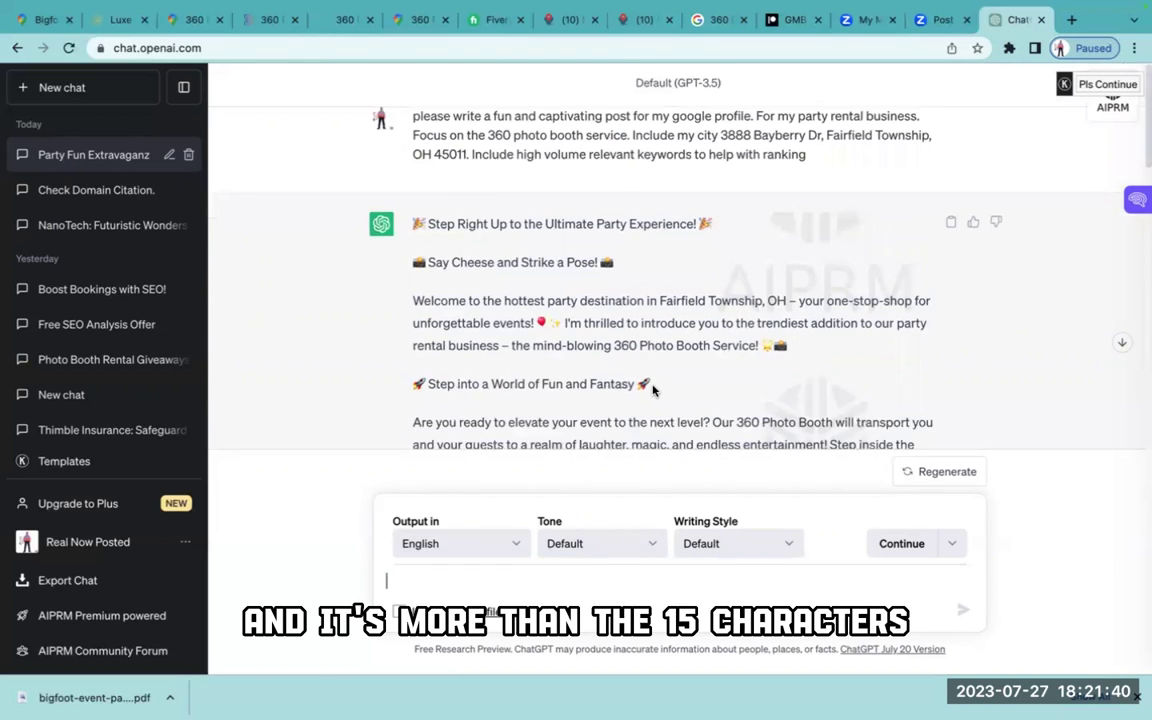
{"action": "scroll", "coordinate": [653, 390], "scroll_direction": "down", "scroll_amount": 4}
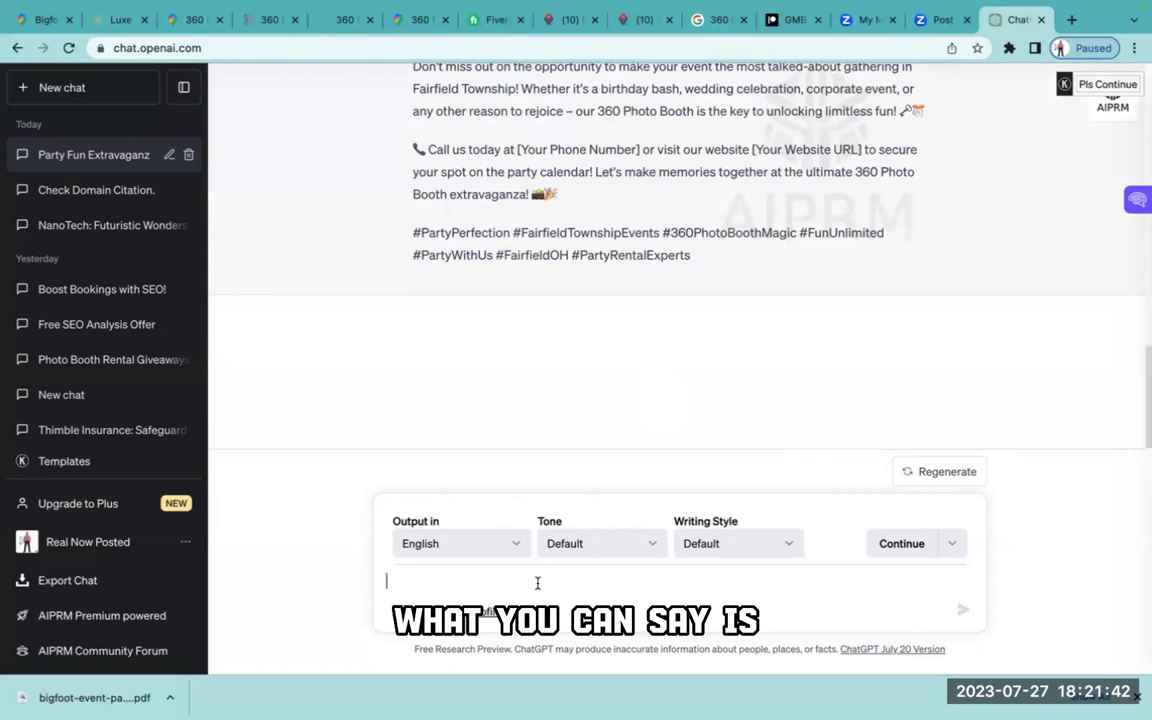
Send the follow-up "Please make this 1500 characters long" and look back over the conversation up to the original prompt
{"action": "type", "text": "Please make this 1500 char"}
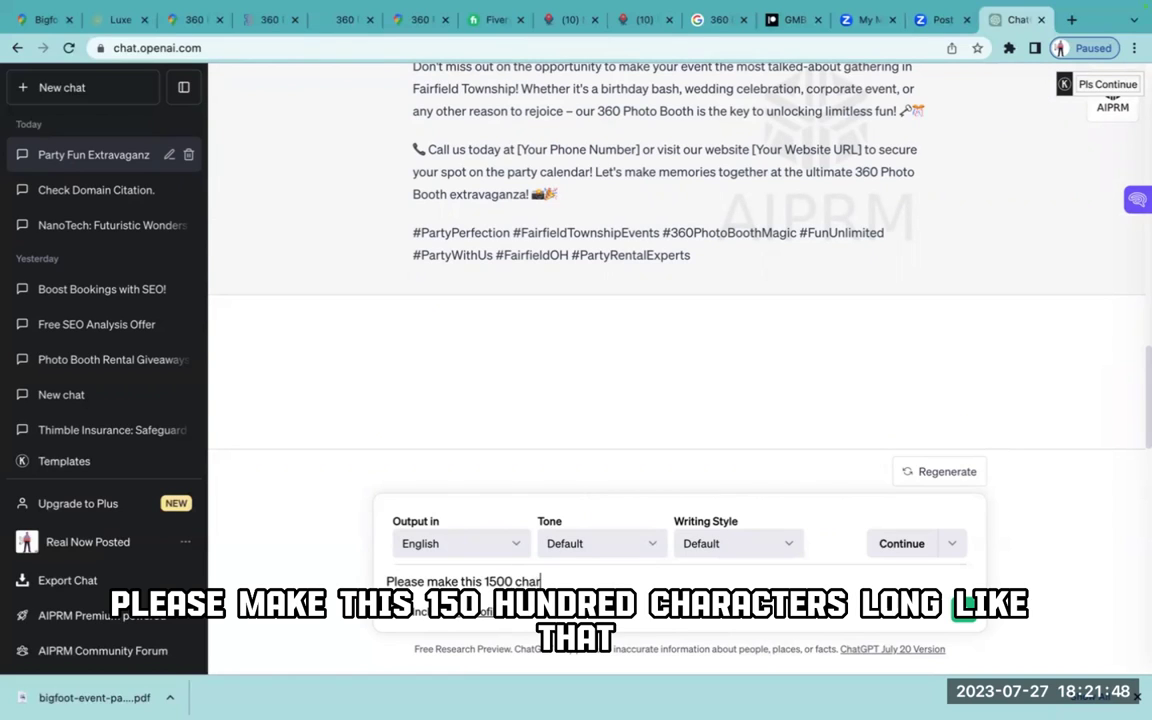
{"action": "type", "text": "acte"}
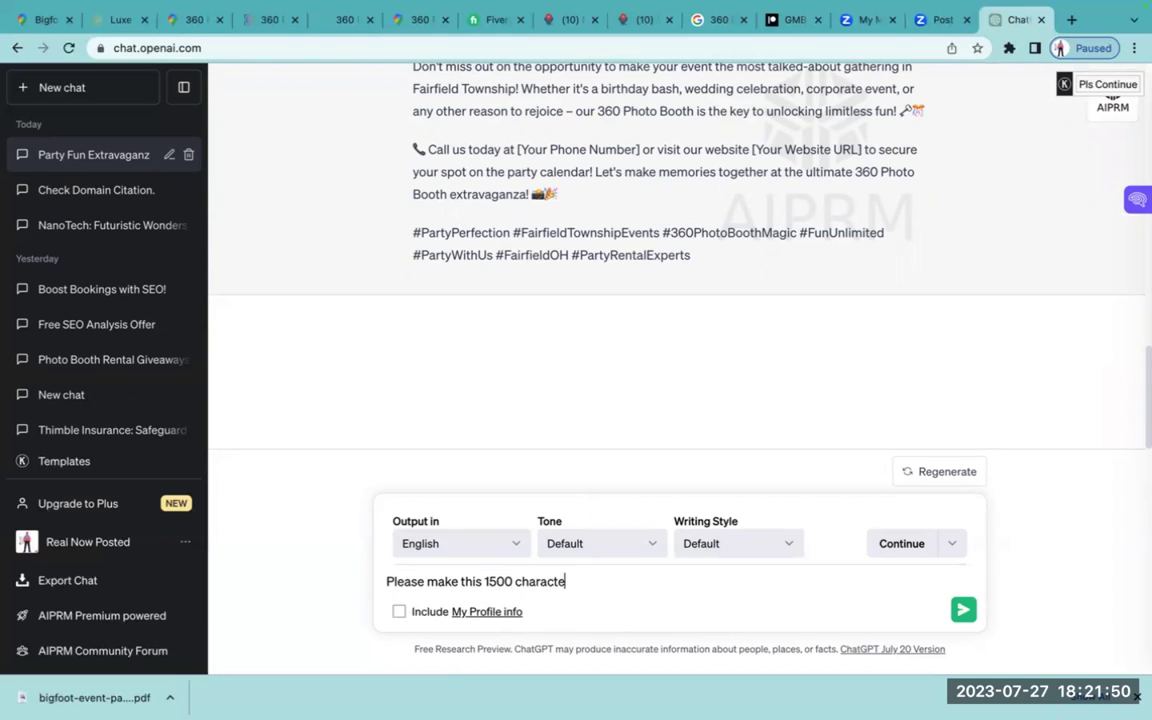
{"action": "type", "text": "rs long"}
{"action": "key", "text": "Return"}
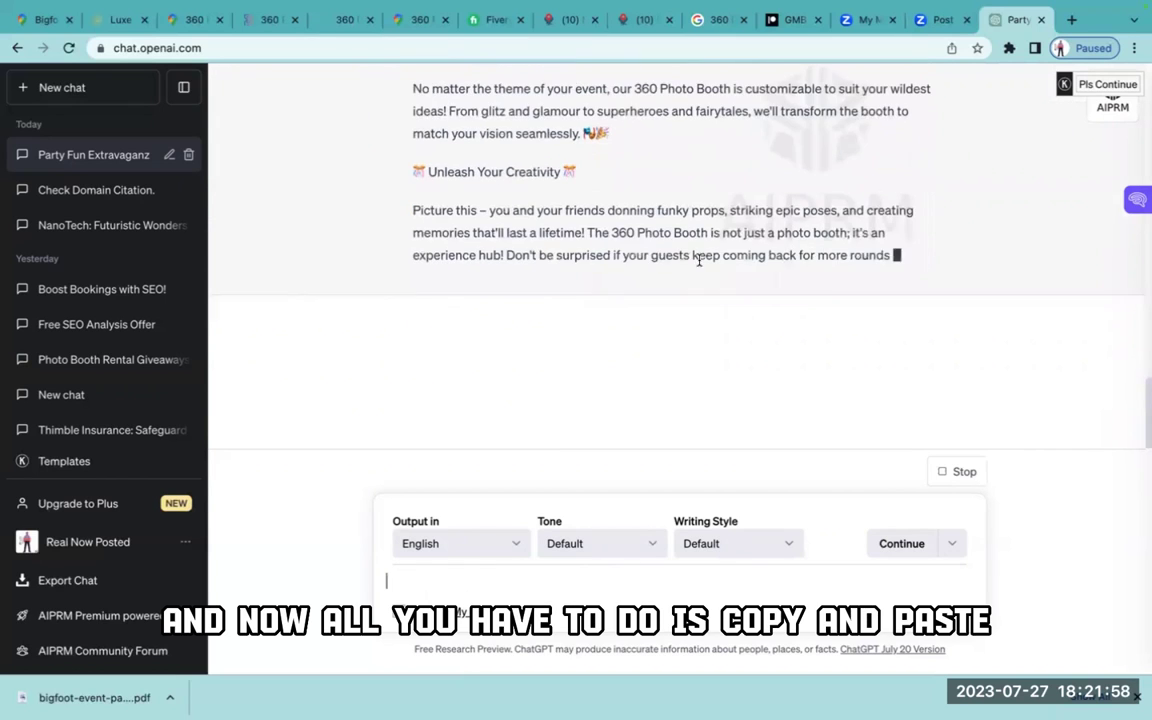
{"action": "scroll", "coordinate": [697, 262], "scroll_direction": "up", "scroll_amount": 2}
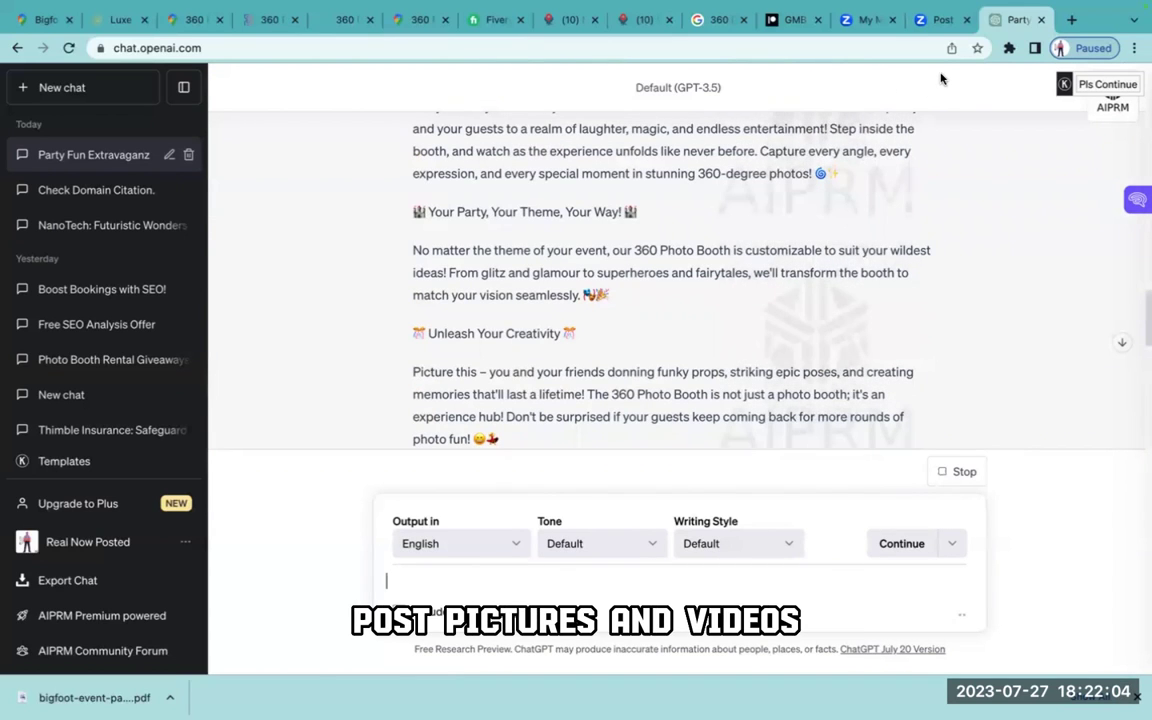
{"action": "scroll", "coordinate": [827, 262], "scroll_direction": "up", "scroll_amount": 15}
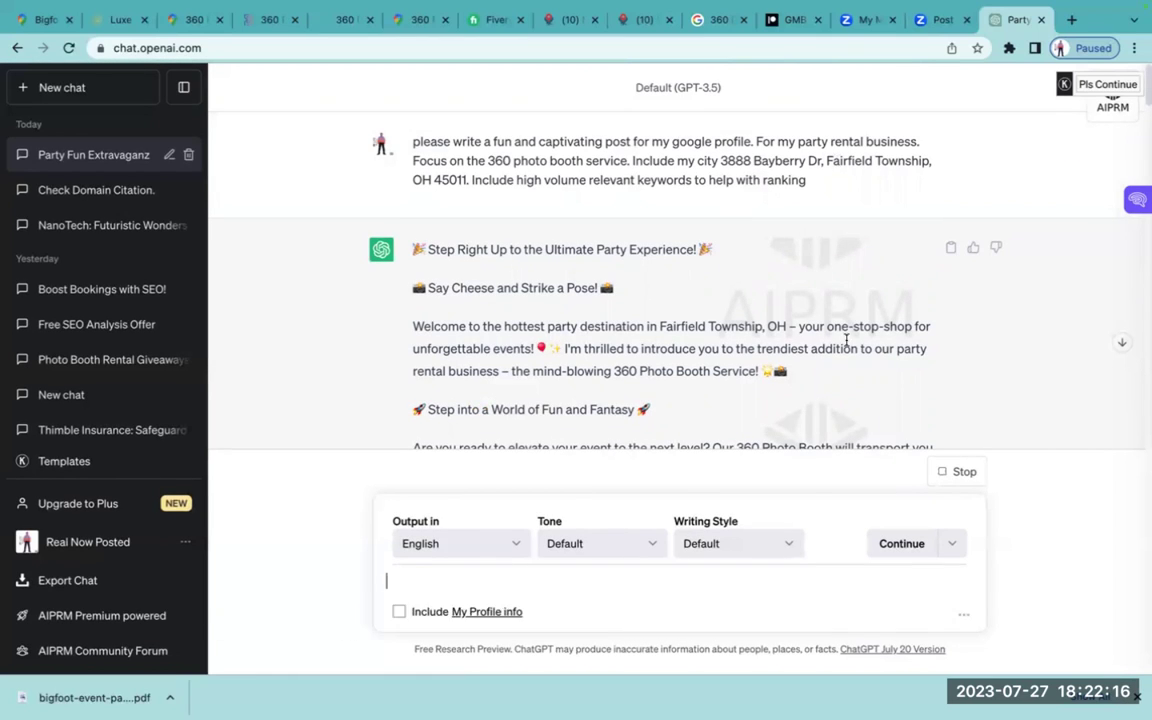
{"action": "scroll", "coordinate": [850, 320], "scroll_direction": "down", "scroll_amount": 3}
{"action": "scroll", "coordinate": [846, 343], "scroll_direction": "up", "scroll_amount": 3}
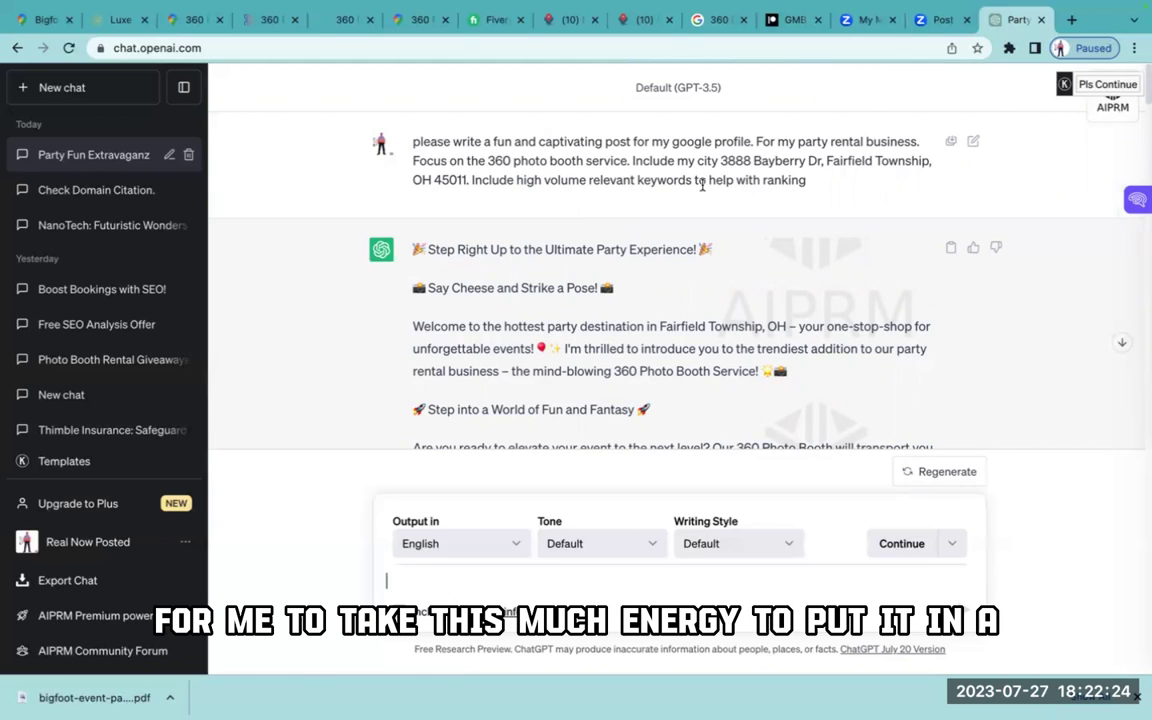
Close the ChatGPT page, both Zoom pages and the Bigfoot Event & Party Rentals map, leaving the Luxe Entertainment Rentals website open
{"action": "left_click", "coordinate": [1042, 20]}
{"action": "left_click", "coordinate": [1042, 20]}
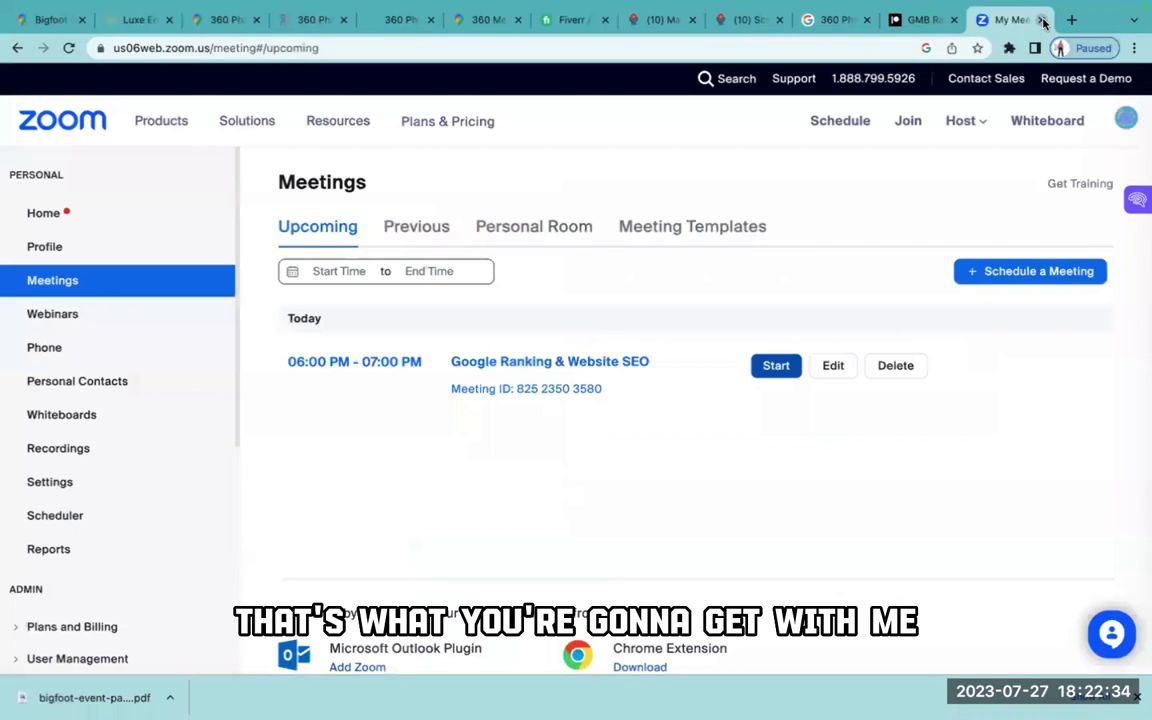
{"action": "left_click", "coordinate": [1042, 20]}
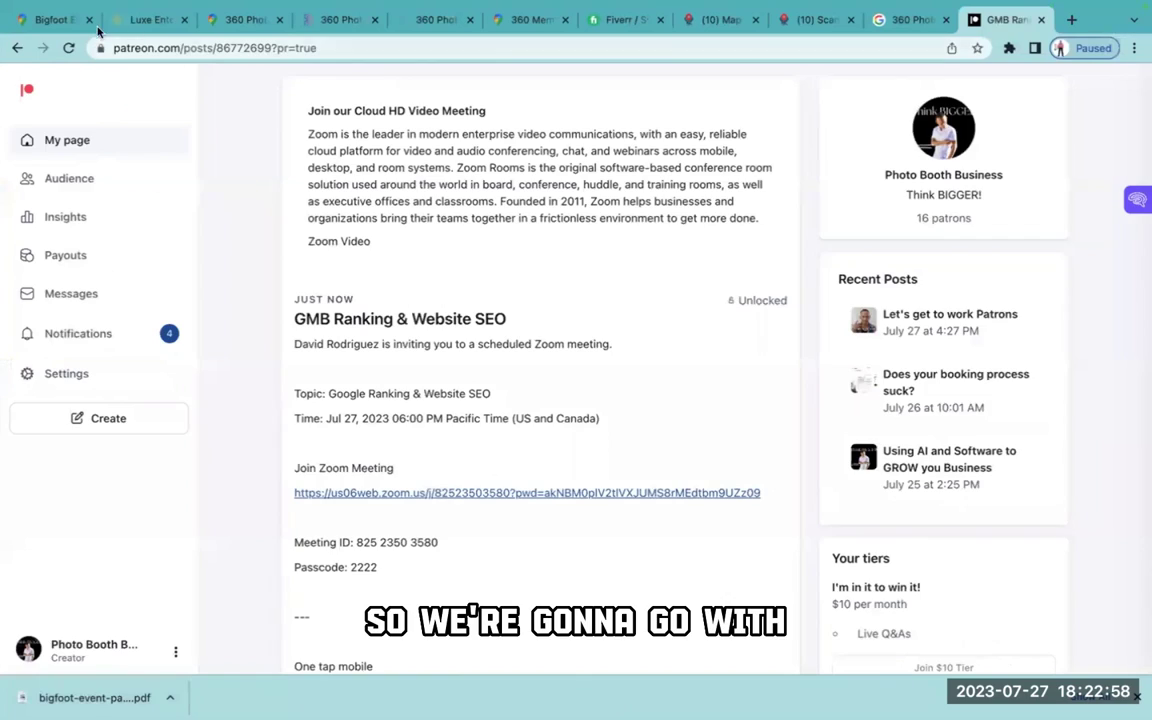
{"action": "left_click", "coordinate": [80, 20]}
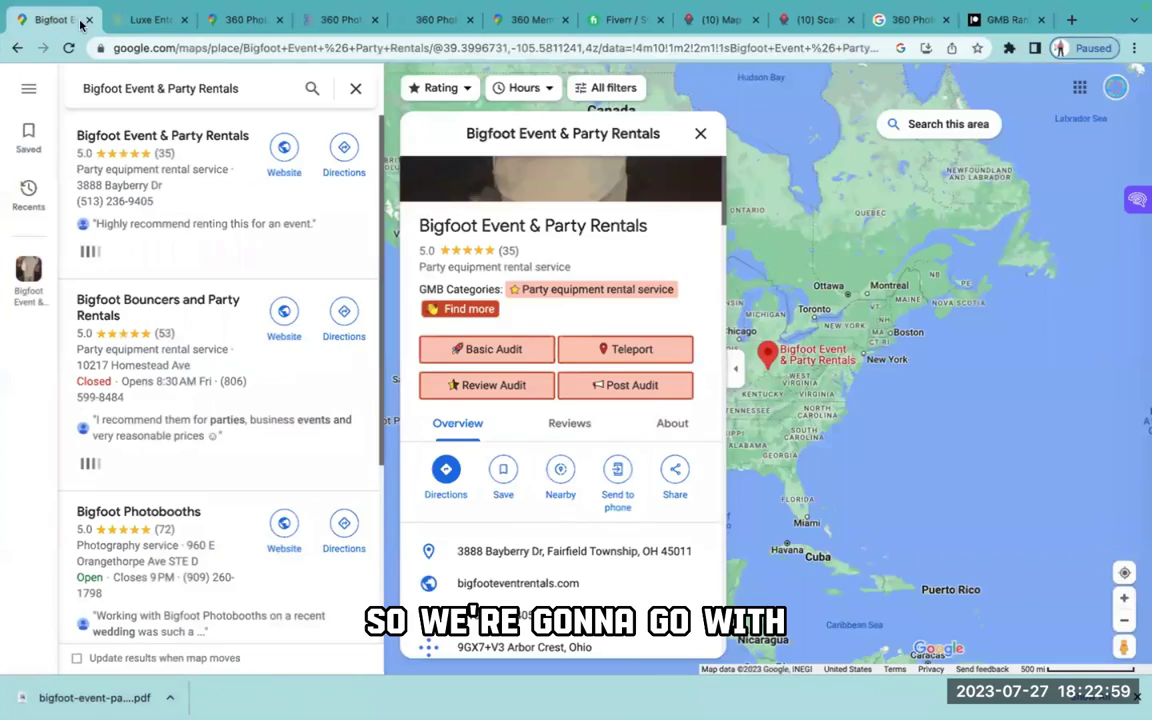
{"action": "left_click", "coordinate": [88, 20]}
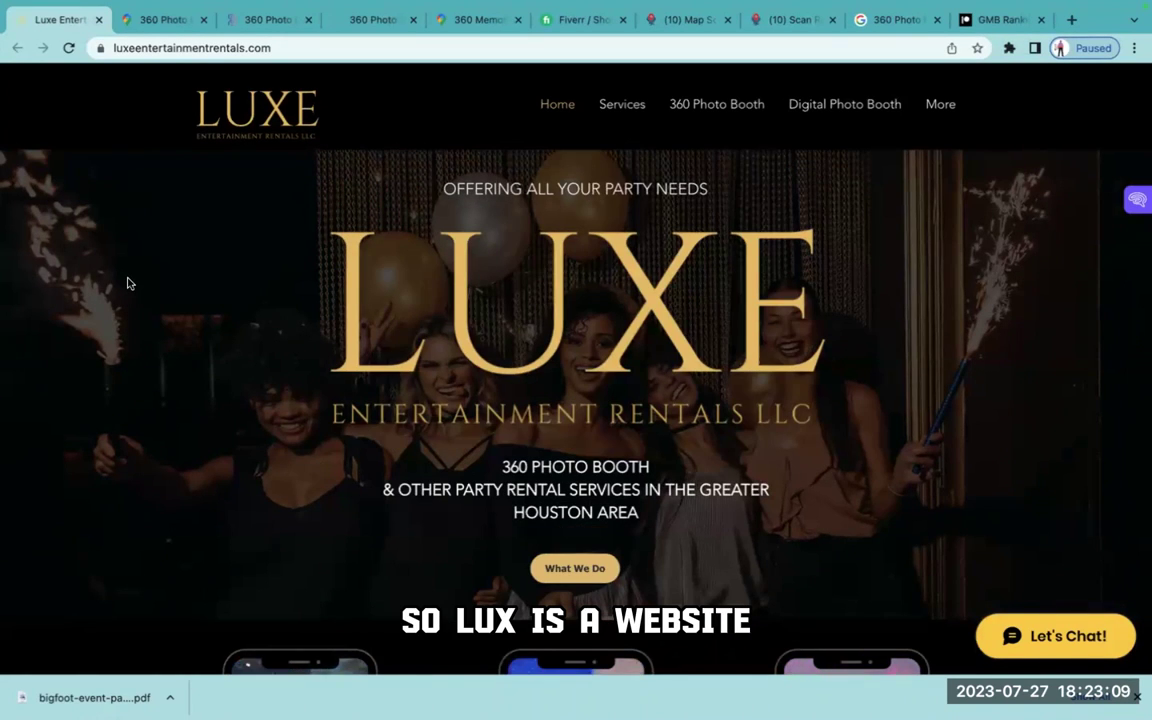
Examine the Luxe Entertainment Rentals home page's hero banner and the row of three phone-framed event videos below it
{"action": "scroll", "coordinate": [127, 283], "scroll_direction": "down", "scroll_amount": 1}
{"action": "scroll", "coordinate": [127, 283], "scroll_direction": "down", "scroll_amount": 4}
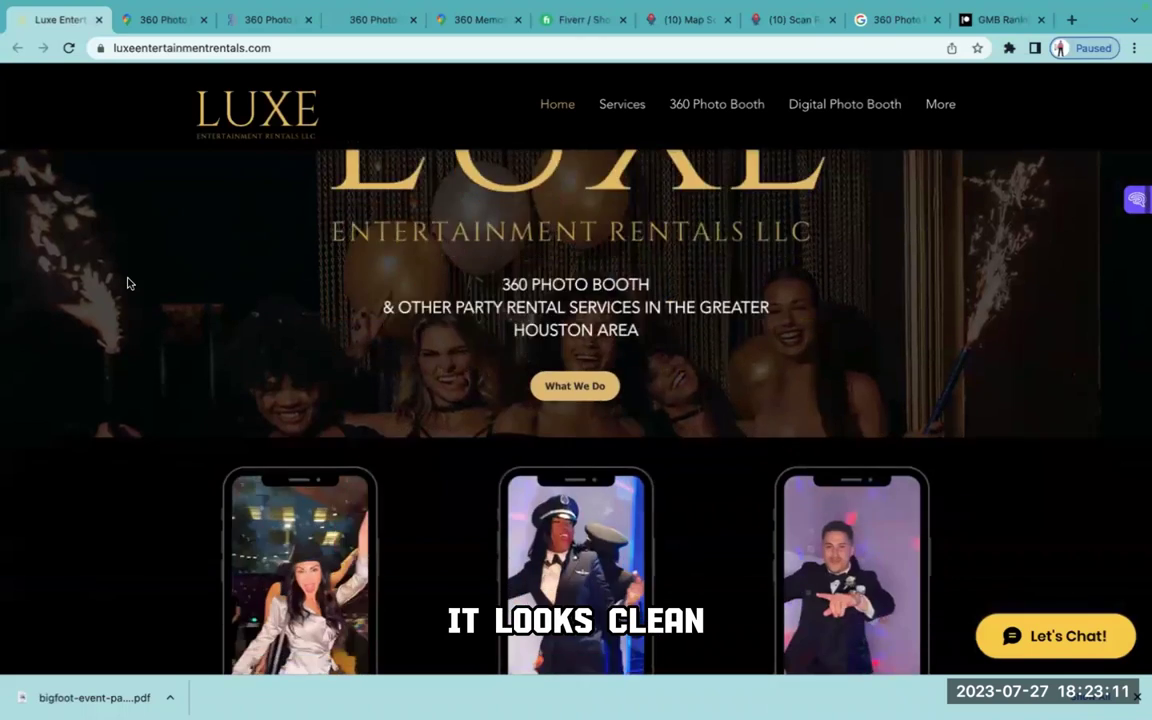
{"action": "scroll", "coordinate": [127, 283], "scroll_direction": "up", "scroll_amount": 3}
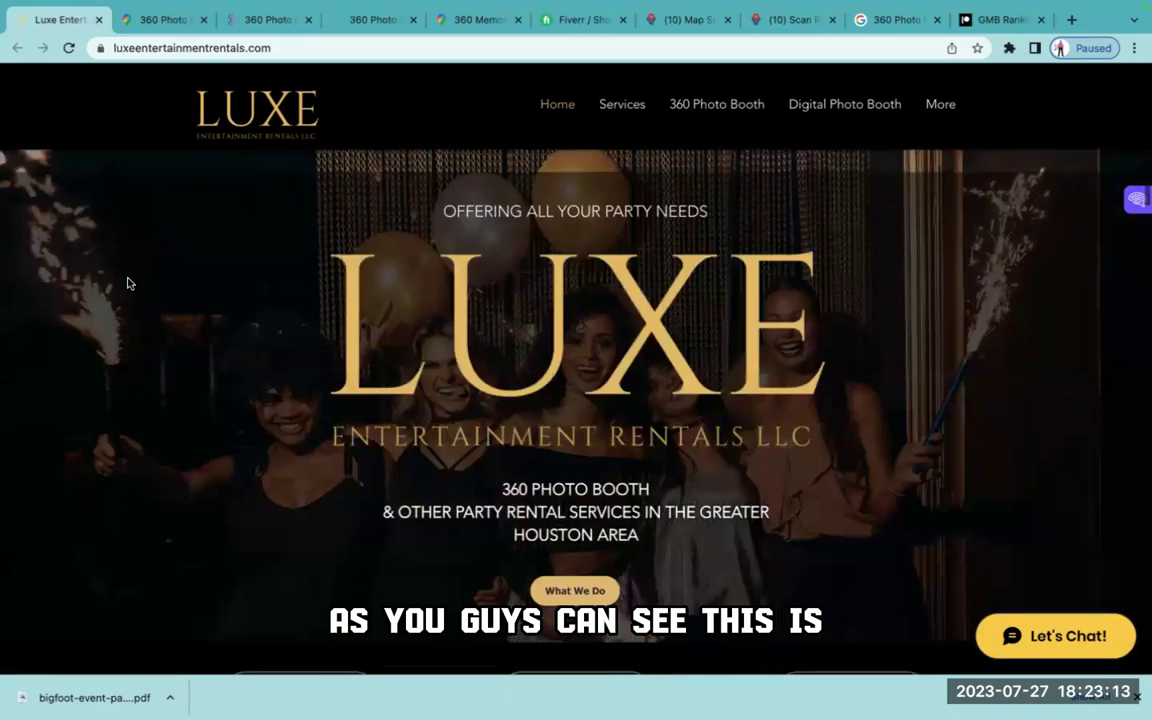
{"action": "scroll", "coordinate": [127, 283], "scroll_direction": "down", "scroll_amount": 2}
{"action": "scroll", "coordinate": [127, 283], "scroll_direction": "down", "scroll_amount": 3}
{"action": "scroll", "coordinate": [127, 283], "scroll_direction": "up", "scroll_amount": 1}
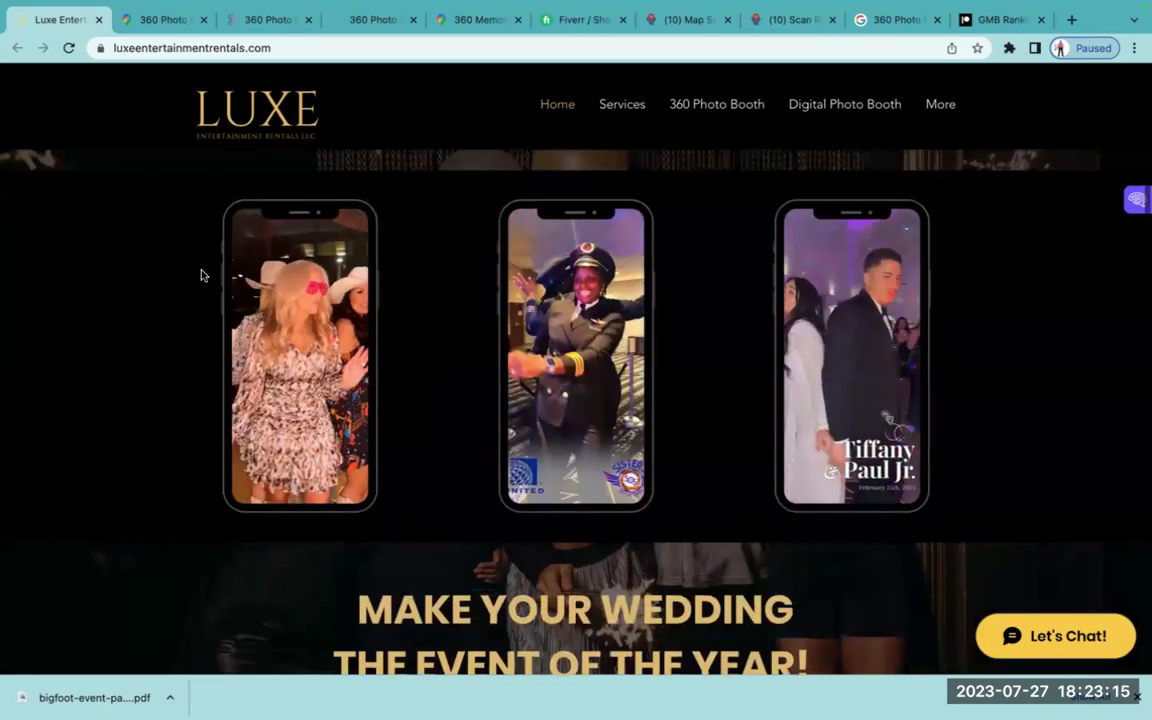
{"action": "scroll", "coordinate": [352, 332], "scroll_direction": "up", "scroll_amount": 1}
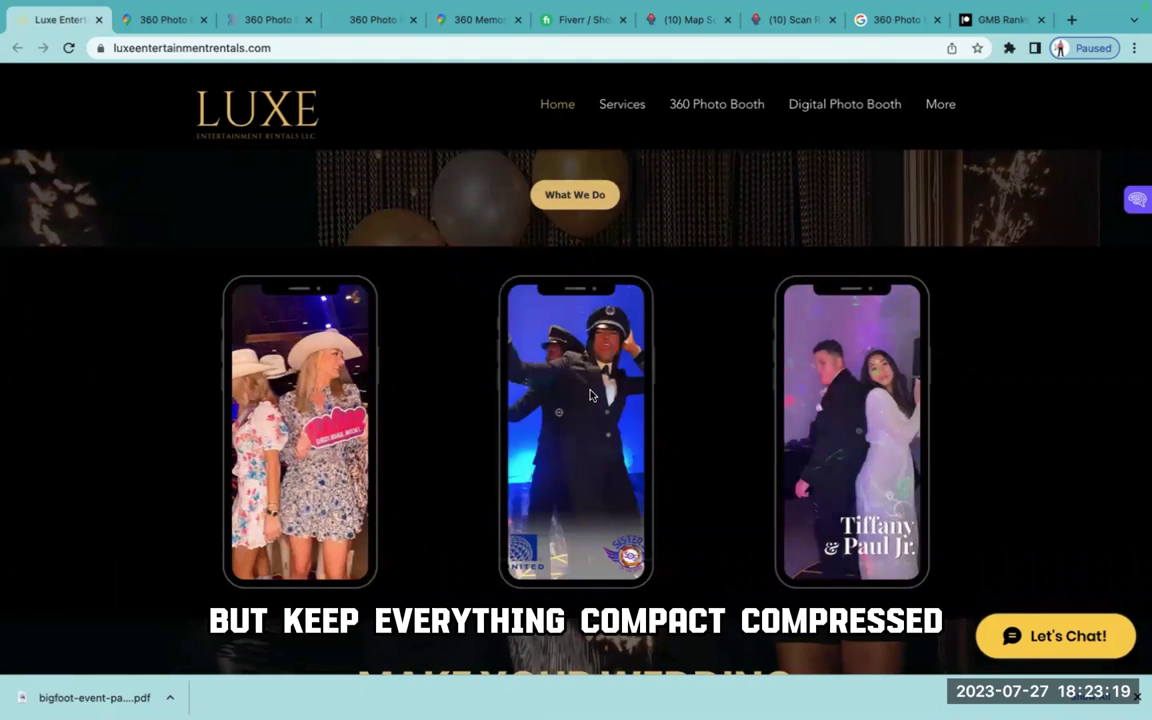
{"action": "scroll", "coordinate": [590, 395], "scroll_direction": "up", "scroll_amount": 1}
{"action": "scroll", "coordinate": [580, 370], "scroll_direction": "down", "scroll_amount": 2}
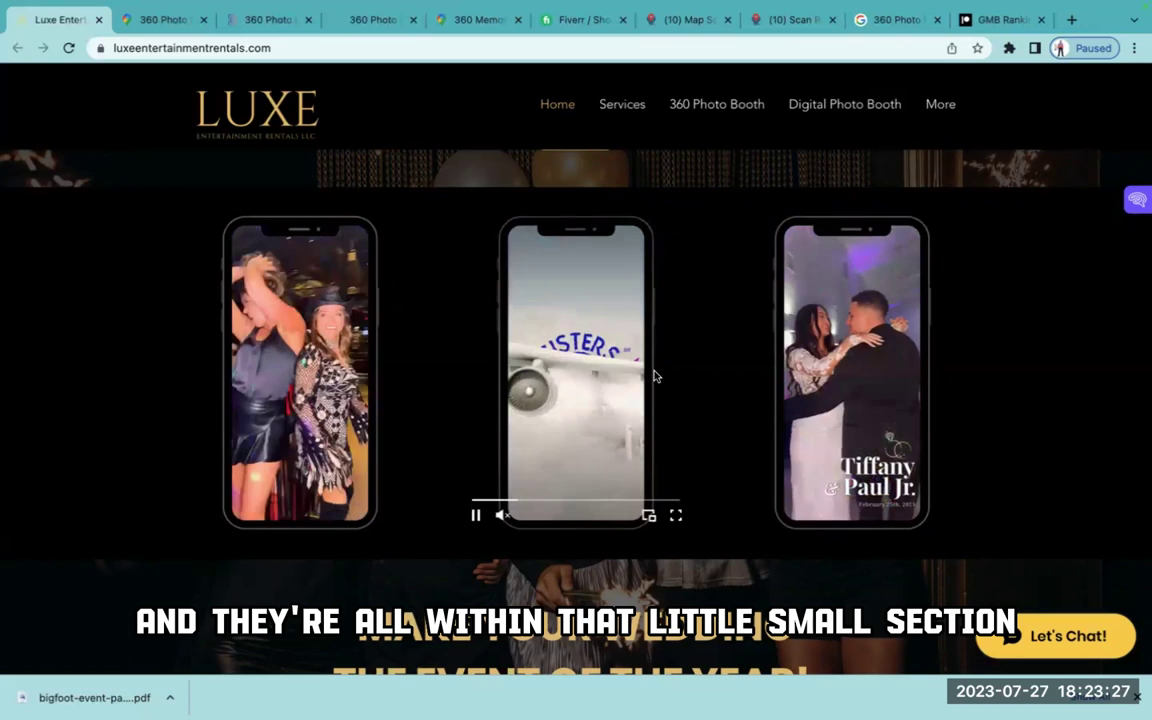
Examine the rest of the Luxe home page, from the wedding bundle through the corporate client testimonials and logos to the footer
{"action": "scroll", "coordinate": [655, 376], "scroll_direction": "down", "scroll_amount": 2}
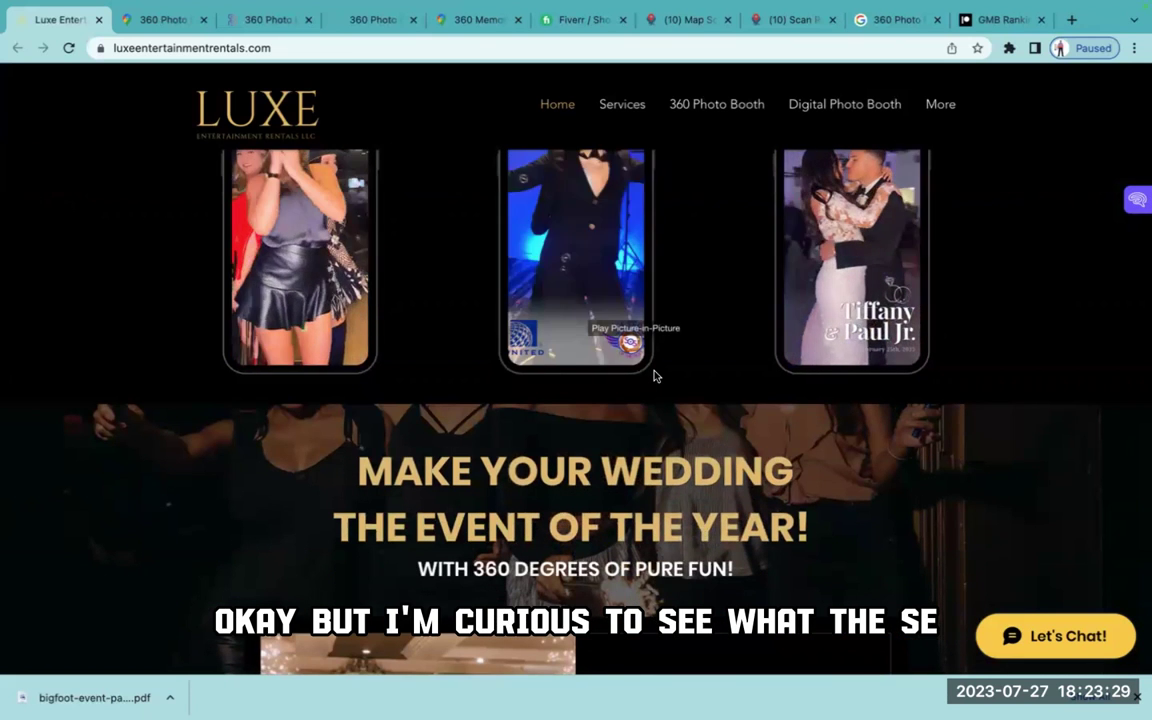
{"action": "scroll", "coordinate": [655, 376], "scroll_direction": "down", "scroll_amount": 3}
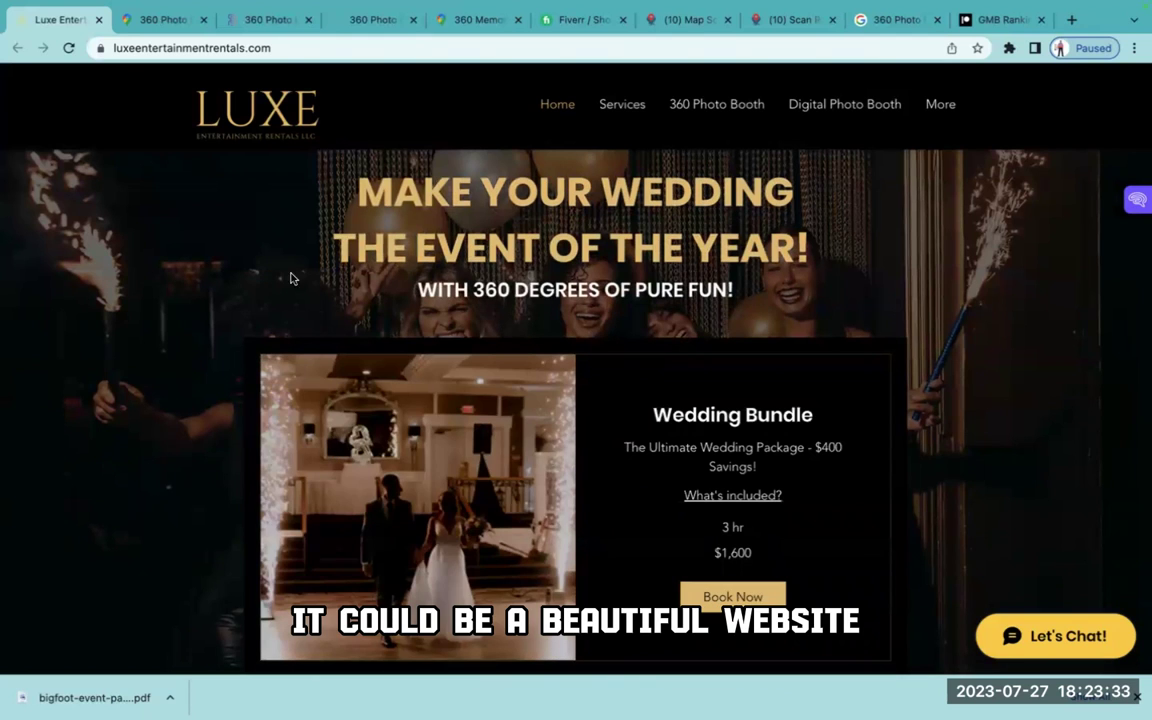
{"action": "scroll", "coordinate": [581, 342], "scroll_direction": "down", "scroll_amount": 5}
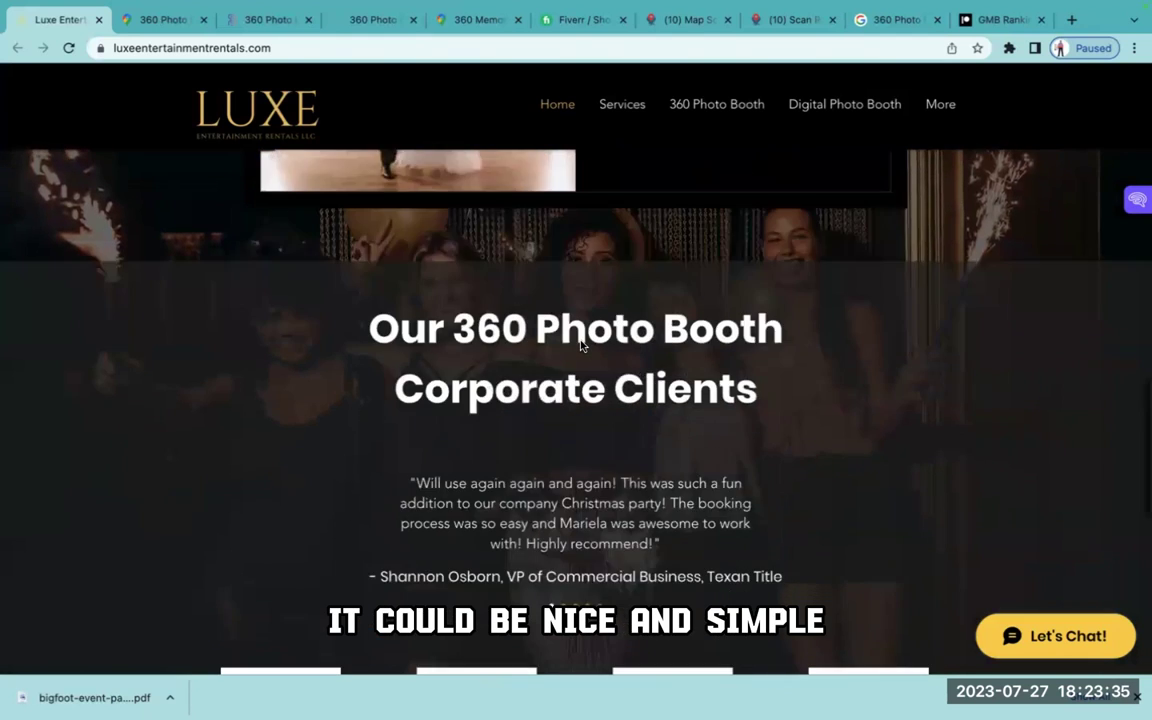
{"action": "scroll", "coordinate": [581, 345], "scroll_direction": "down", "scroll_amount": 3}
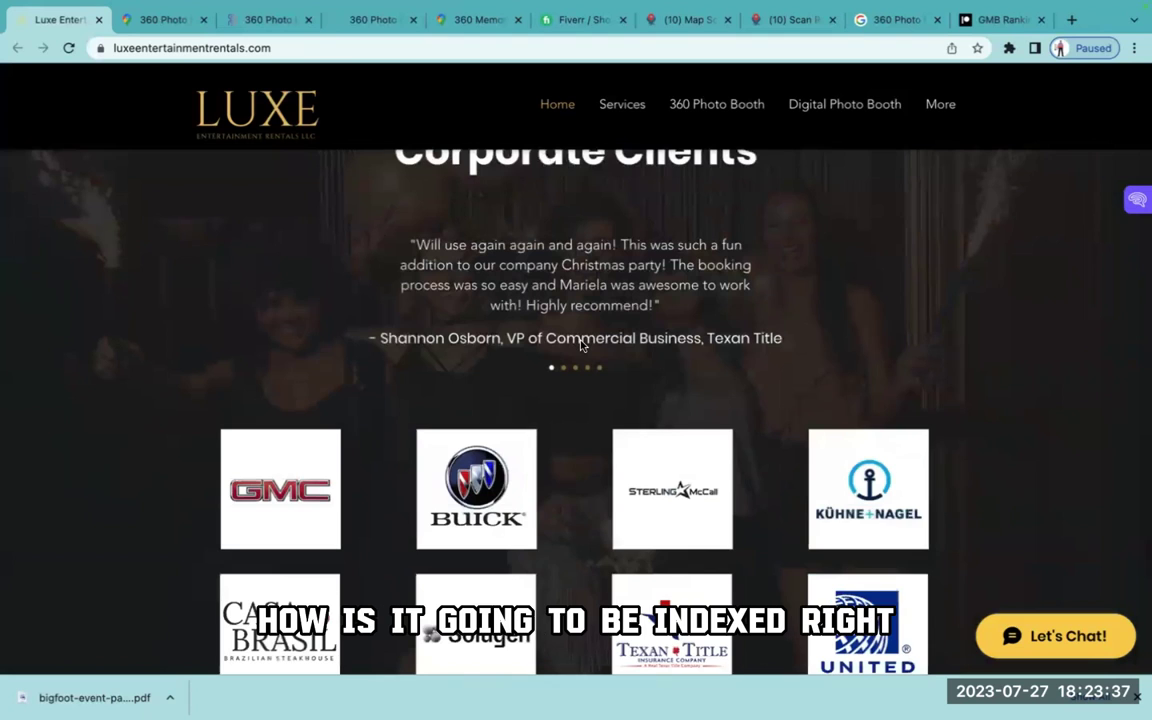
{"action": "scroll", "coordinate": [581, 345], "scroll_direction": "down", "scroll_amount": 5}
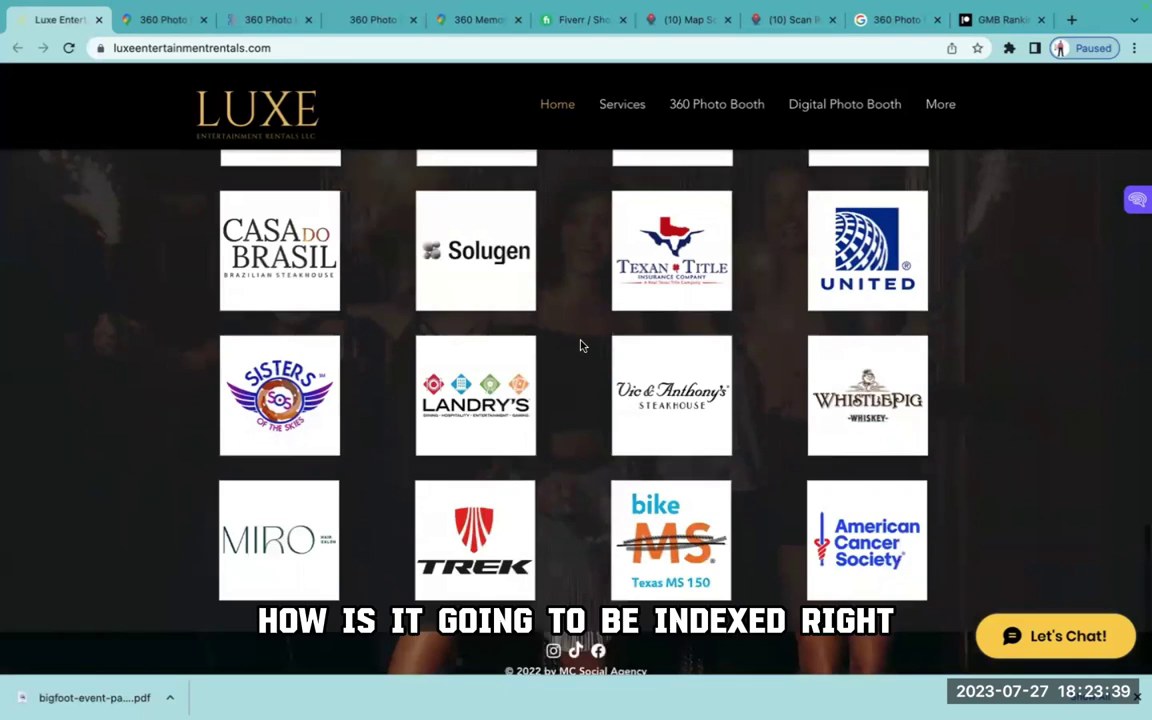
{"action": "scroll", "coordinate": [581, 345], "scroll_direction": "down", "scroll_amount": 1}
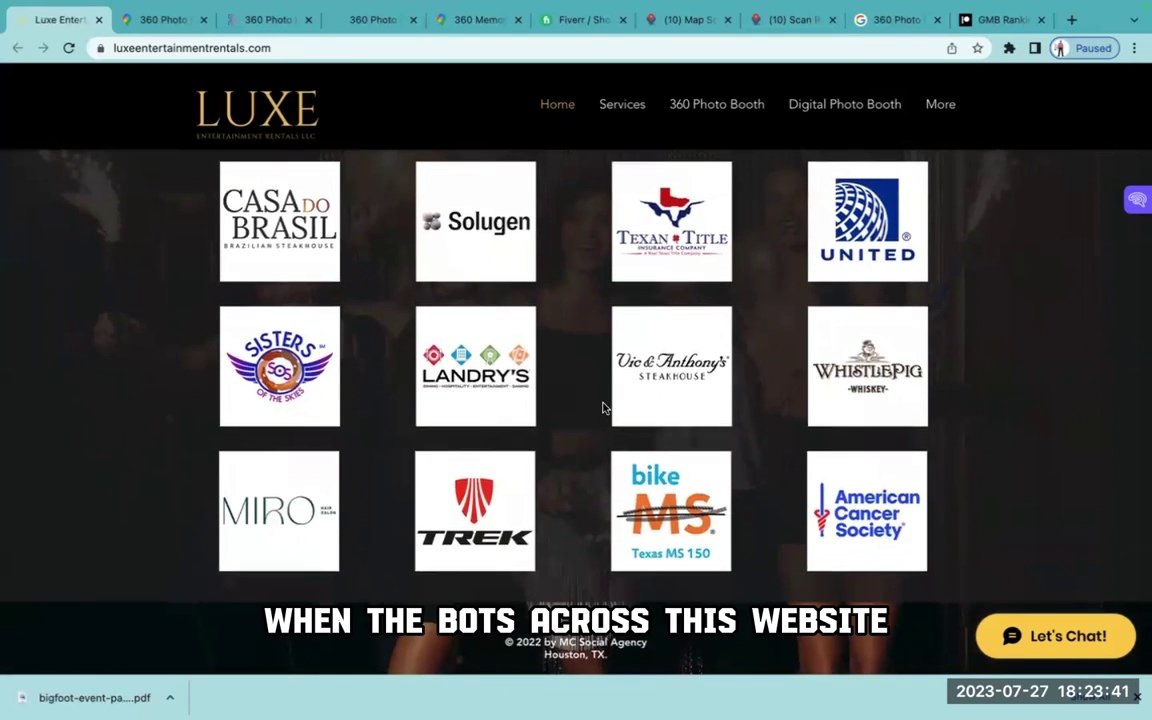
Review the corporate clients section again, from the grid of company logos up to its heading and the rotating customer testimonials
{"action": "scroll", "coordinate": [603, 407], "scroll_direction": "up", "scroll_amount": 6}
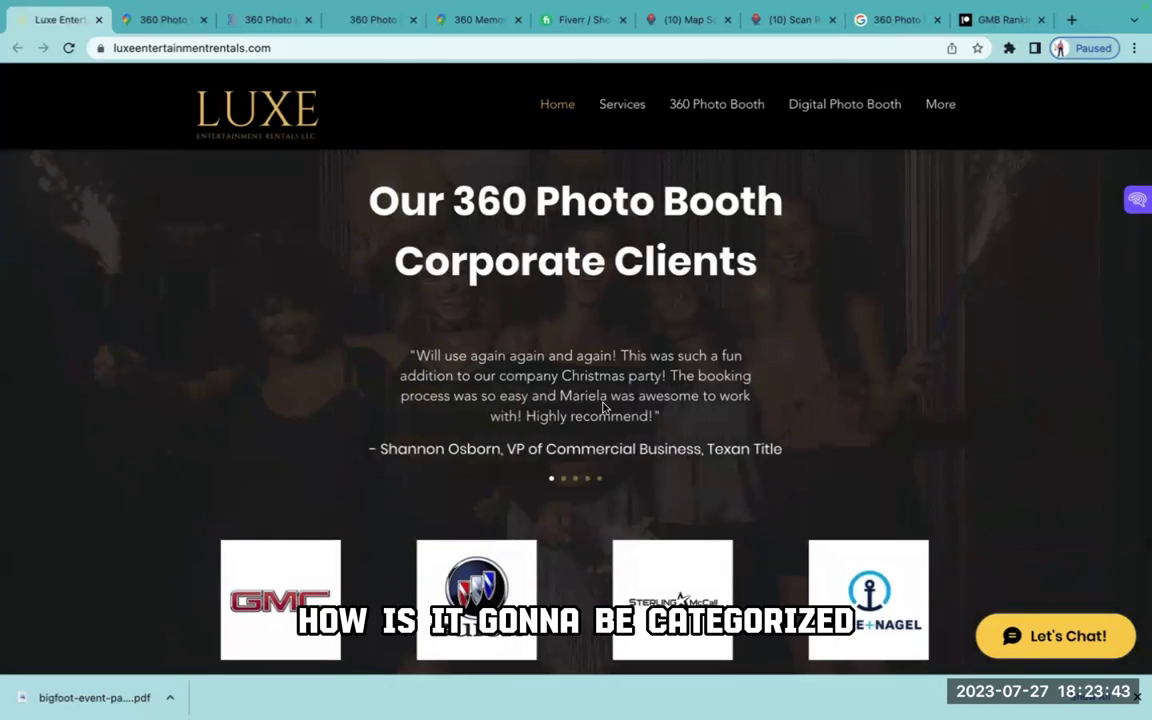
{"action": "scroll", "coordinate": [603, 407], "scroll_direction": "down", "scroll_amount": 5}
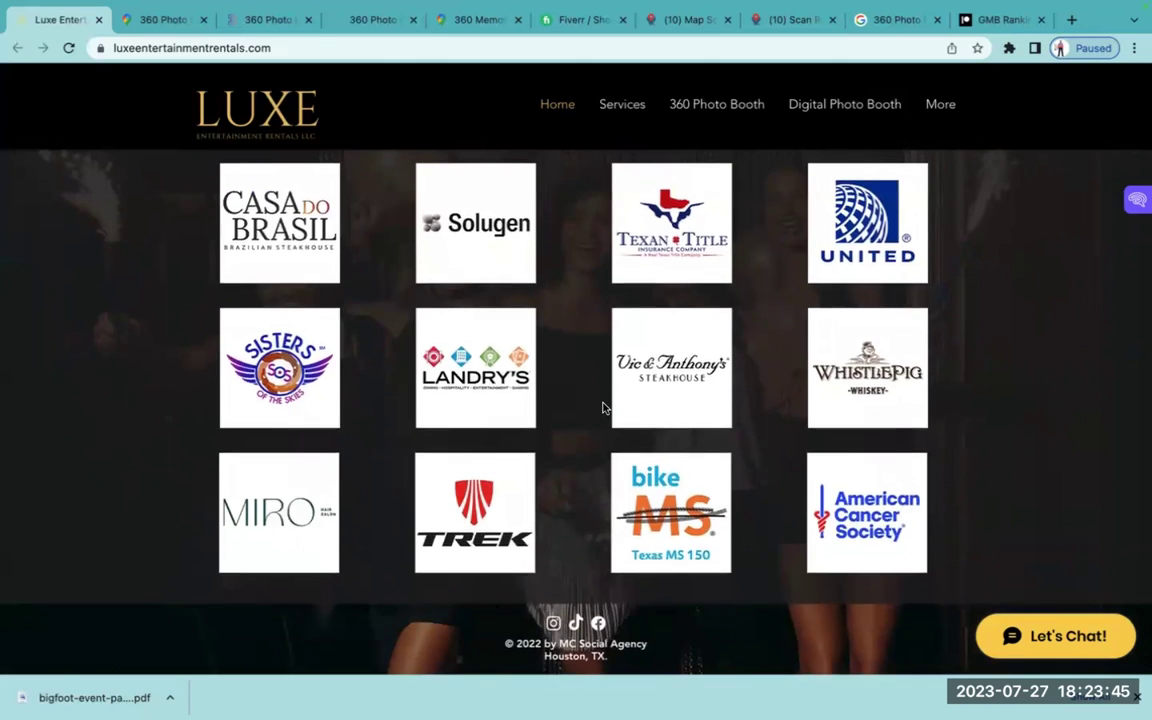
{"action": "scroll", "coordinate": [603, 407], "scroll_direction": "up", "scroll_amount": 3}
{"action": "scroll", "coordinate": [589, 451], "scroll_direction": "up", "scroll_amount": 1}
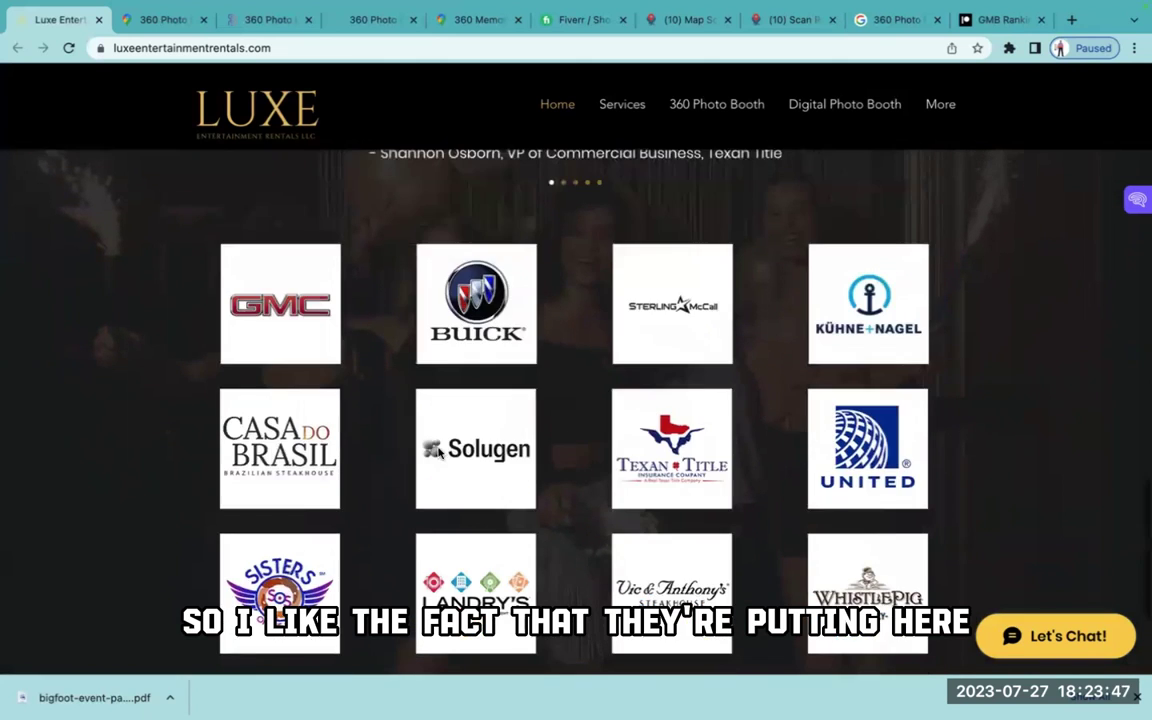
{"action": "scroll", "coordinate": [509, 492], "scroll_direction": "up", "scroll_amount": 1}
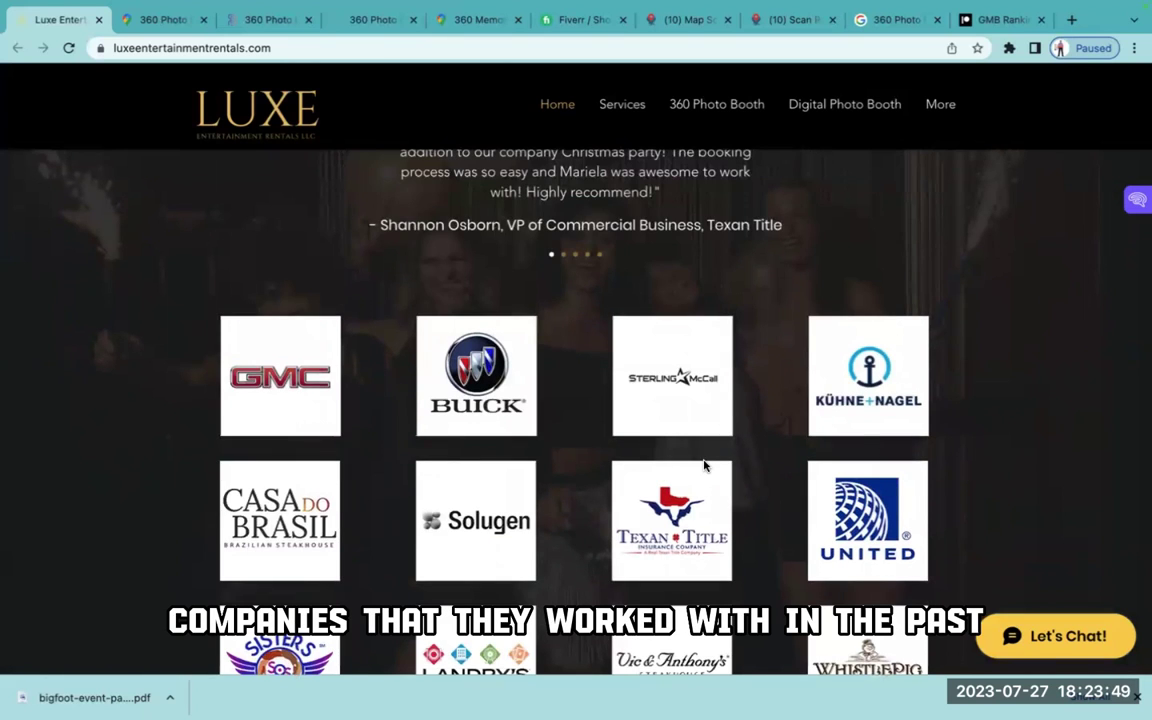
{"action": "scroll", "coordinate": [704, 465], "scroll_direction": "up", "scroll_amount": 1}
{"action": "scroll", "coordinate": [704, 465], "scroll_direction": "up", "scroll_amount": 2}
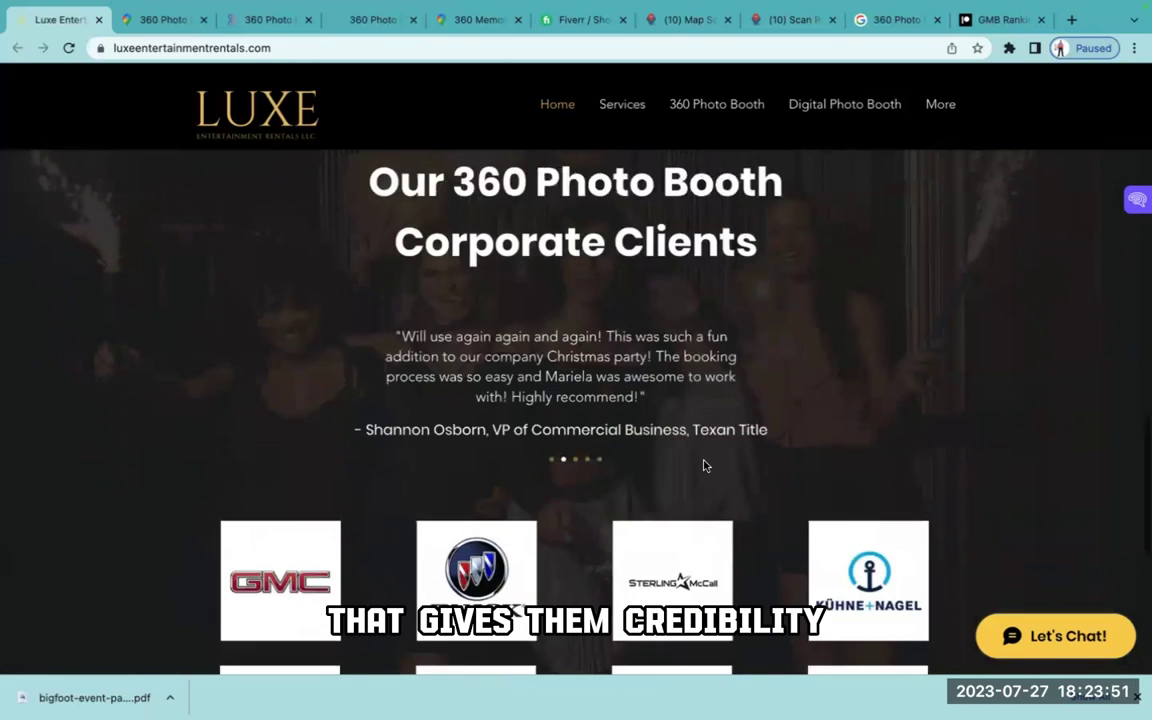
{"action": "scroll", "coordinate": [704, 465], "scroll_direction": "up", "scroll_amount": 1}
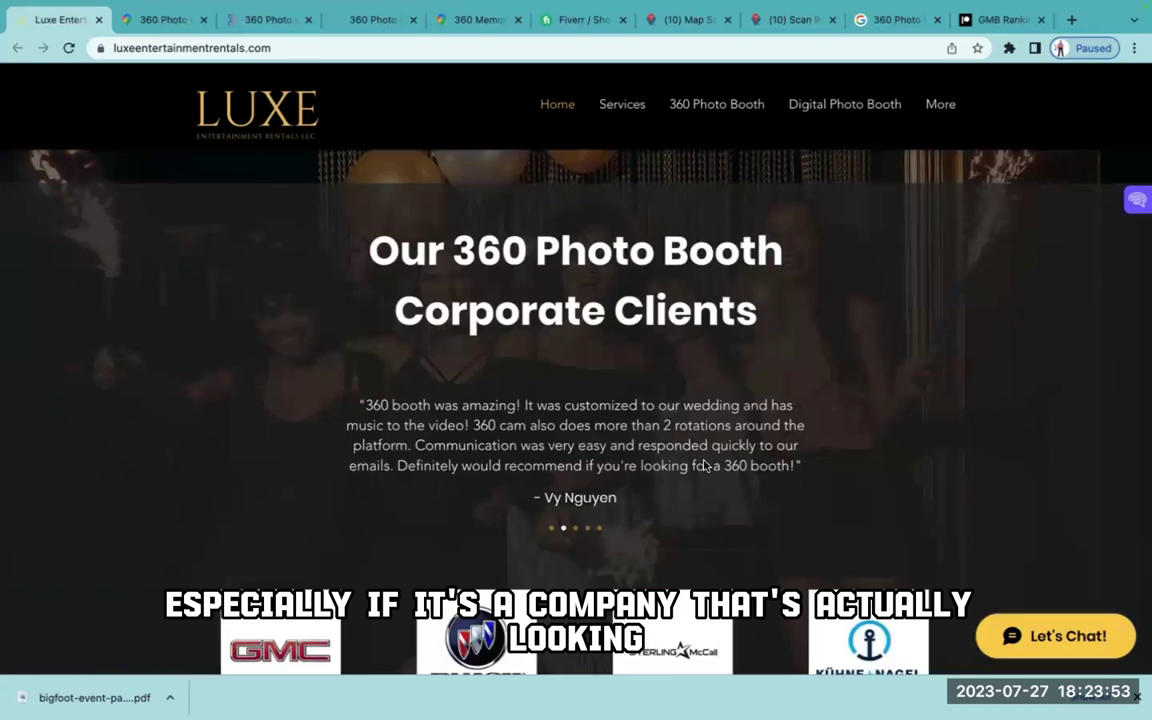
{"action": "scroll", "coordinate": [704, 465], "scroll_direction": "up", "scroll_amount": 1}
{"action": "scroll", "coordinate": [704, 465], "scroll_direction": "up", "scroll_amount": 1}
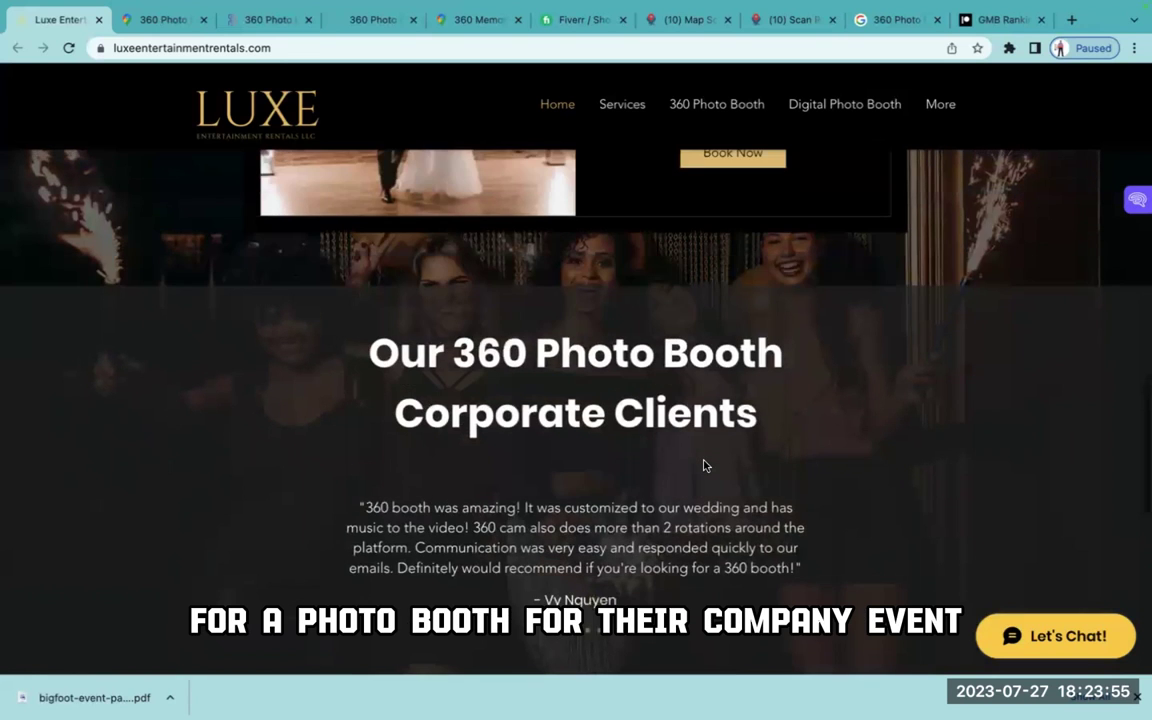